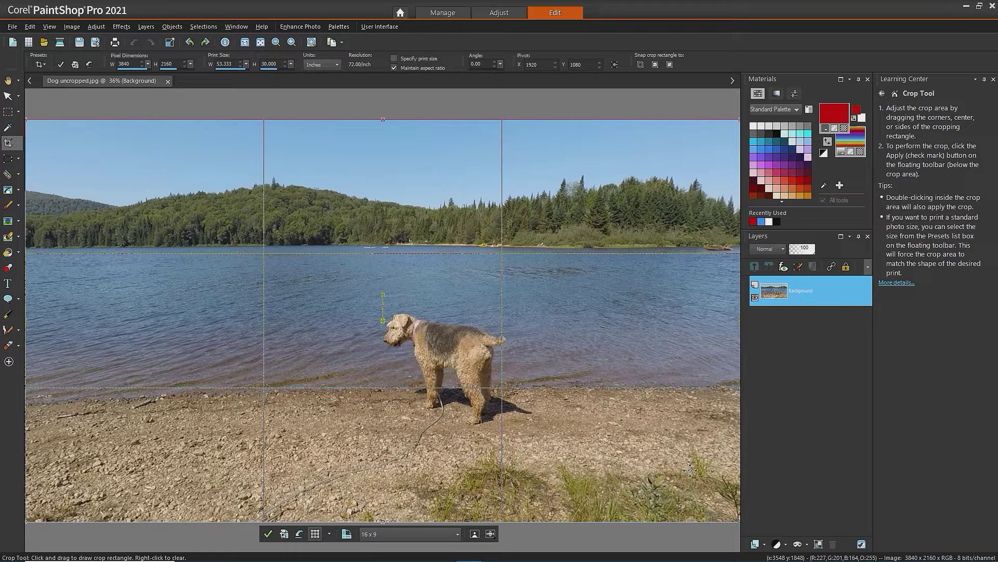
Step: Crop the photo tightly around the dog
drag(740, 521, 529, 360)
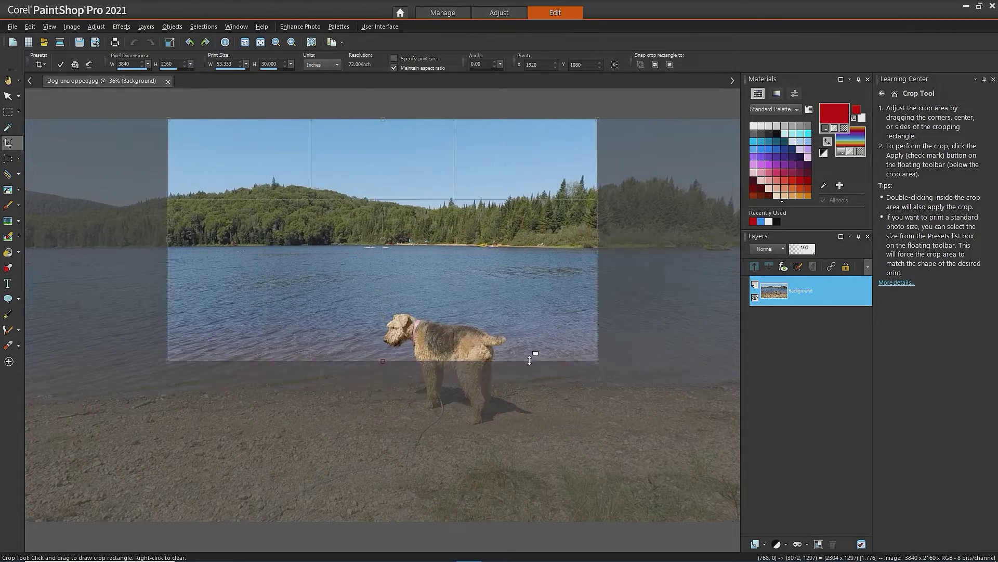
drag(312, 208, 474, 375)
drag(729, 495, 582, 425)
drag(471, 354, 447, 367)
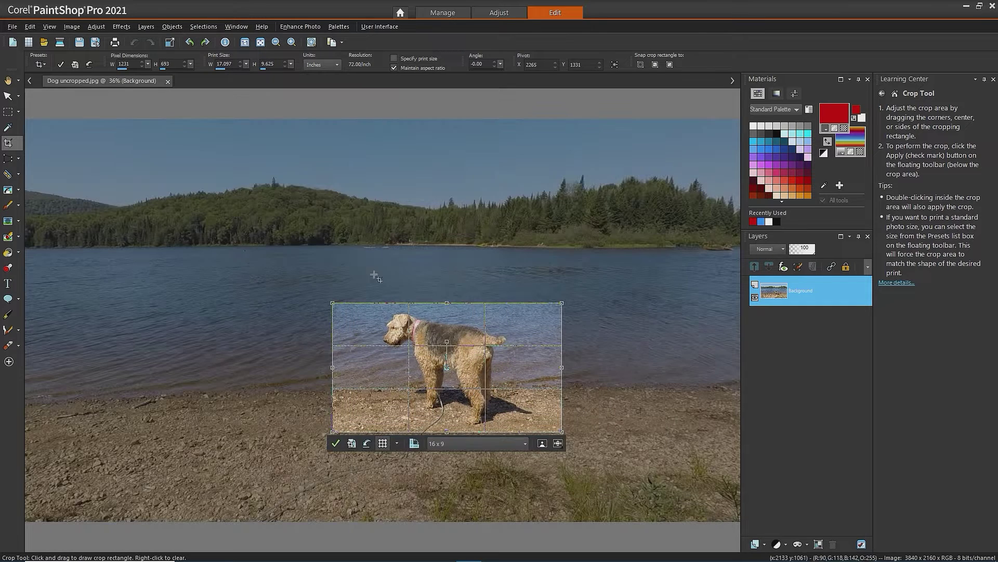
click(60, 65)
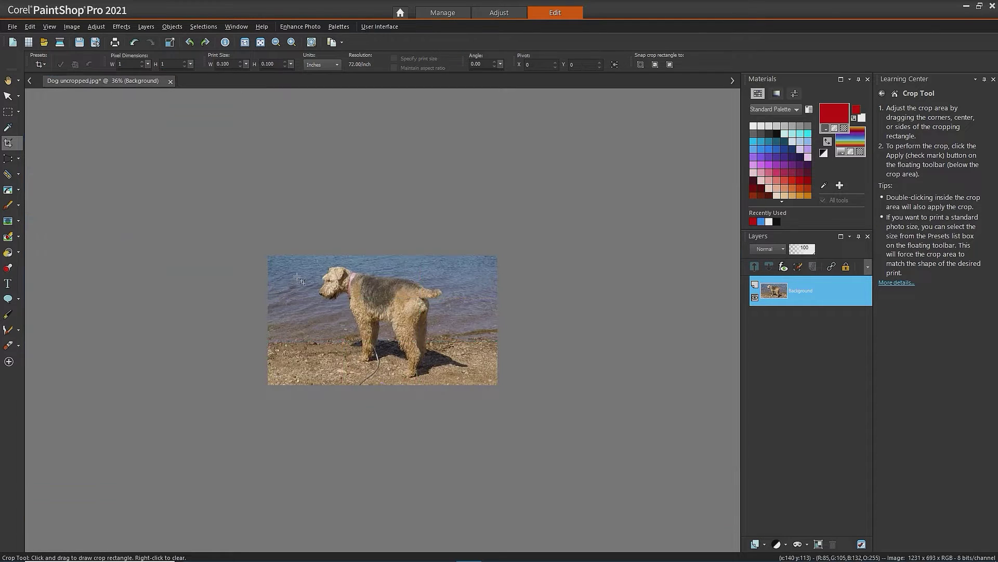
Step: Save the cropped photo as a separate file named Dog cropped.jpg
click(96, 44)
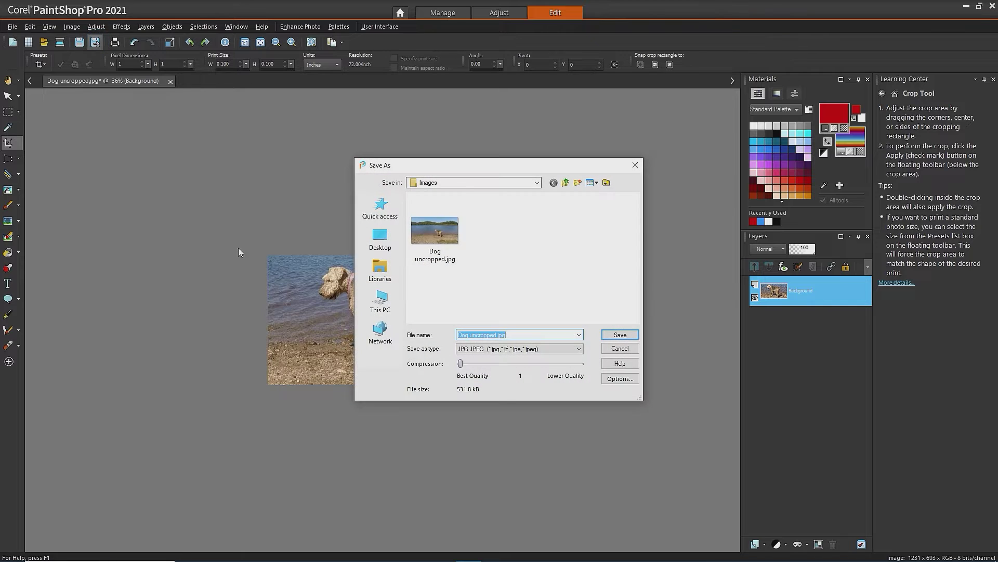
drag(476, 334, 470, 334)
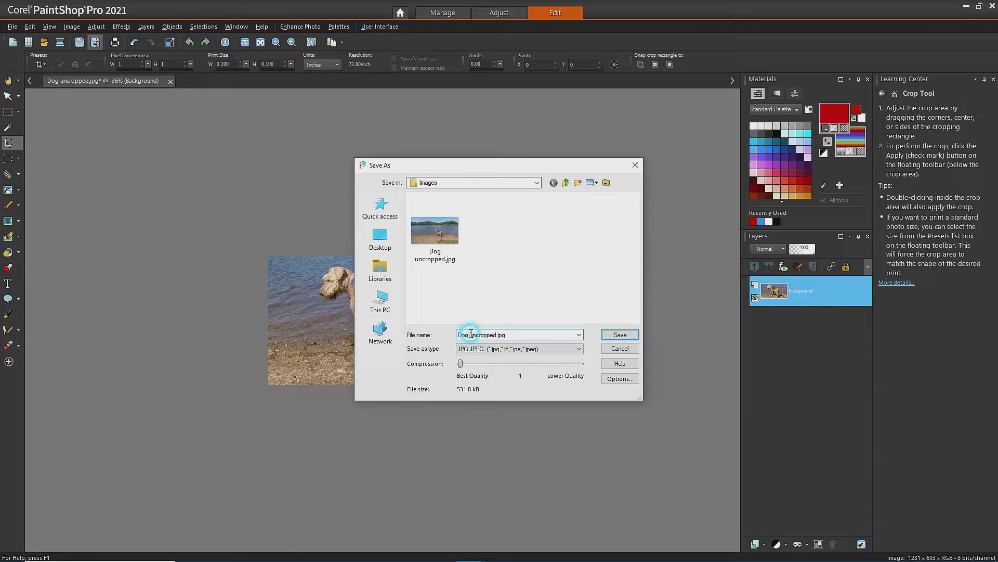
key(BackSpace)
key(Return)
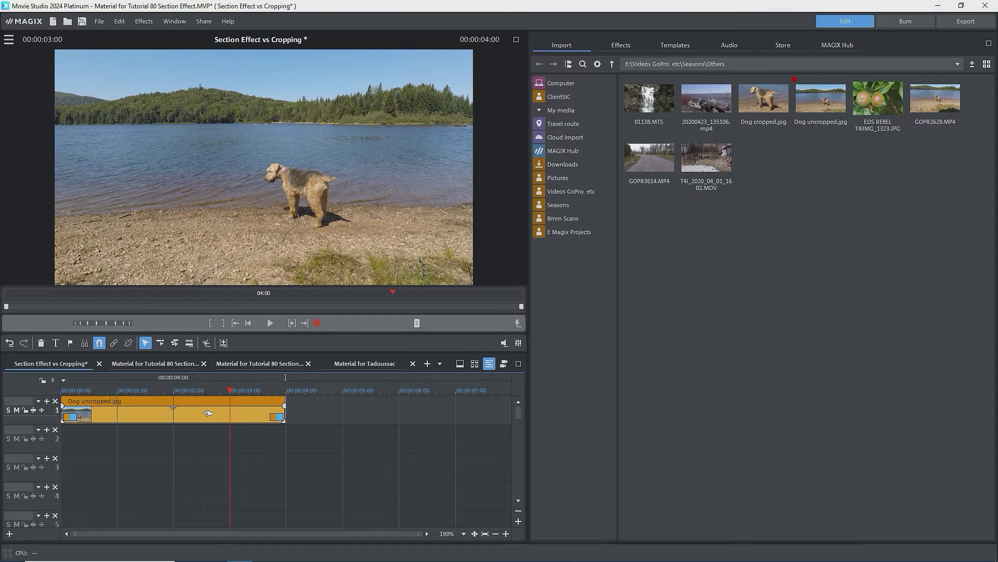
Step: Add Dog cropped.jpg to track 1 after the uncropped clip and select it
click(772, 114)
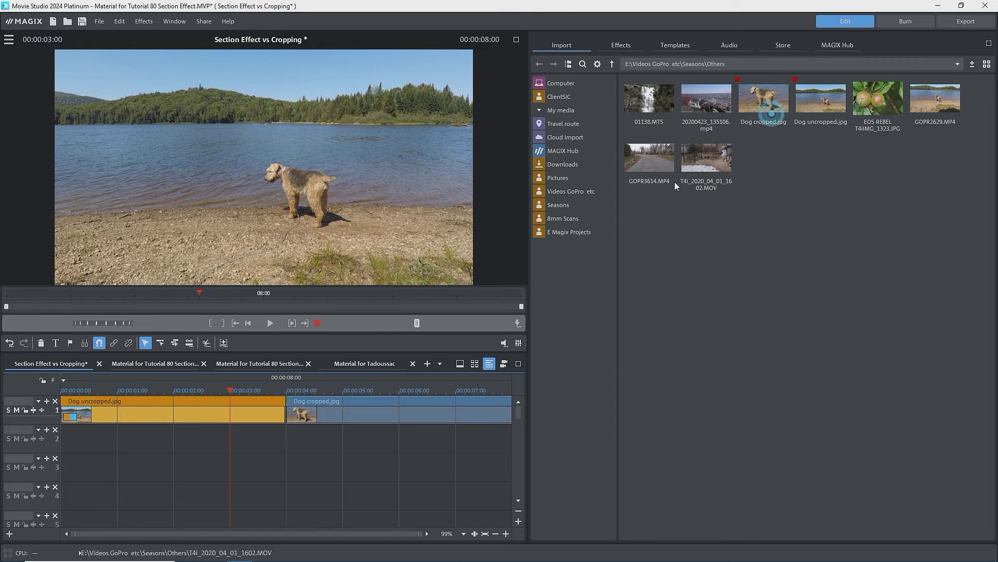
click(326, 392)
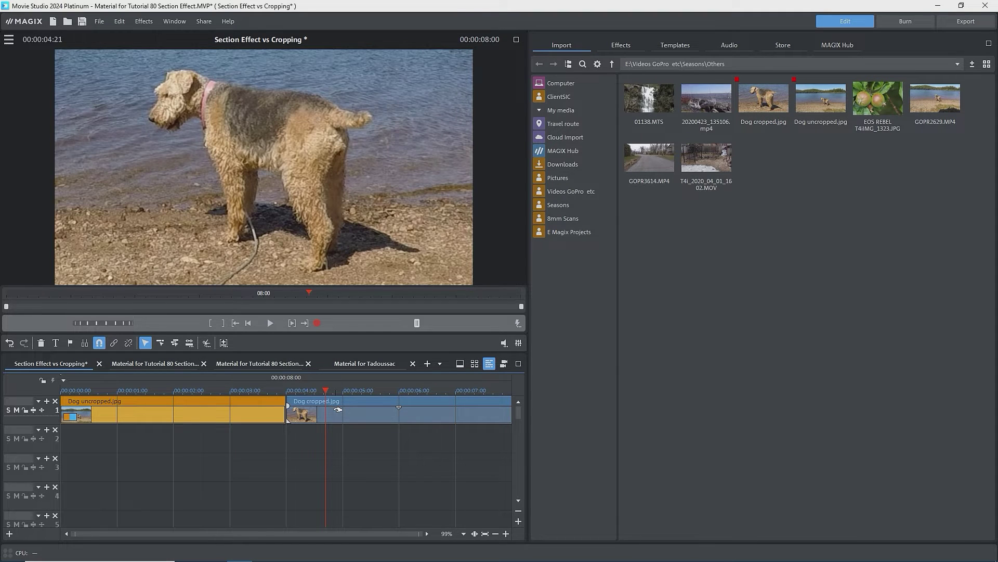
click(338, 409)
Step: Apply Size/Position/Rotation and shrink the picture to about 1569 x 884 px, centred
click(621, 45)
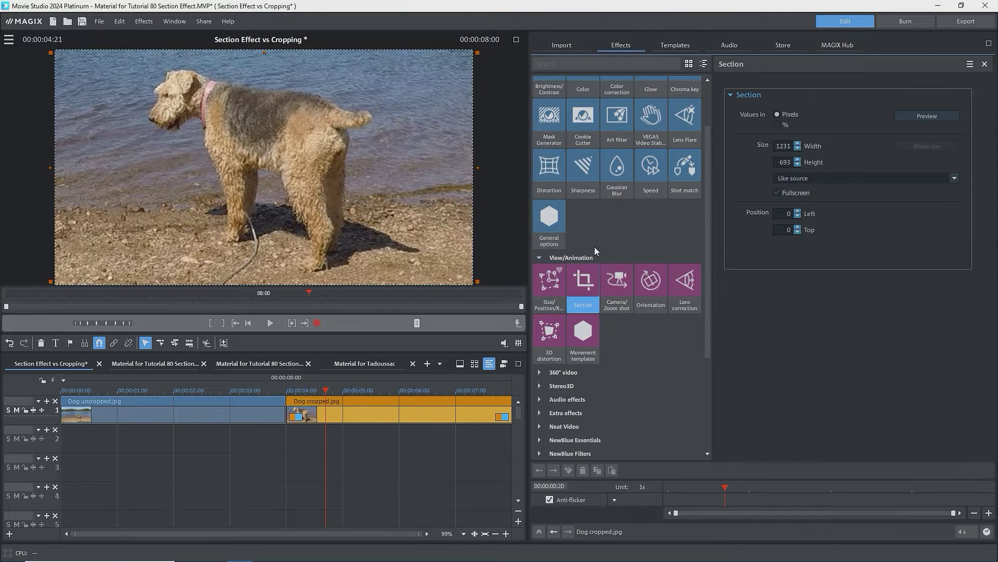
click(550, 283)
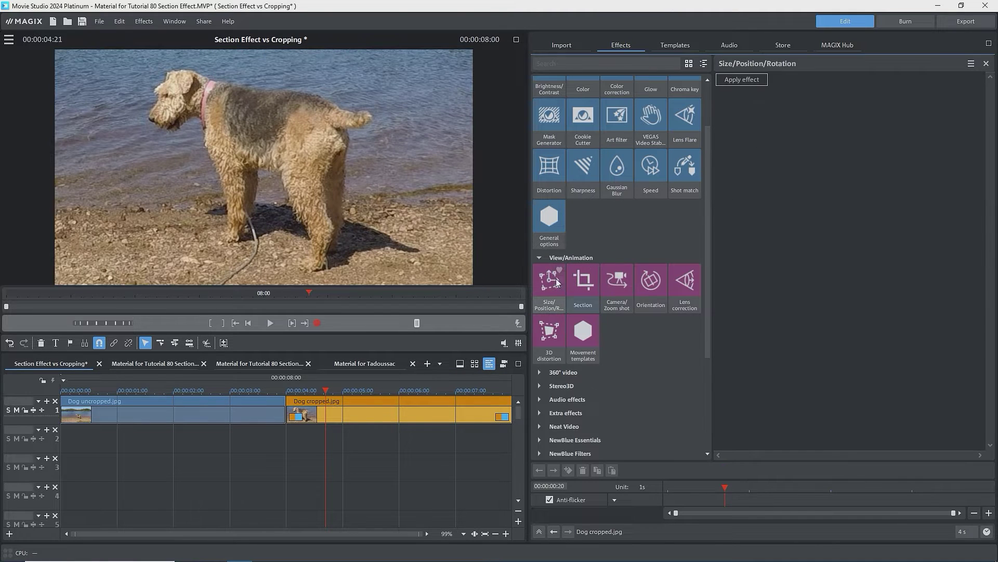
click(742, 81)
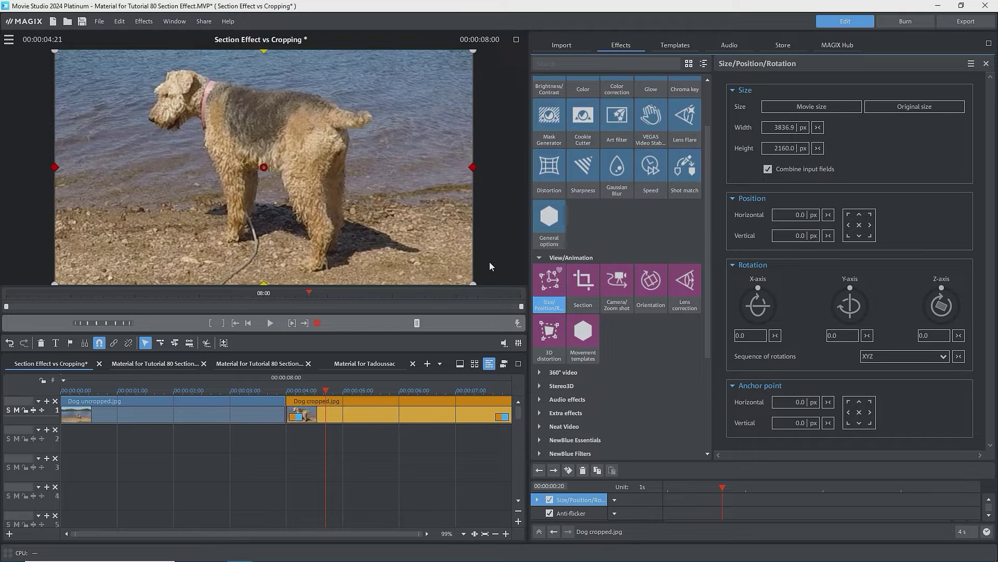
drag(473, 283, 349, 206)
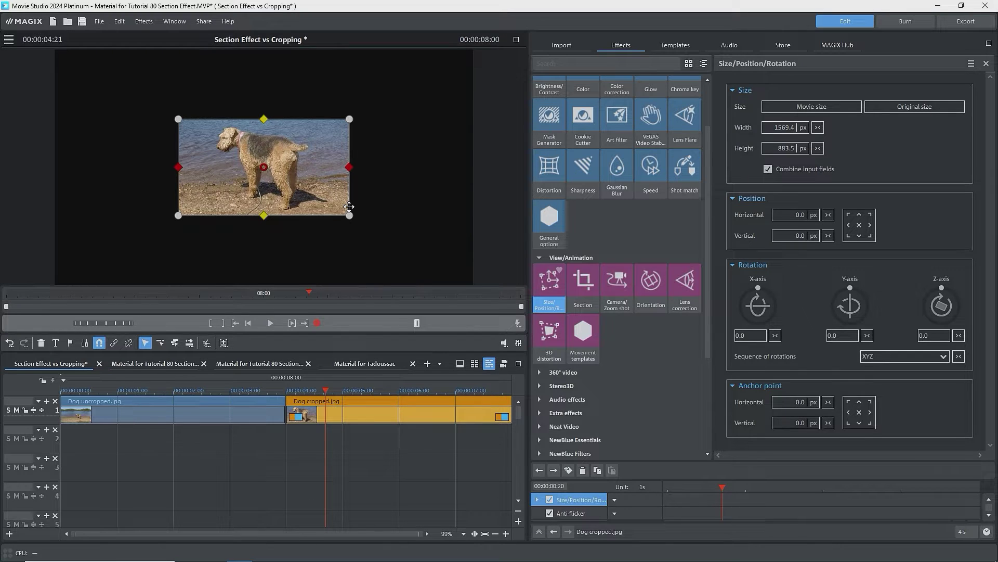
Step: Apply Size/Position/Rotation to Dog uncropped.jpg, enlarging and shifting it to centre the dog
click(233, 390)
click(236, 403)
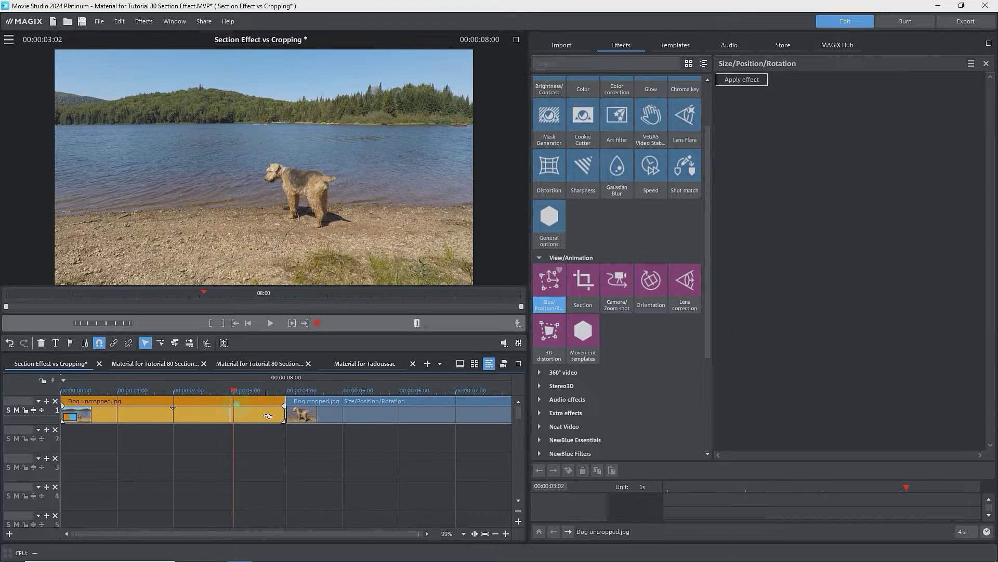
click(545, 279)
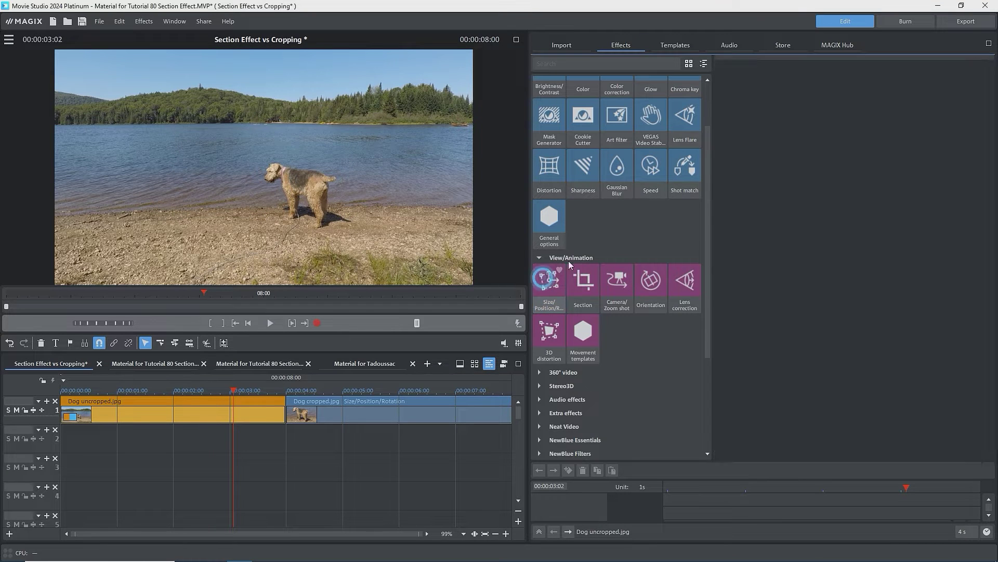
click(728, 83)
click(473, 282)
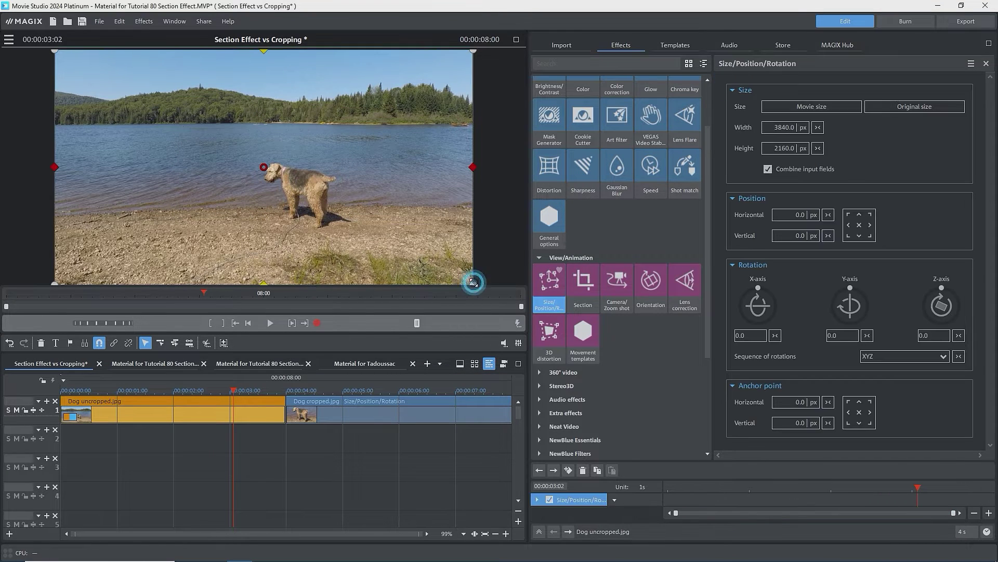
drag(474, 282, 843, 494)
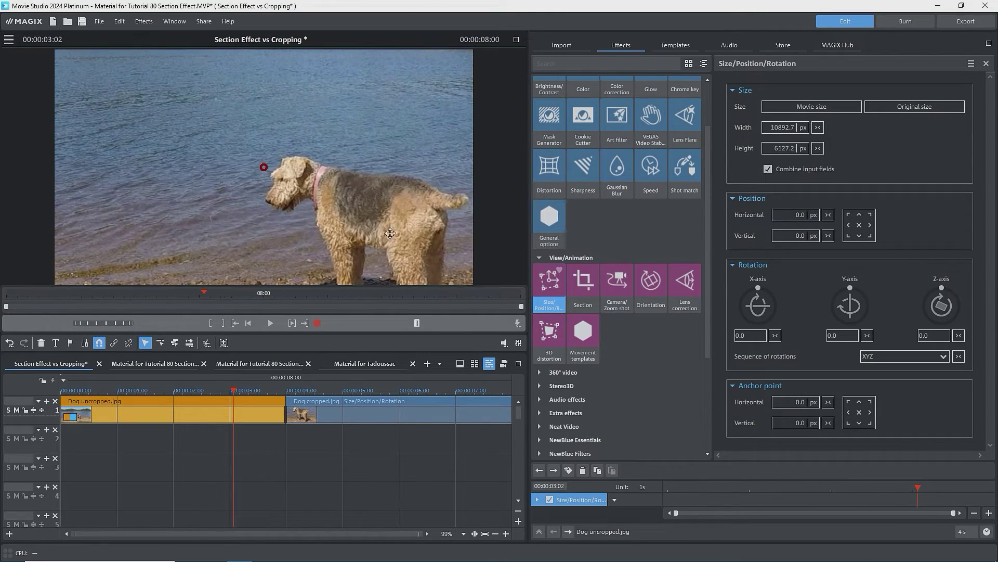
drag(390, 233, 270, 164)
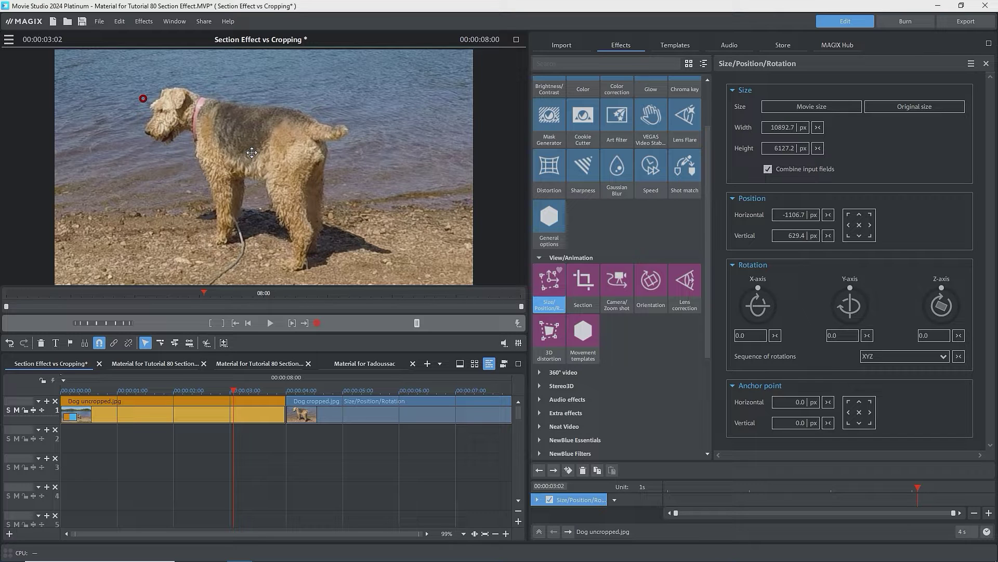
Step: Compare with the Dog cropped.jpg clip, scaling its picture down to a small frame
click(325, 411)
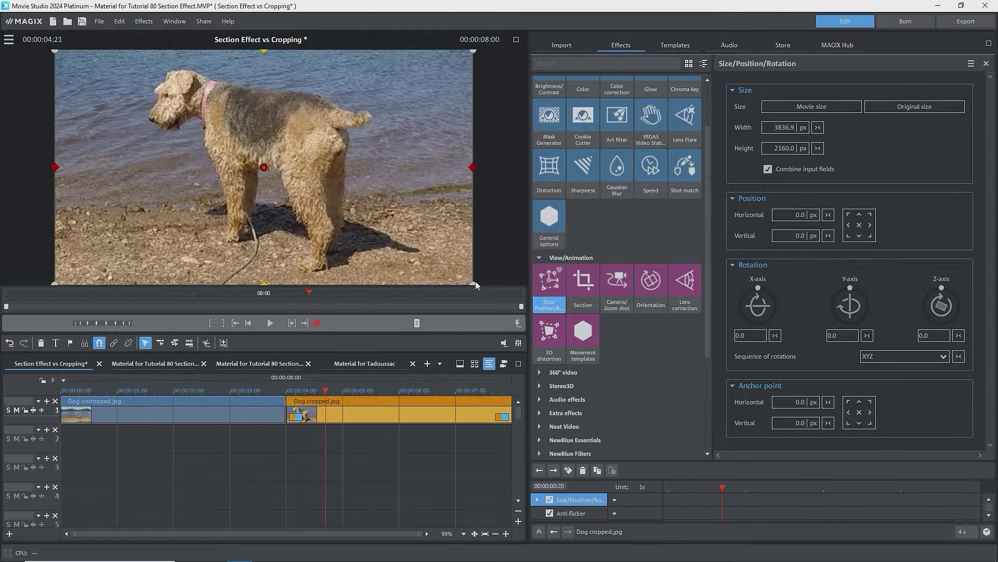
drag(377, 223, 349, 206)
click(333, 415)
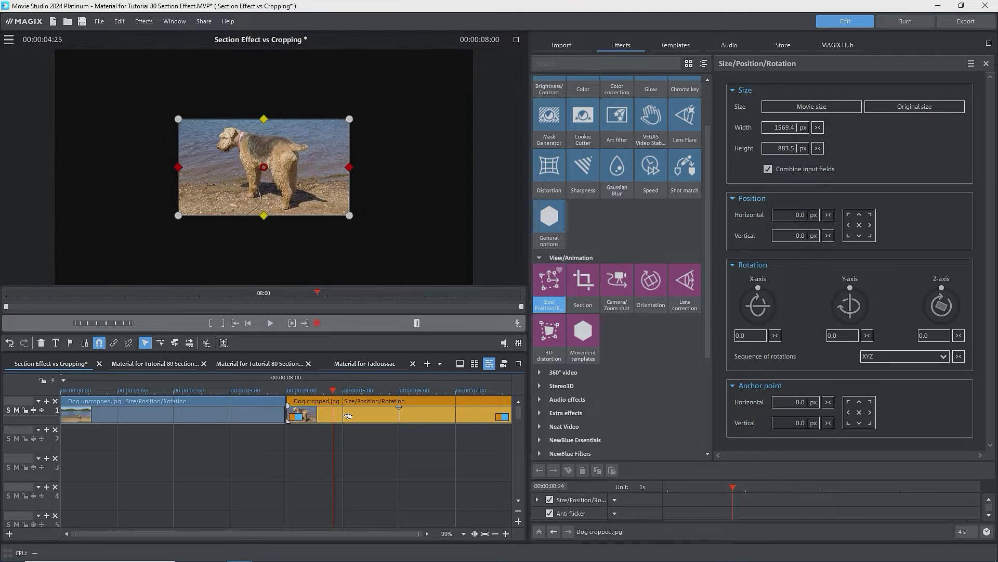
Step: Scale the uncropped dog picture back down and reset it to full movie size
click(230, 390)
click(238, 414)
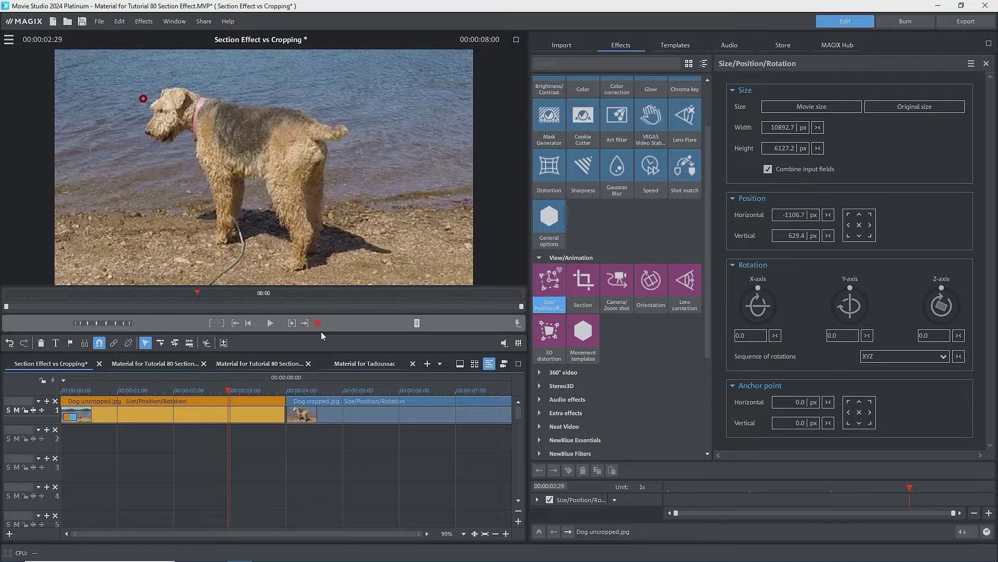
drag(804, 129, 403, 203)
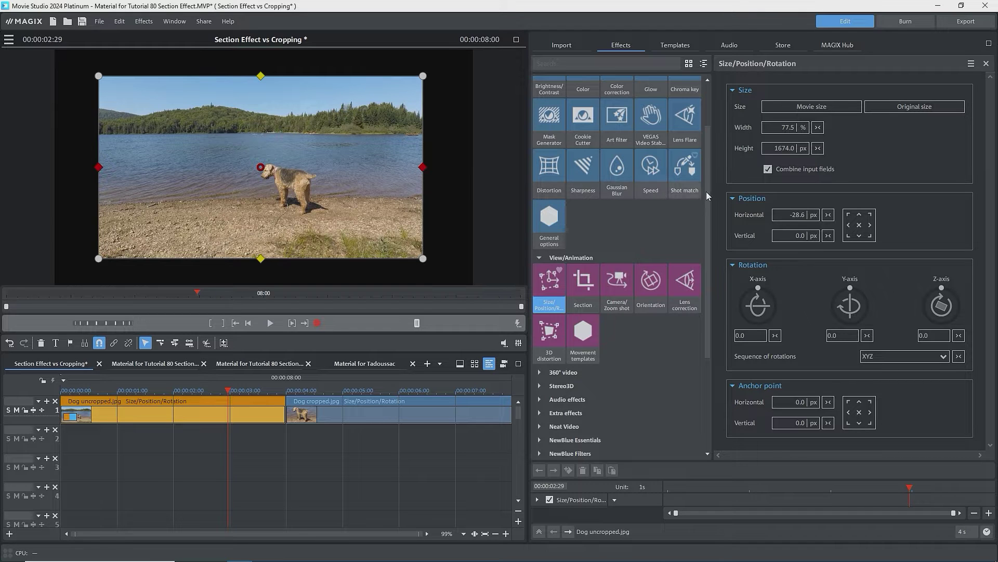
click(811, 106)
Step: Centre the picture, then crop a Section around the dog and preview it
click(864, 226)
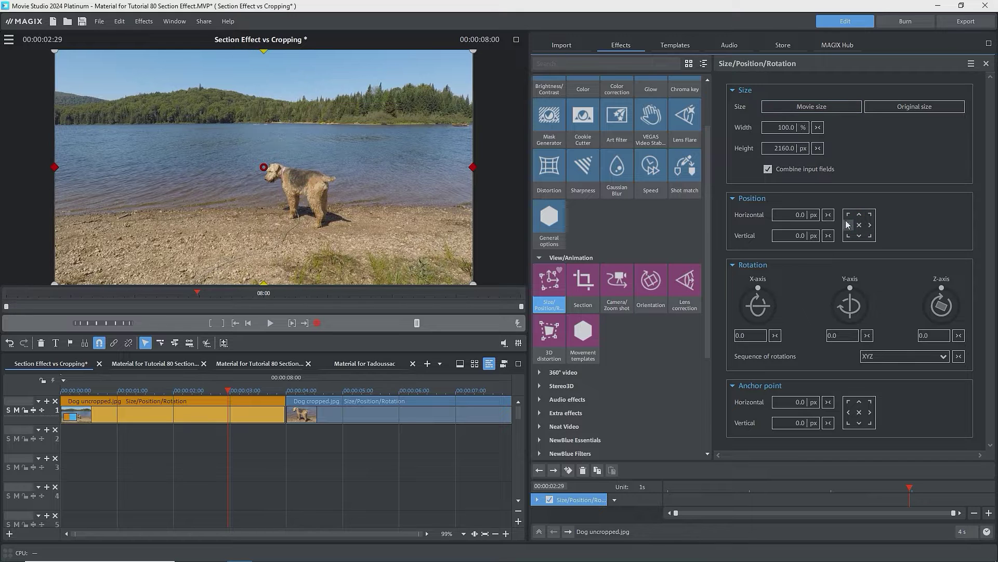
click(585, 281)
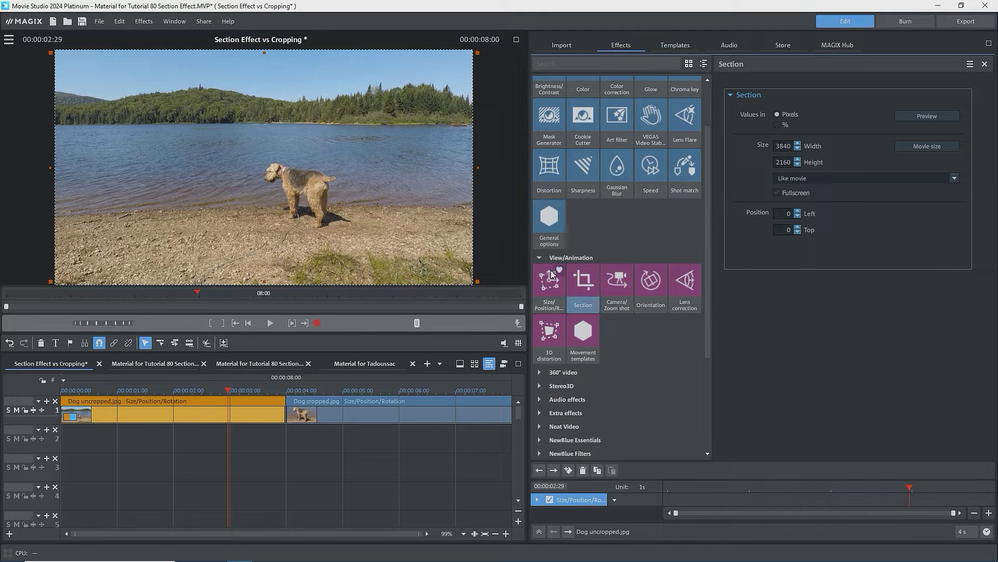
drag(476, 280, 222, 144)
drag(139, 98, 298, 194)
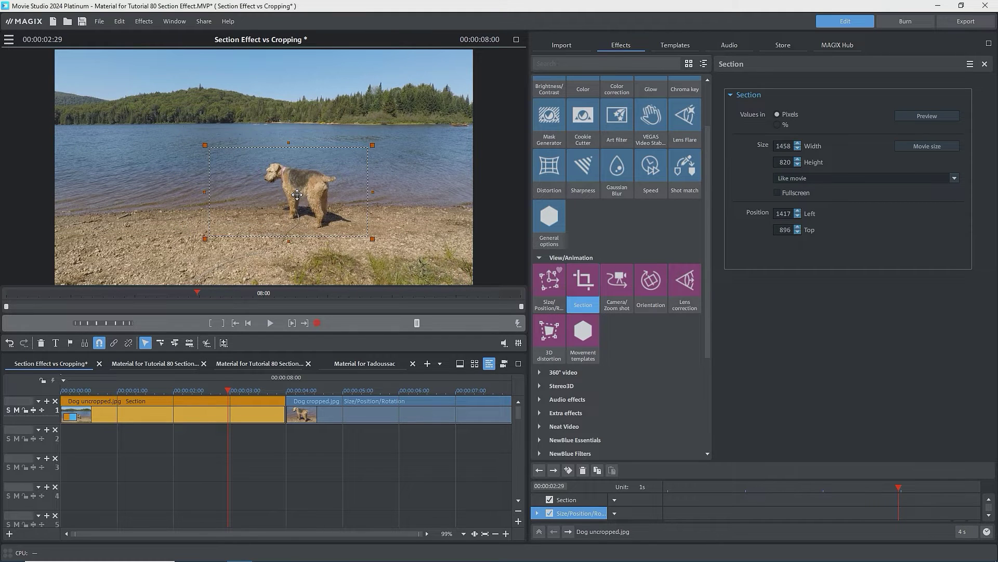
click(922, 117)
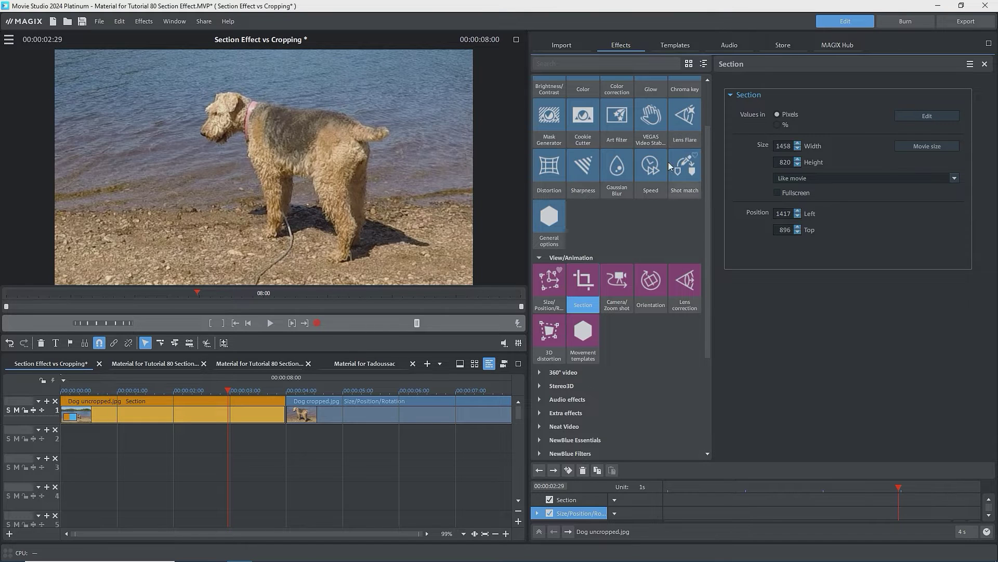
Step: Set the dog photo's width to 33%, then scale it to movie size and centre it
click(551, 277)
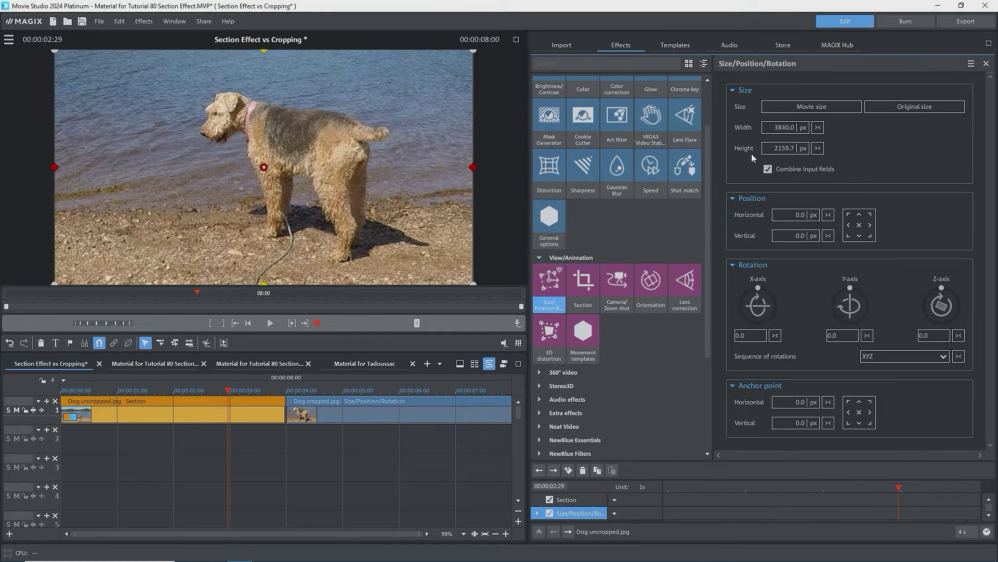
double_click(789, 127)
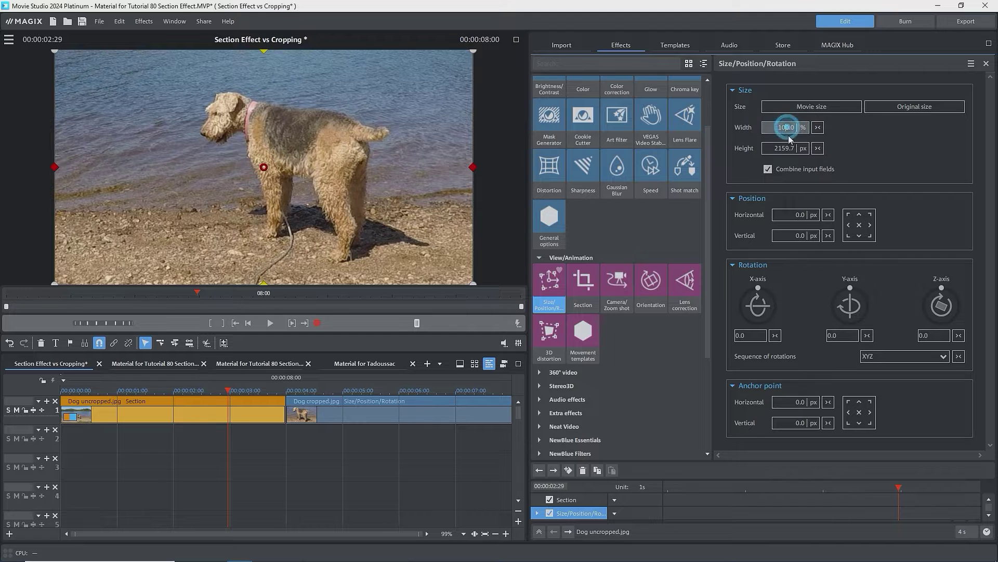
text(33)
key(Return)
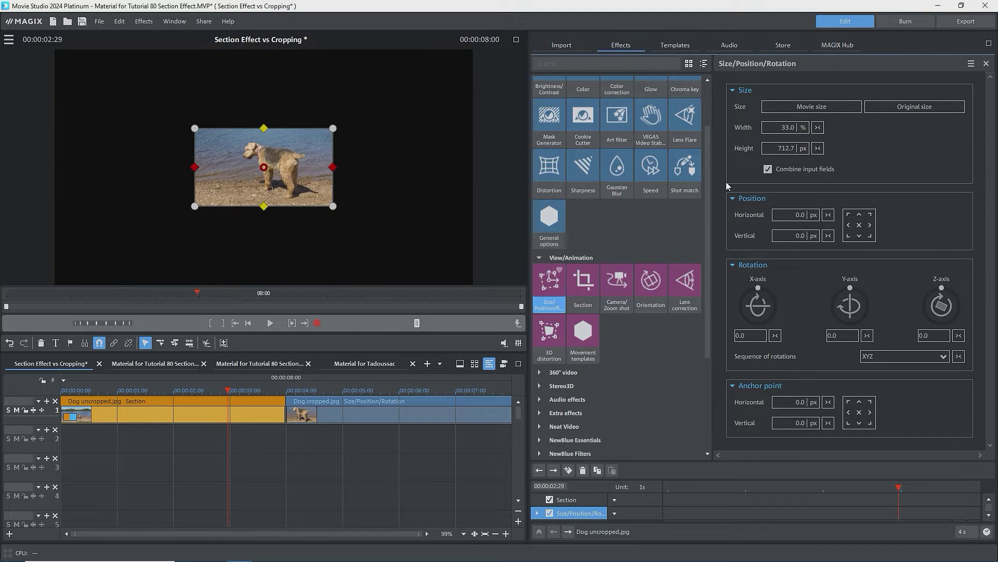
click(812, 106)
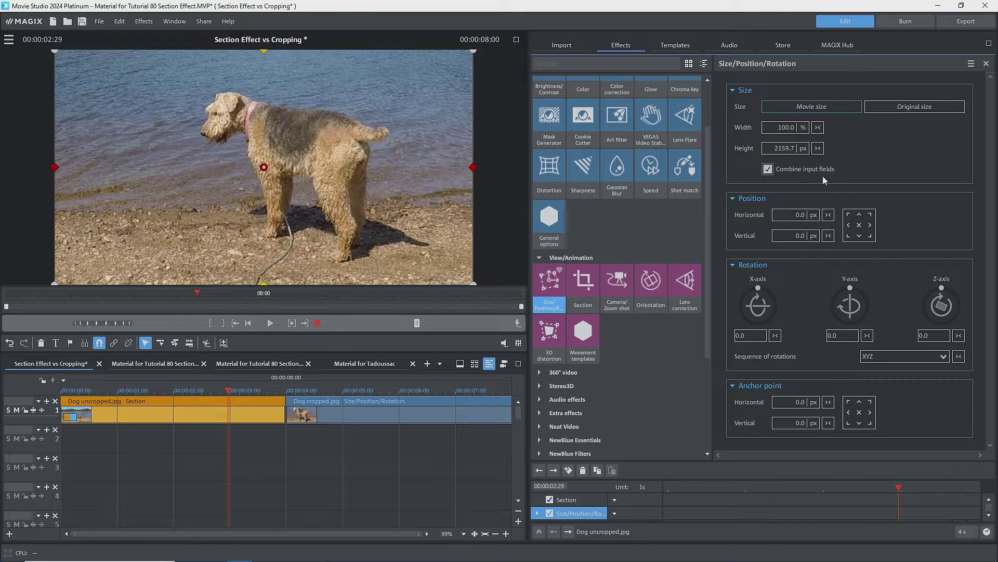
click(859, 225)
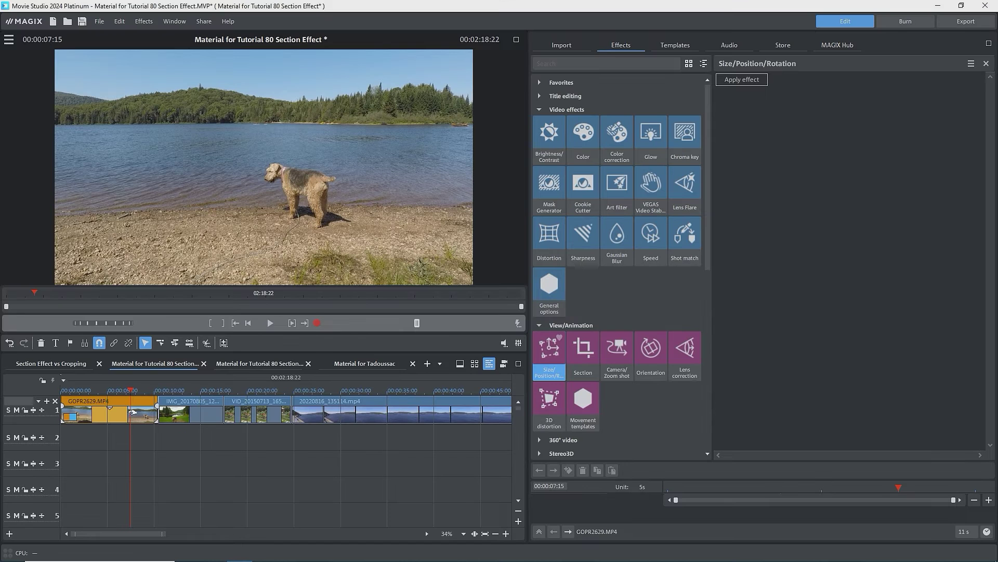
Step: Check the resolution of the GOPR2629 clip and the IMG photo in Object properties
right_click(122, 414)
click(166, 416)
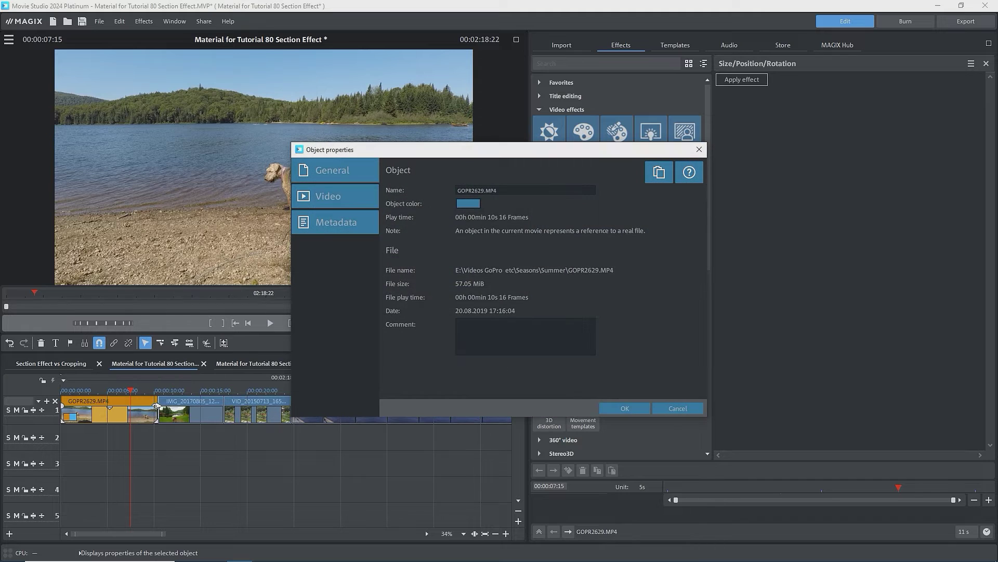
click(335, 198)
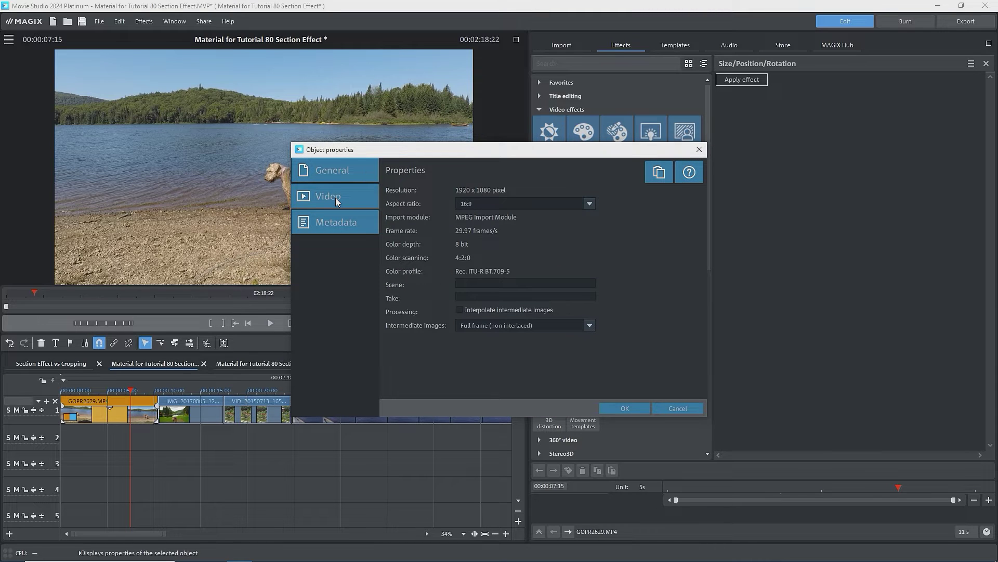
key(Escape)
click(192, 411)
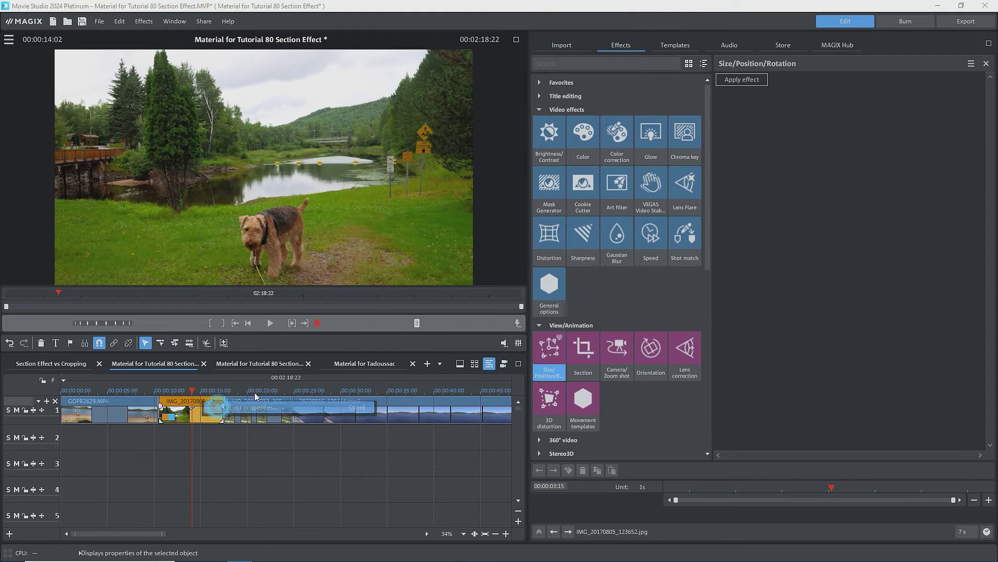
key(ctrl+e)
click(329, 197)
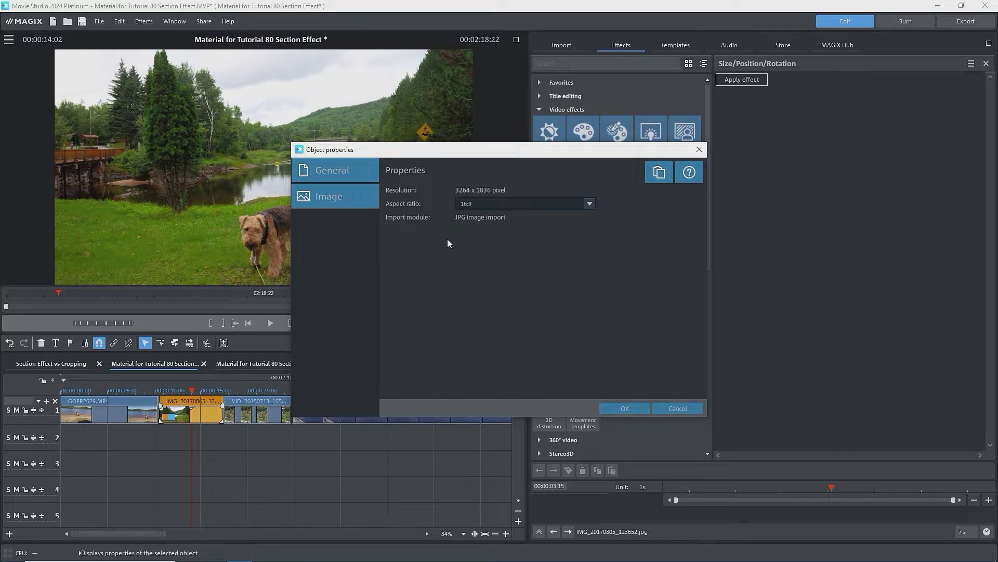
key(Escape)
click(251, 411)
Step: Check the VID and 20220816 clips' resolutions, the latter showing 3840×2160 at 16:9
right_click(289, 416)
click(350, 404)
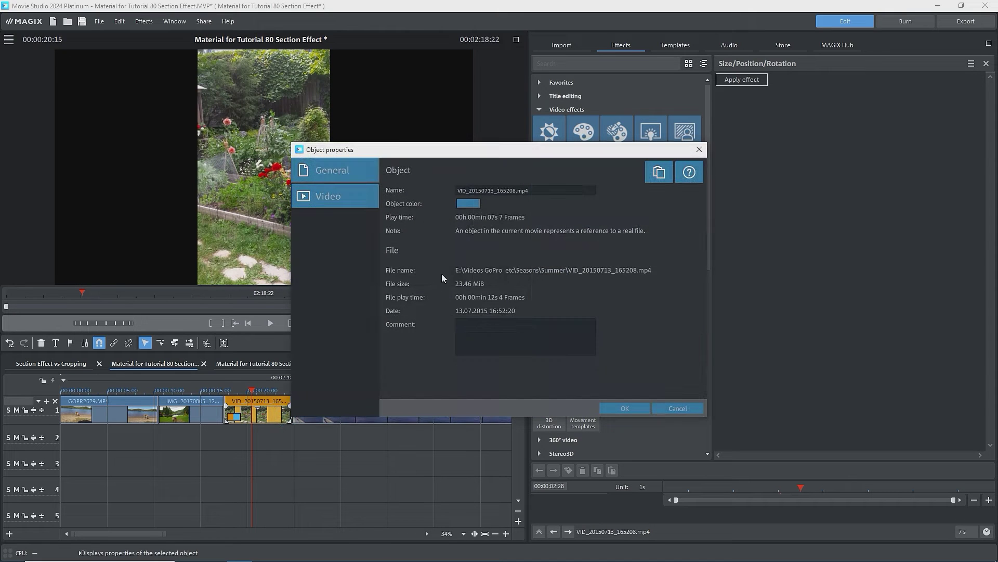
click(337, 196)
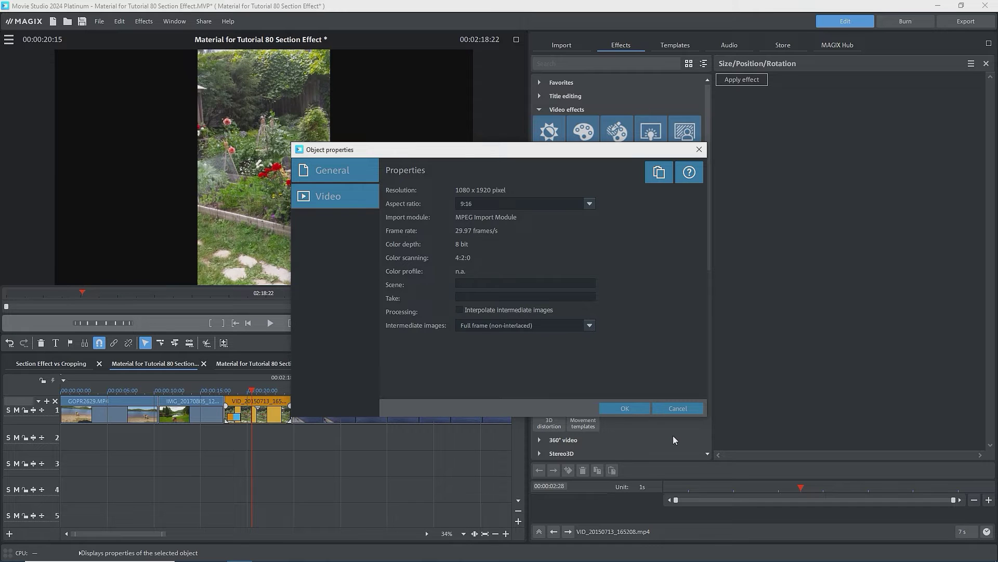
click(677, 408)
click(326, 411)
right_click(348, 414)
click(373, 405)
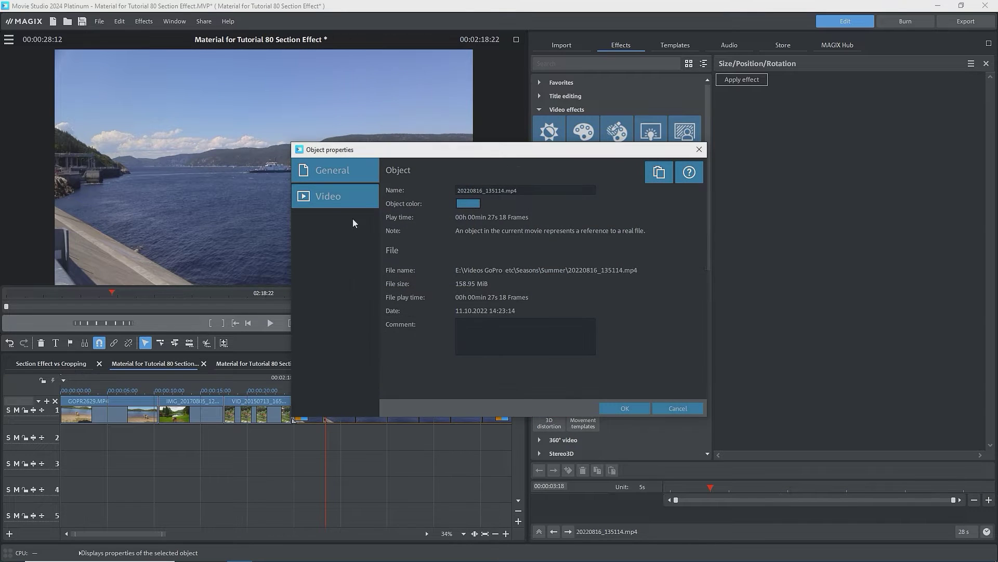
click(339, 201)
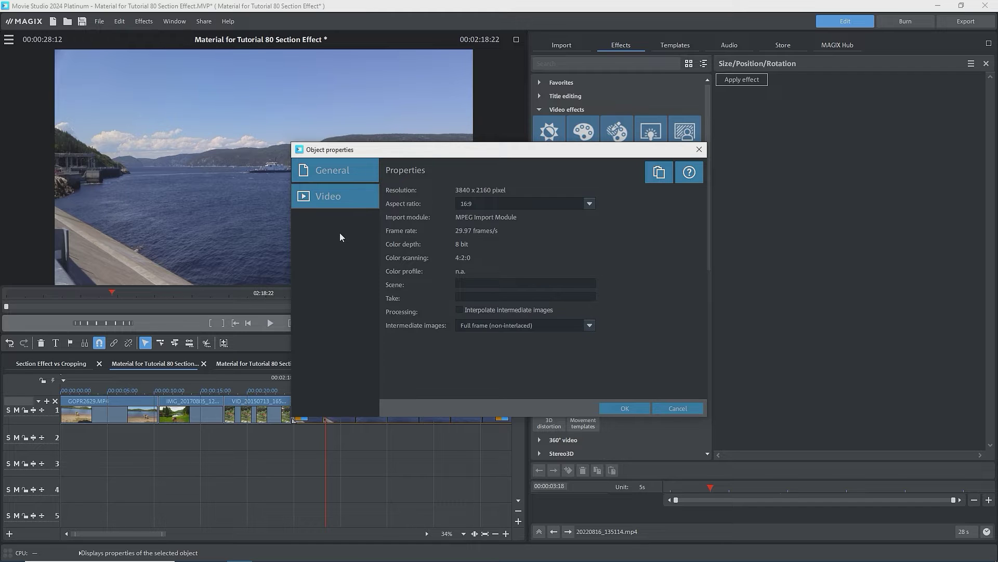
click(630, 408)
Step: Open Section from View/Animation for the GOPR2629 clip and reset it to 1920×1080 at 0, 0
click(130, 411)
click(130, 391)
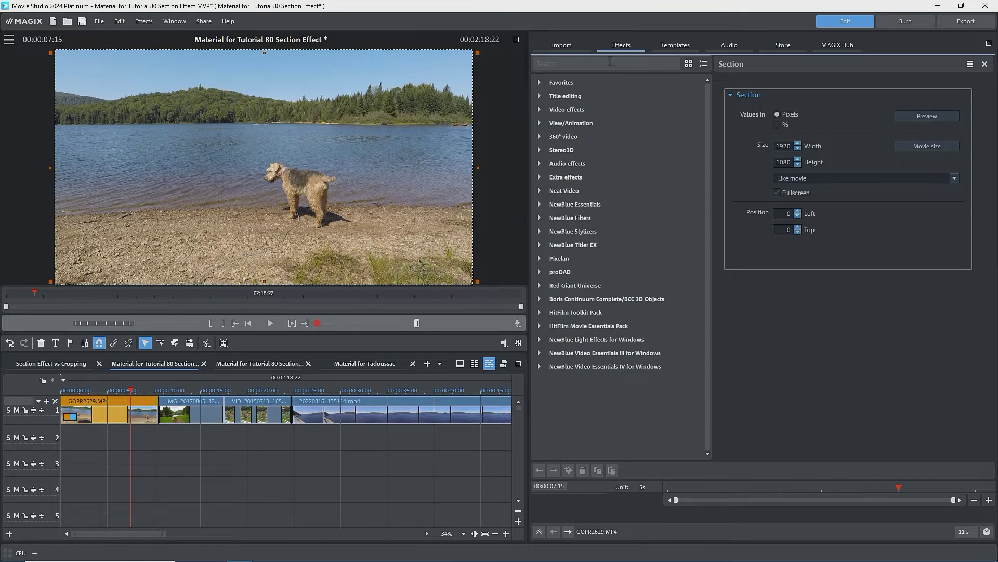
click(551, 123)
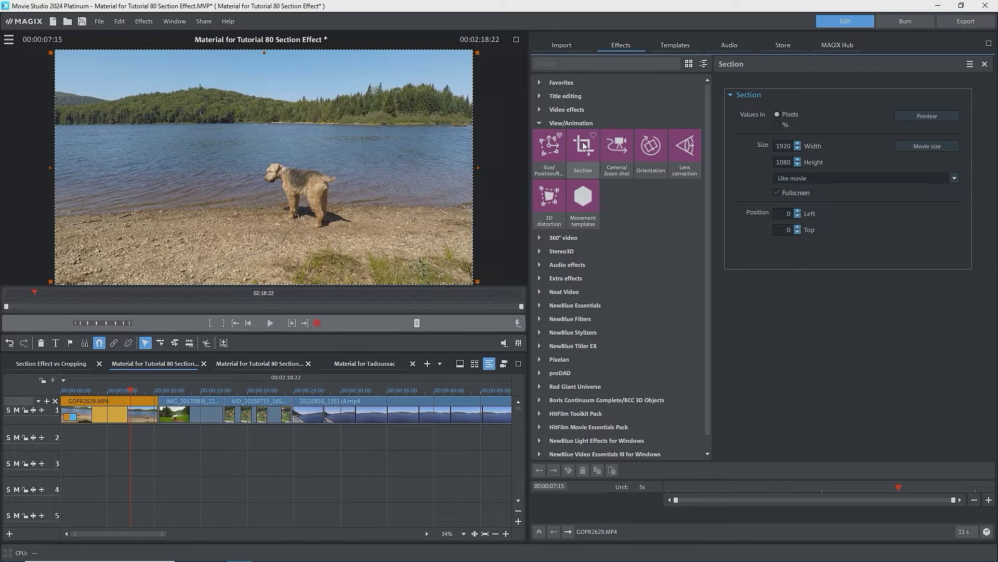
click(971, 65)
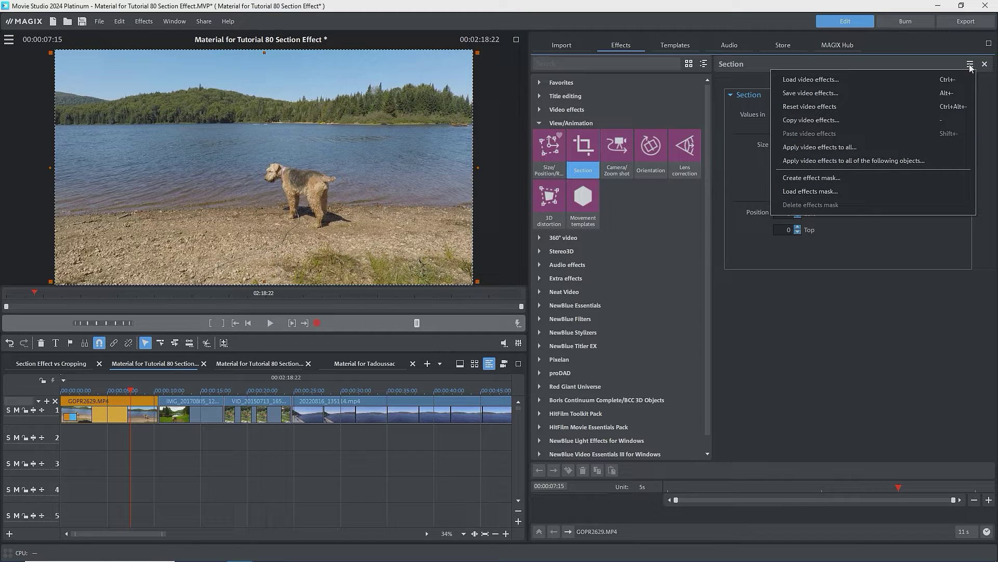
click(946, 63)
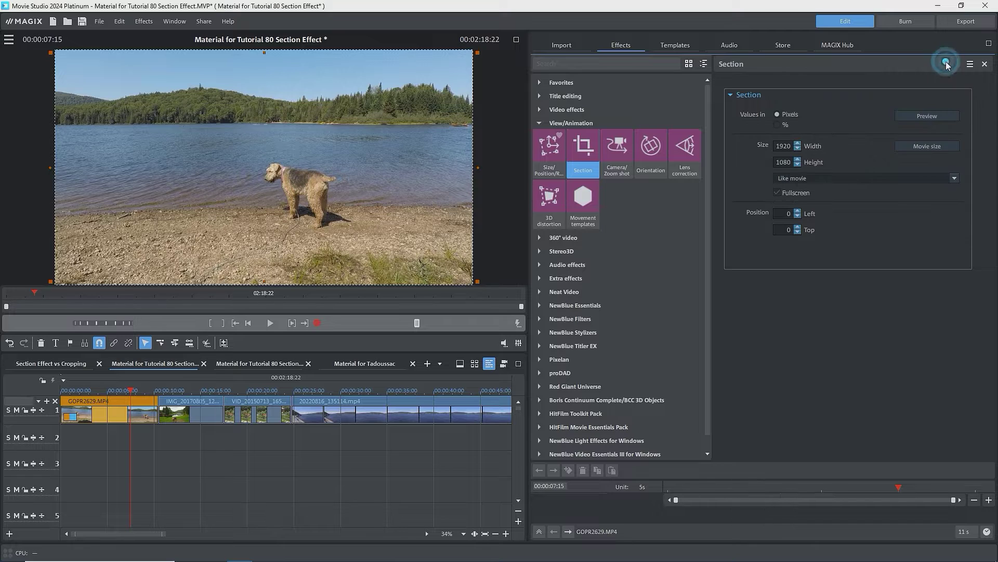
click(985, 64)
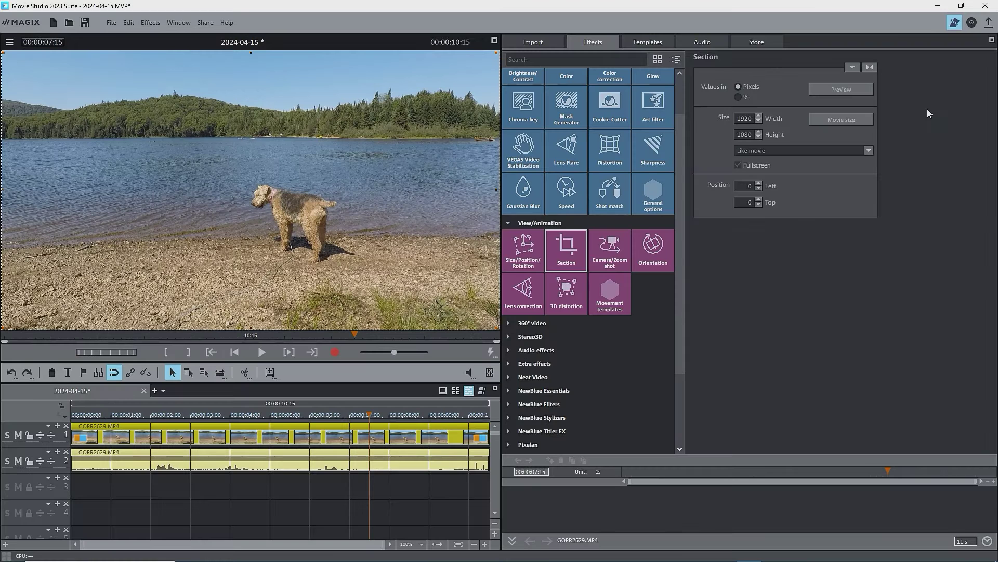
click(854, 69)
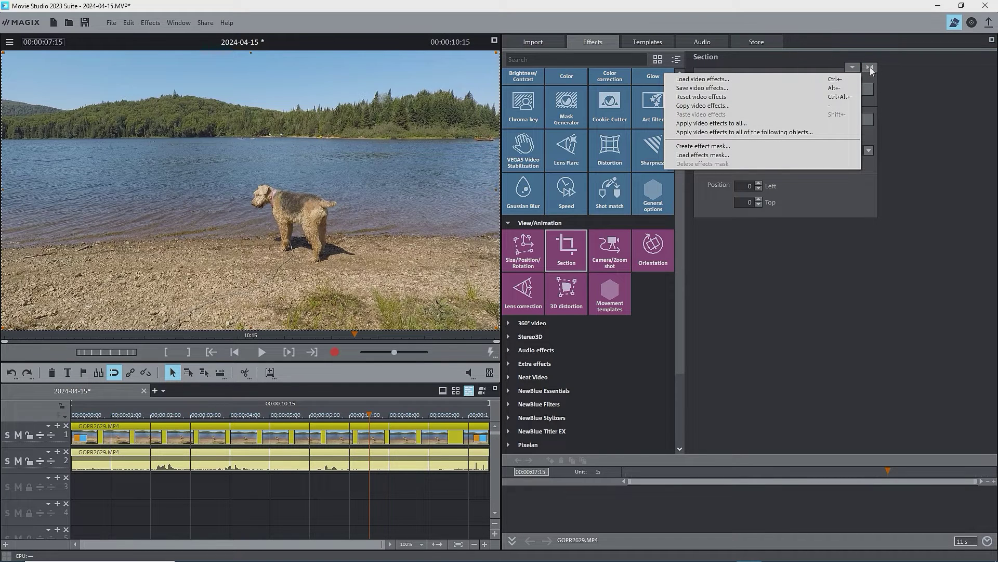
click(869, 67)
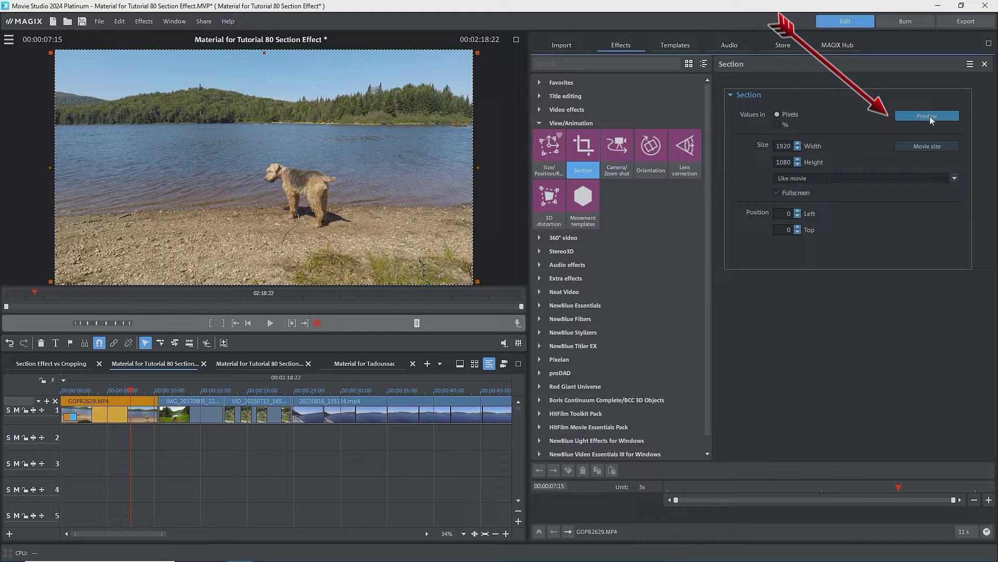
click(930, 117)
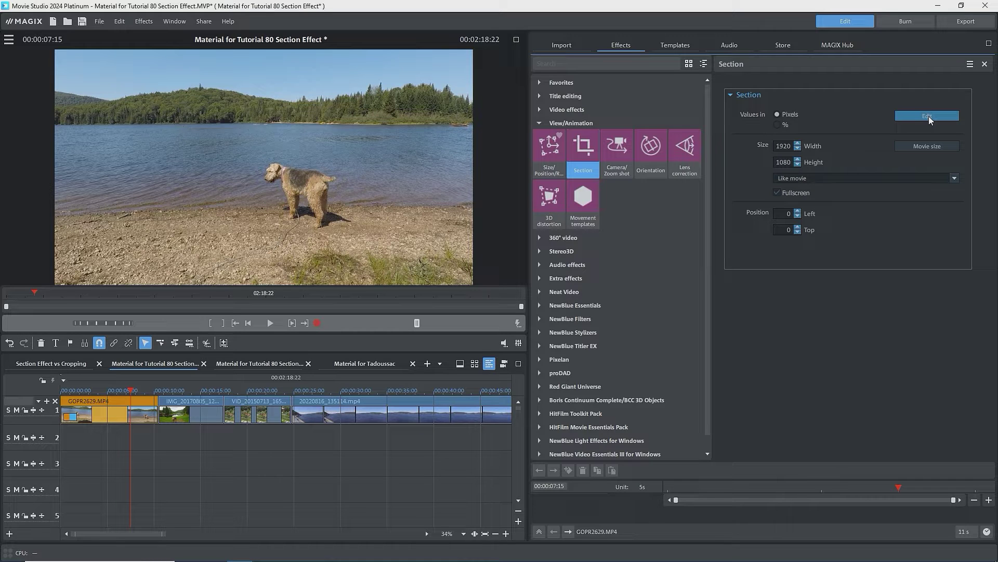
click(929, 117)
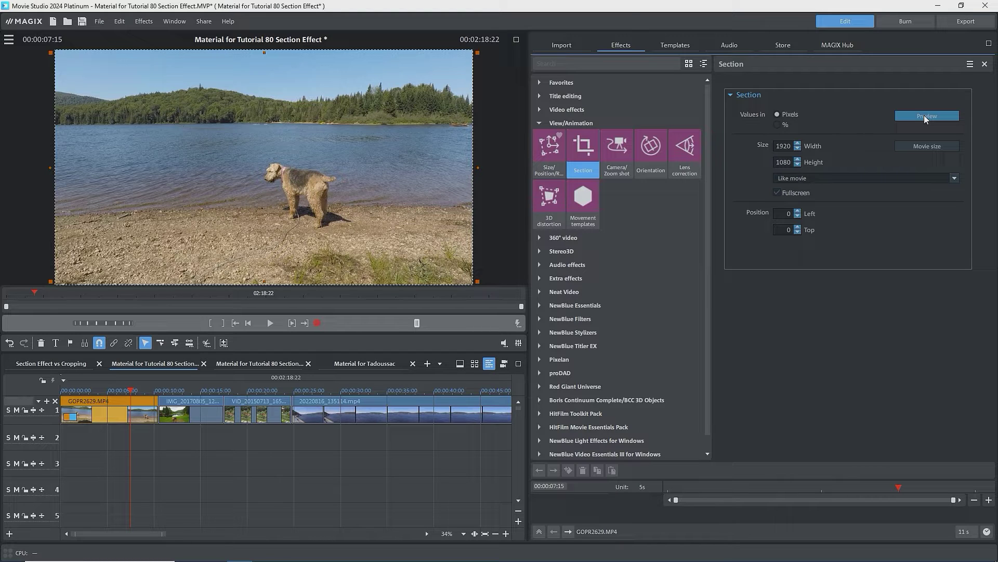
click(777, 124)
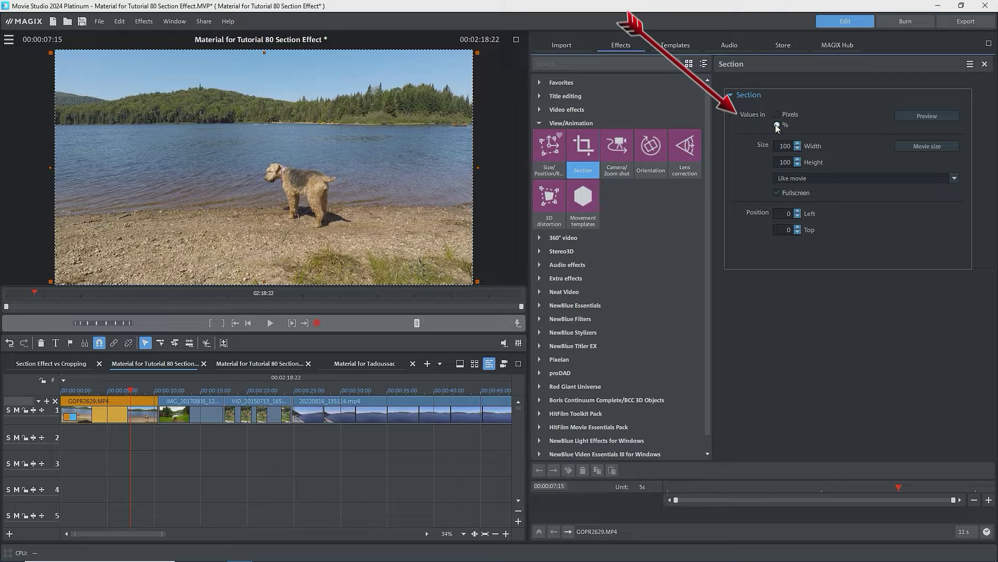
click(777, 115)
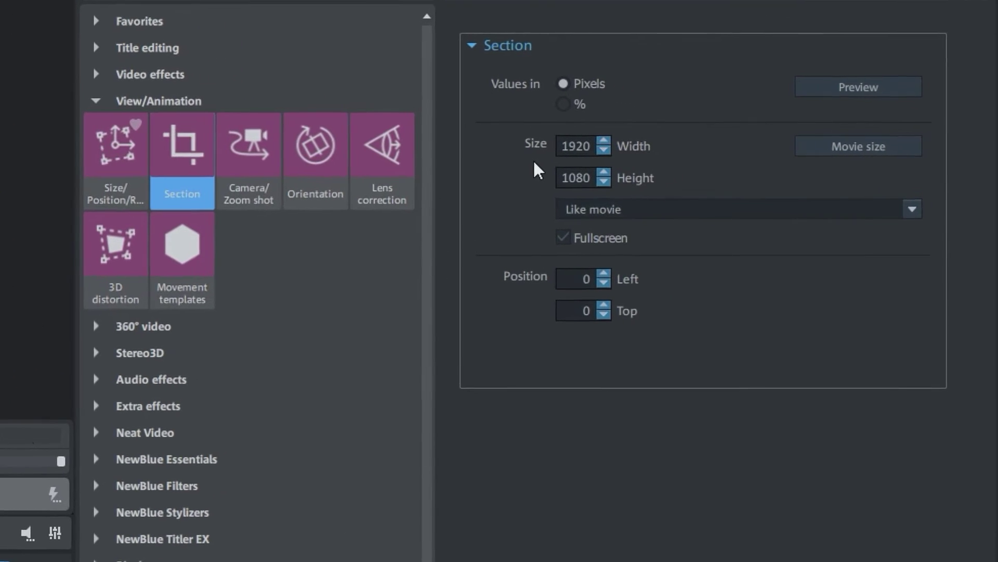
click(555, 103)
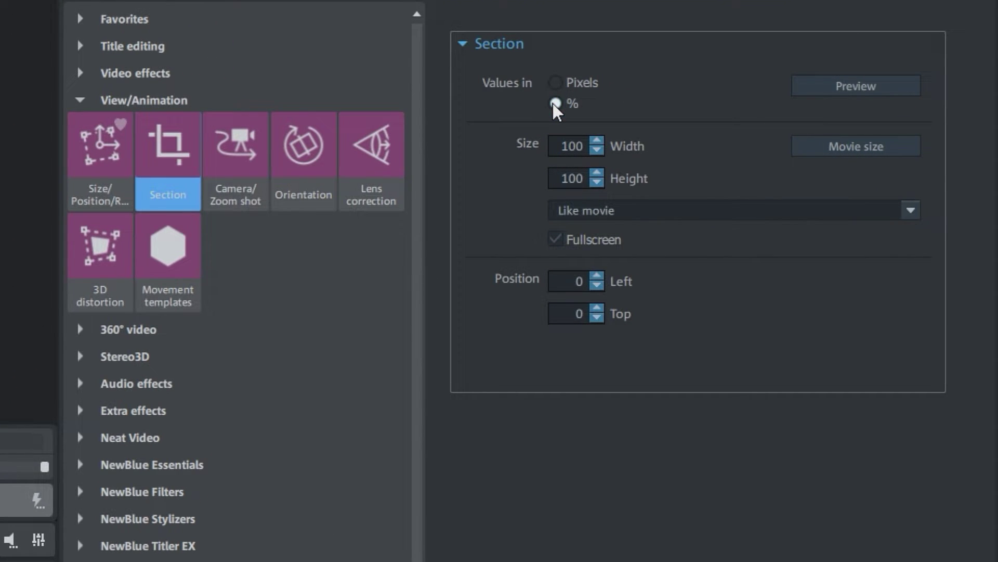
click(554, 82)
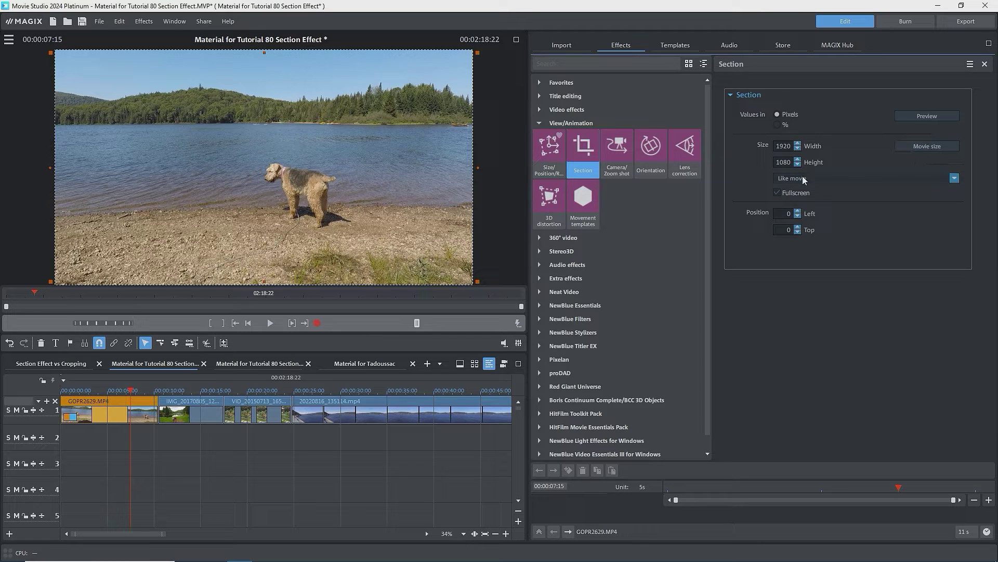
click(785, 194)
Step: Crop the GOPR2629 section to about 649×365 around the dog
drag(51, 53, 259, 156)
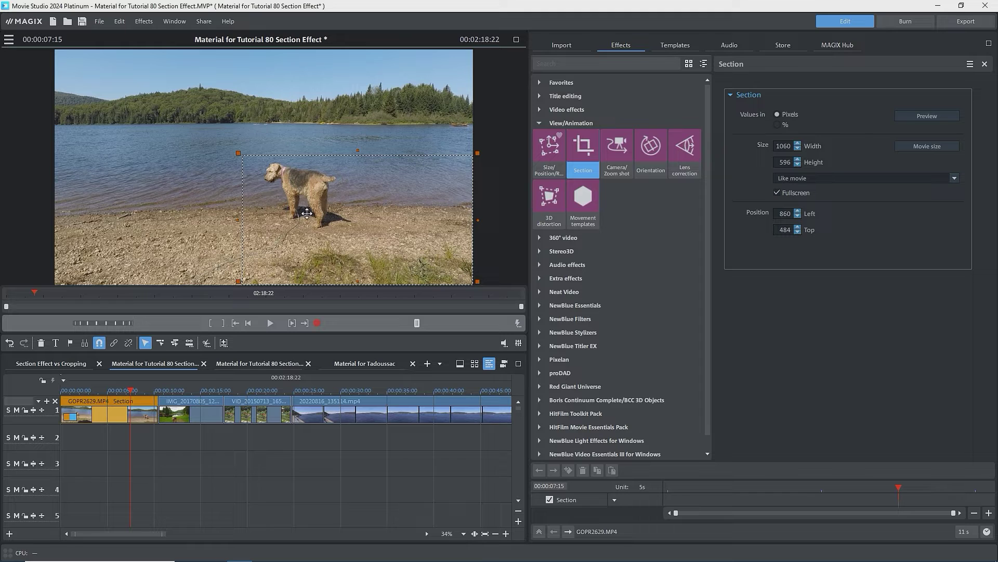
mouse_move(307, 213)
mouse_down()
mouse_move(289, 198)
mouse_move(324, 210)
mouse_up()
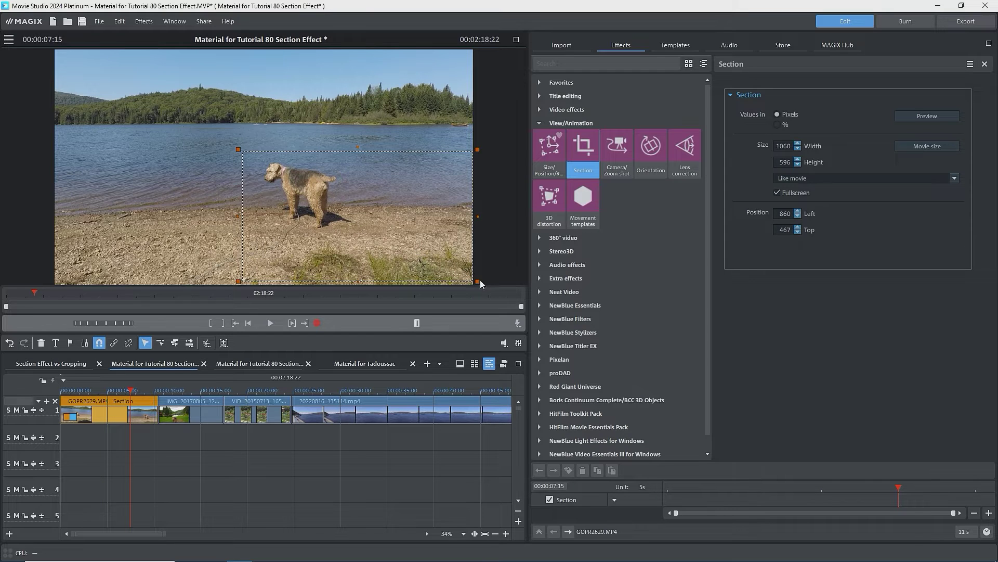
drag(477, 280, 383, 234)
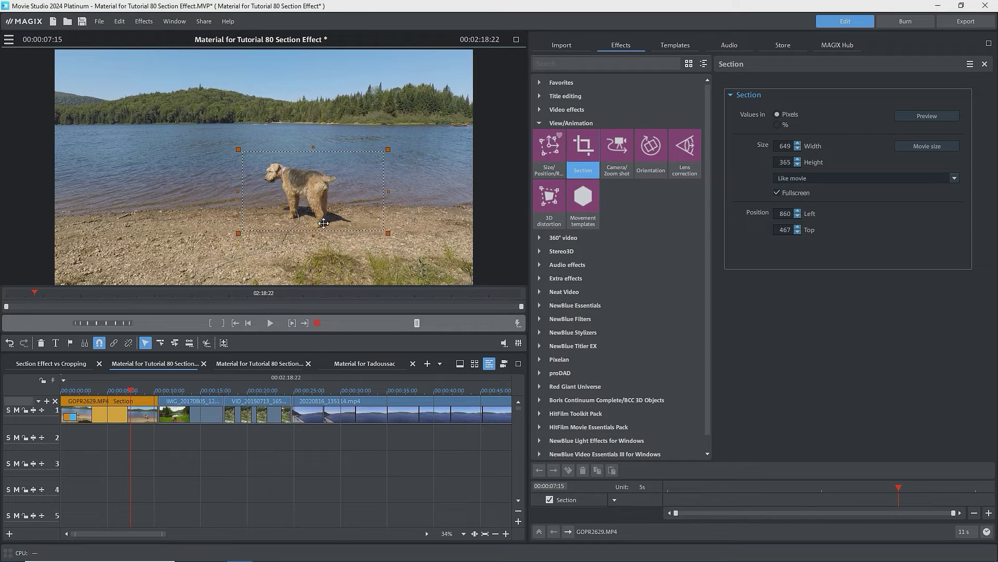
click(298, 194)
drag(298, 195, 297, 193)
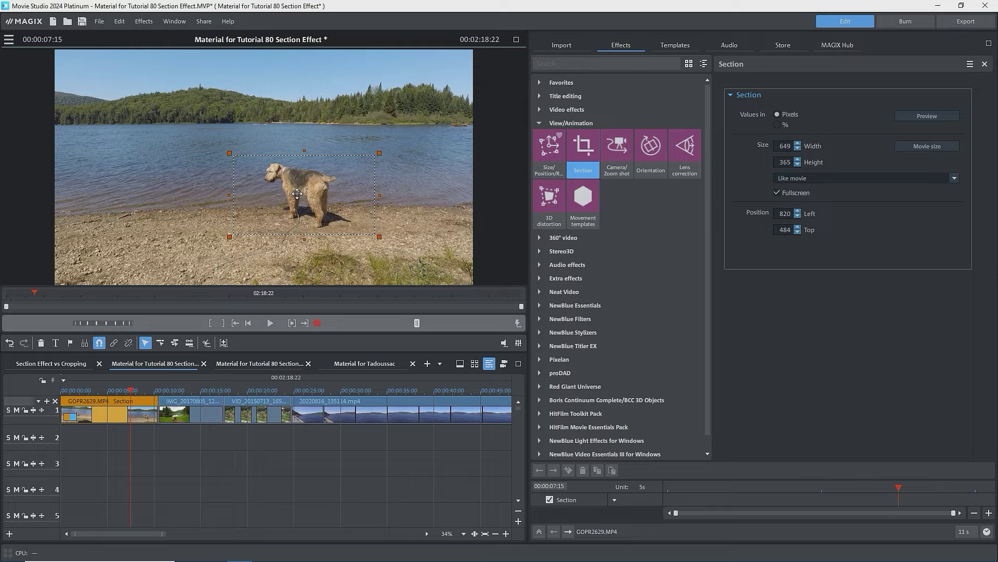
Step: Preview the dog close-up, then reset the section to the full 1920×1080 frame at 0/0
click(913, 116)
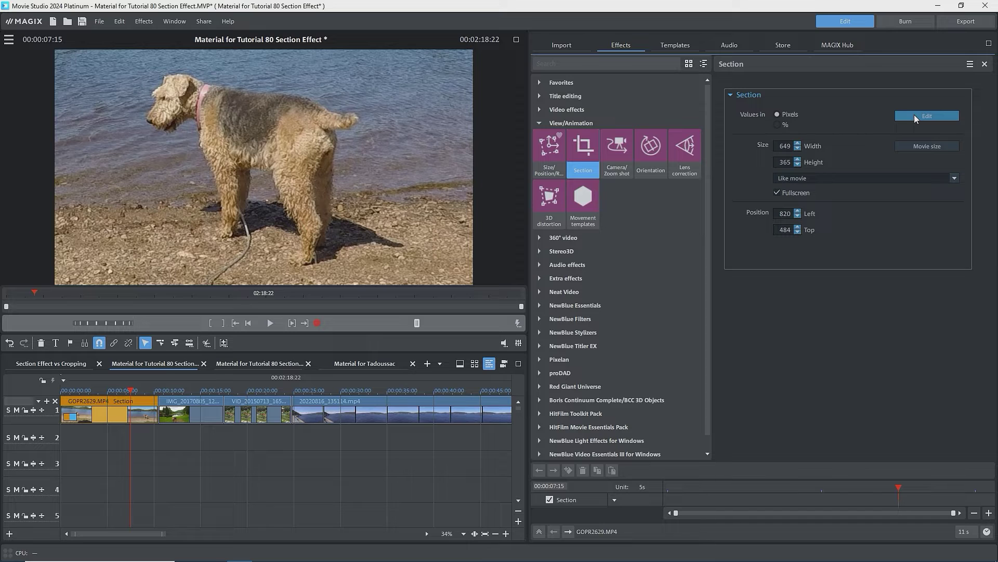
click(915, 114)
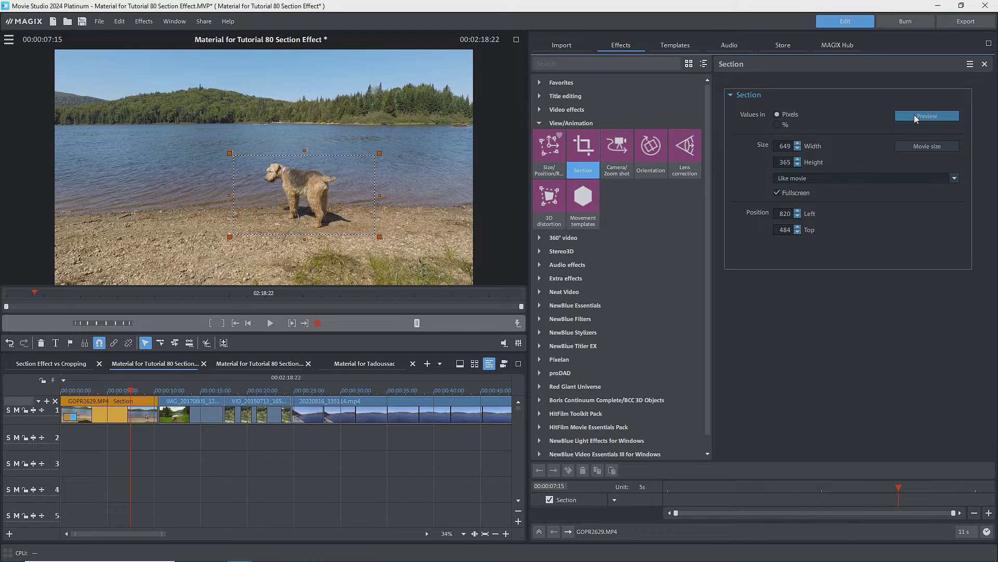
click(928, 146)
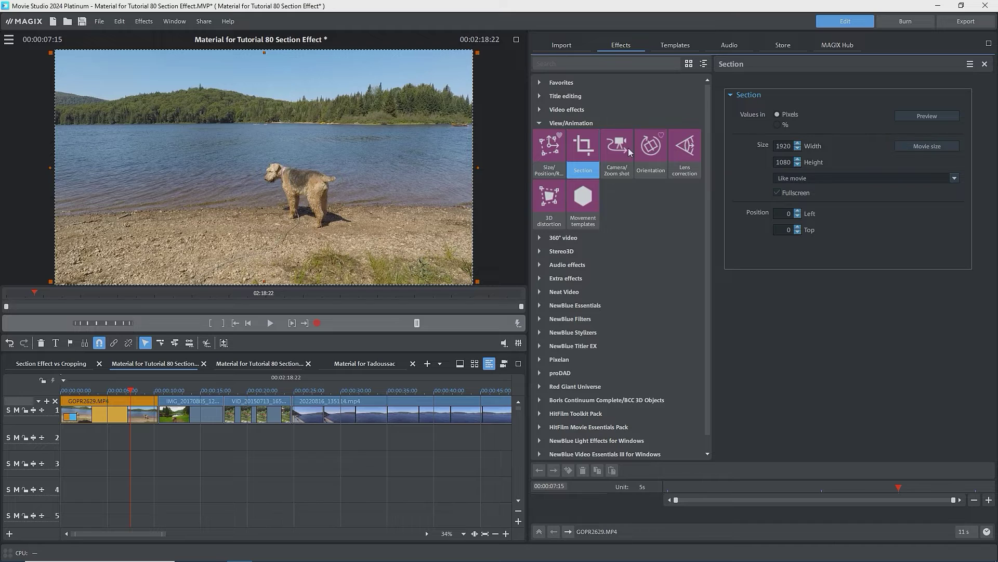
Step: Frame the dog on the shore with a 937×527 section at Left 749, Top 315, checking across the clip
drag(475, 281, 307, 233)
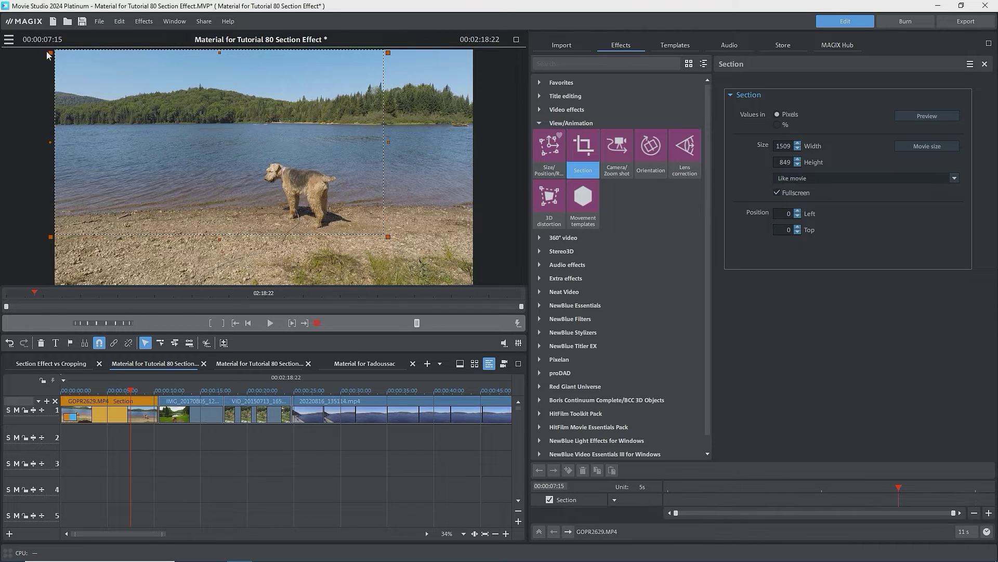
drag(50, 52, 233, 150)
drag(285, 173, 284, 183)
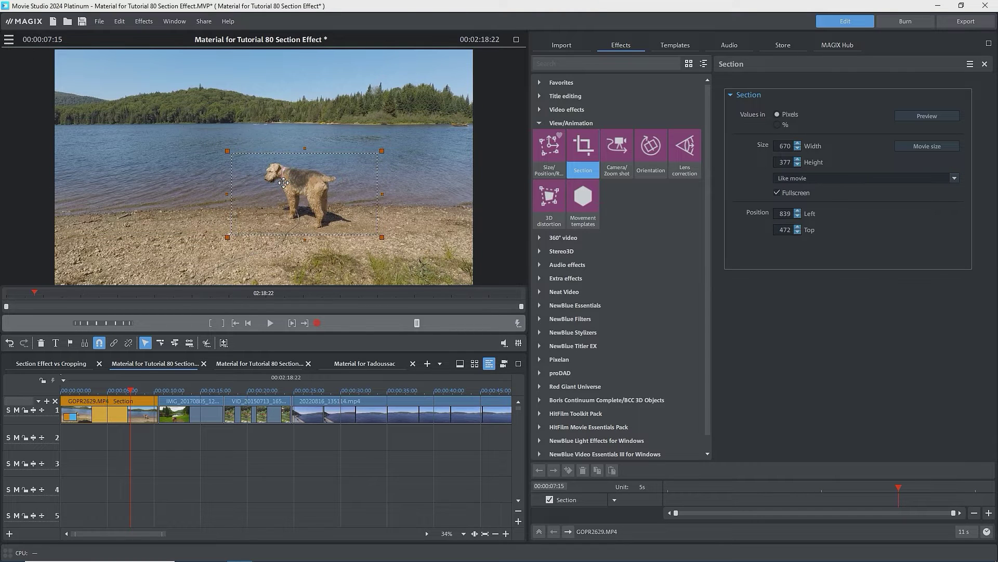
drag(125, 390, 62, 390)
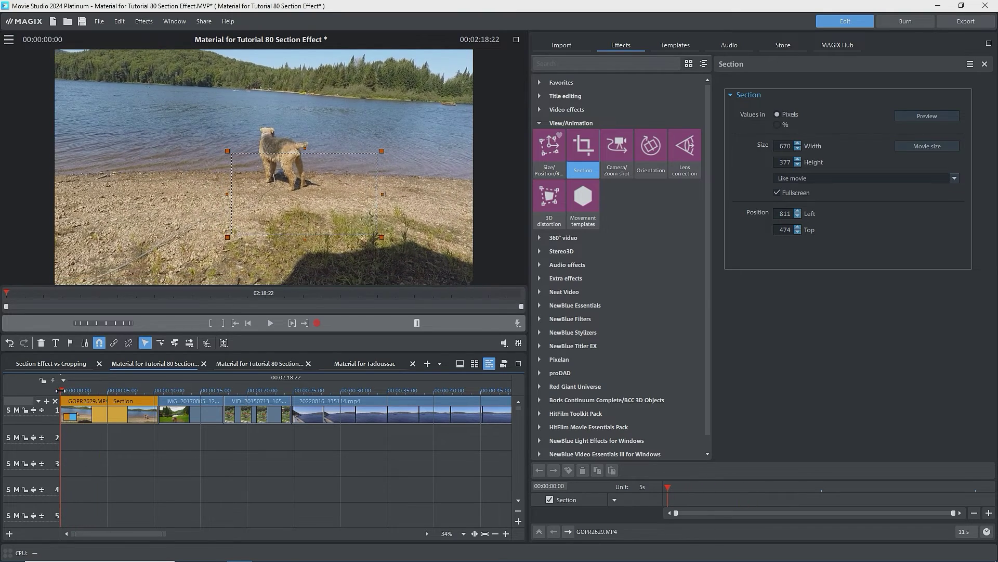
drag(282, 185, 268, 150)
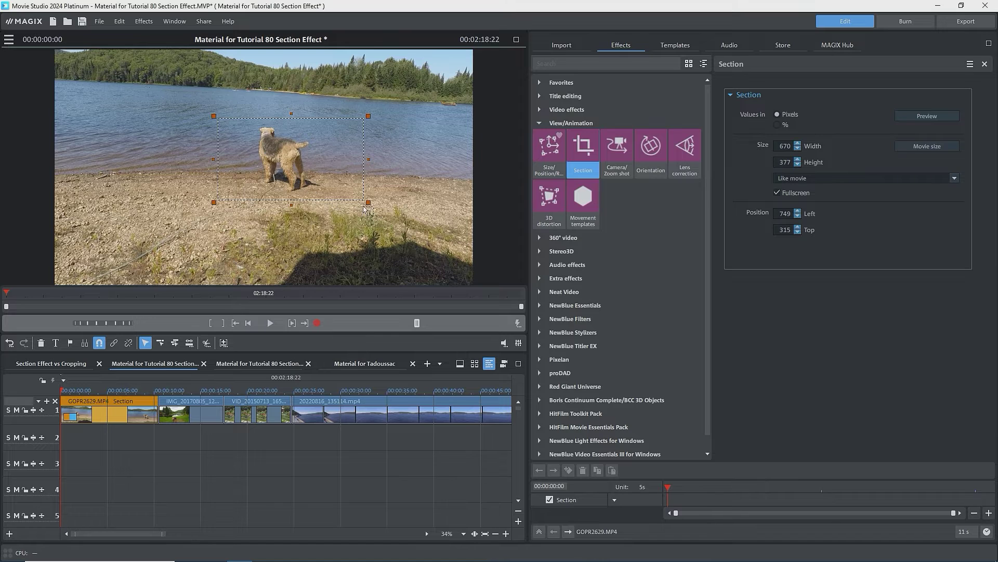
drag(367, 203, 405, 223)
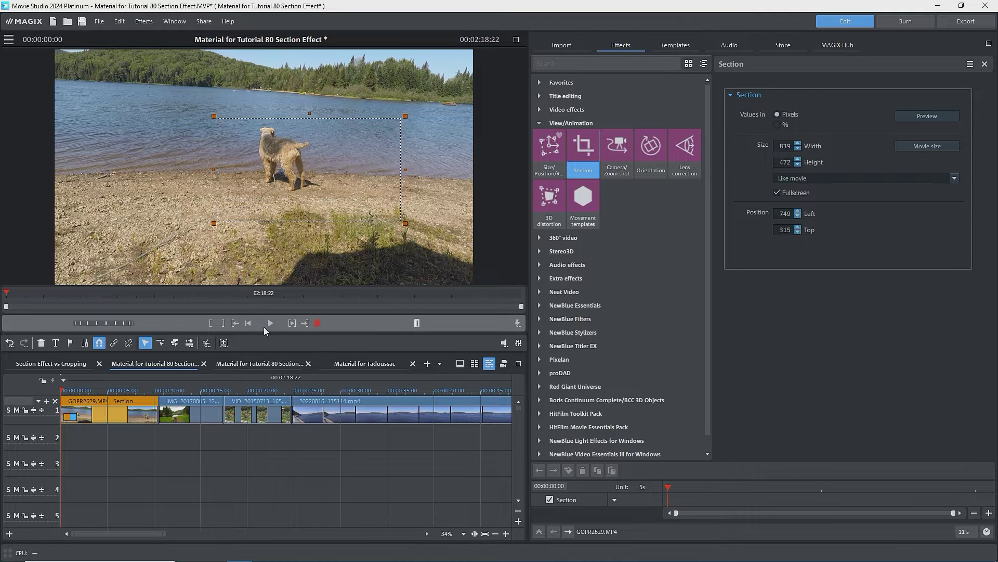
click(104, 390)
drag(102, 389, 149, 396)
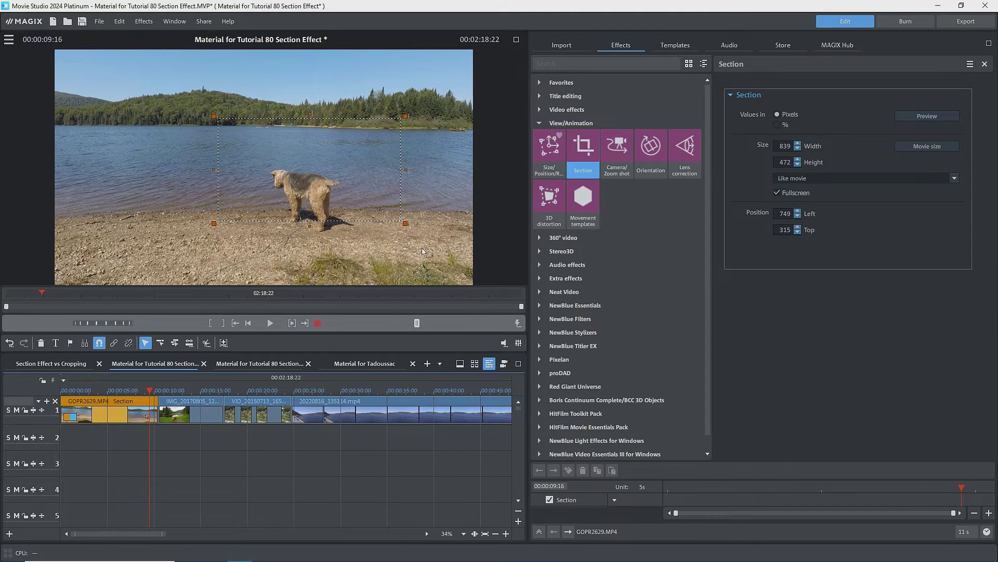
drag(407, 223, 426, 235)
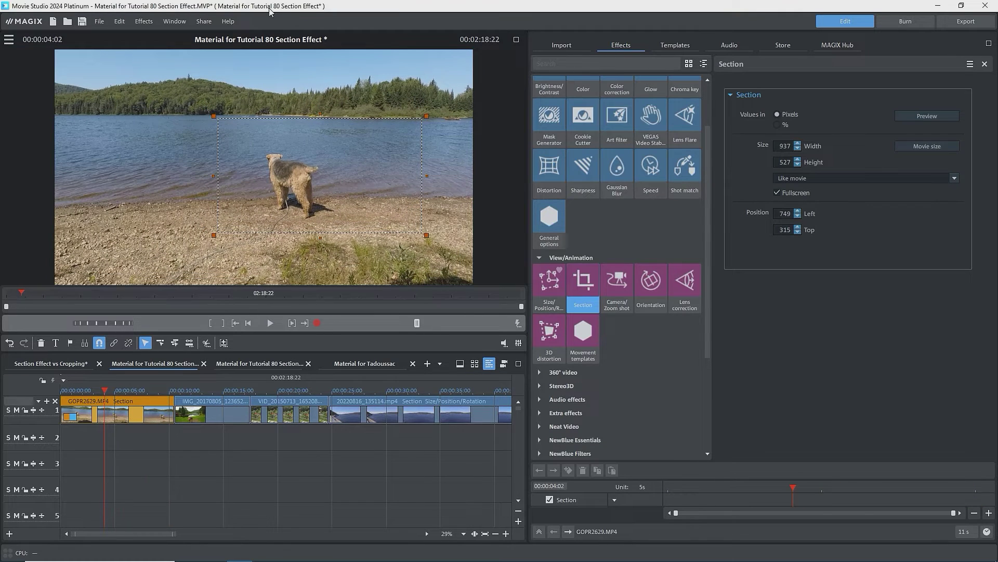
Step: Turn Fullscreen off, preview the 937×527 section, then turn Fullscreen back on
click(776, 192)
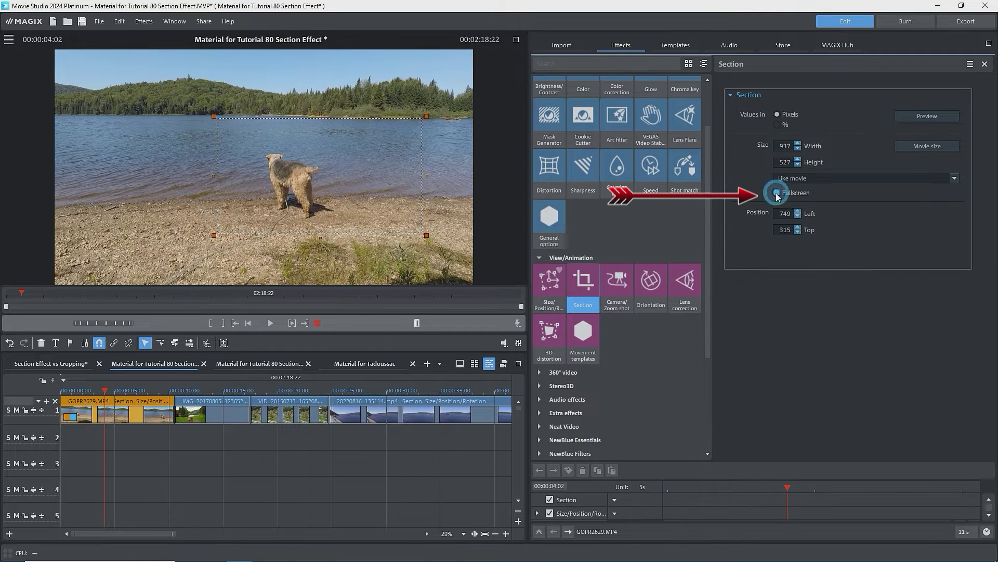
click(918, 114)
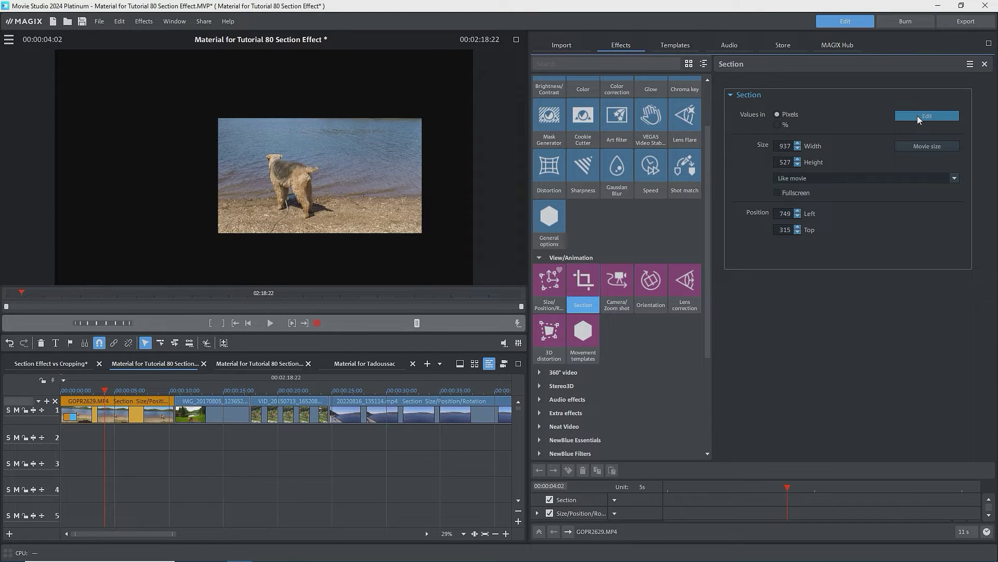
click(777, 192)
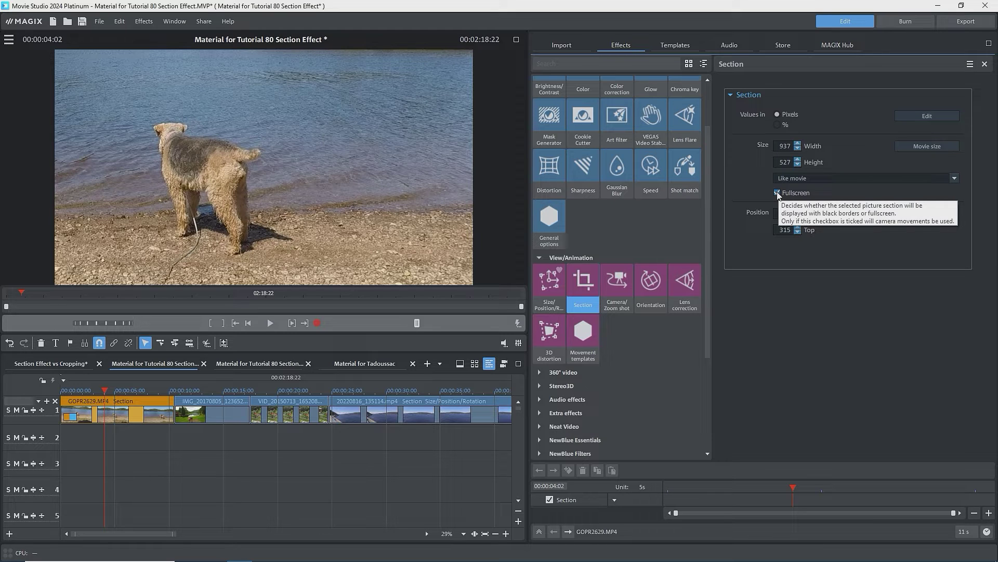
Step: Apply Size/Position/Rotation to the cropped GOPR2629 clip and zoom the preview to 50%
click(550, 282)
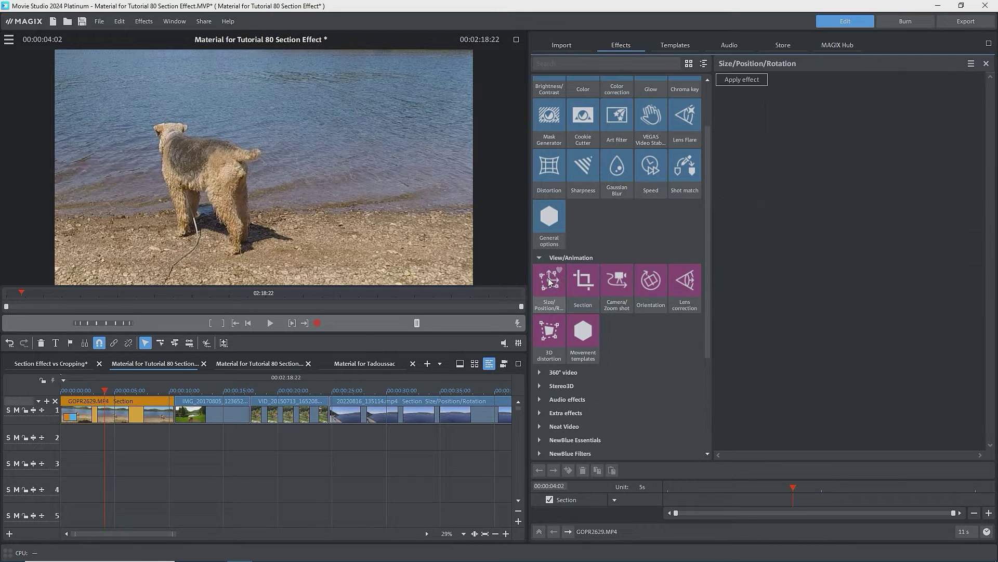
click(743, 80)
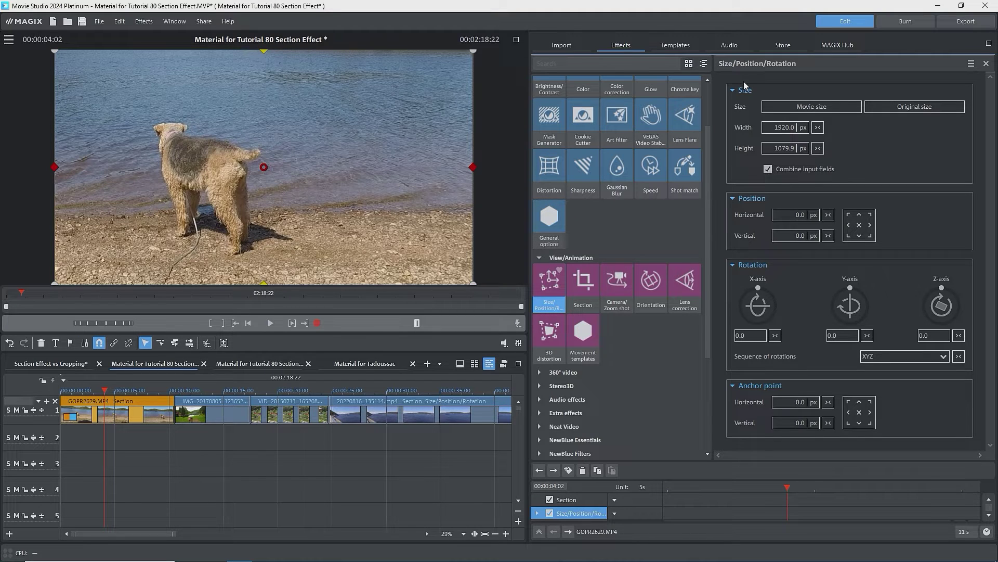
click(9, 40)
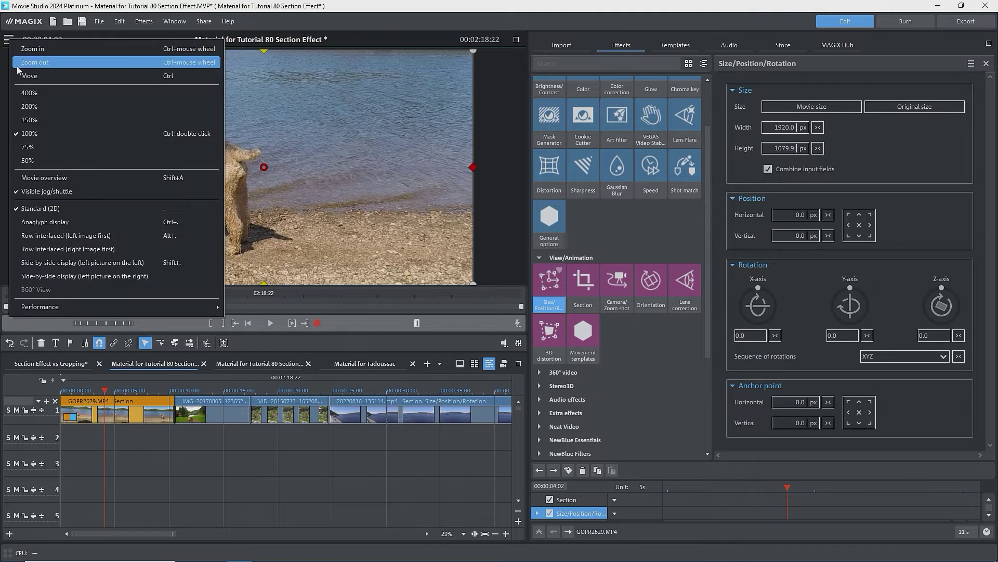
click(22, 161)
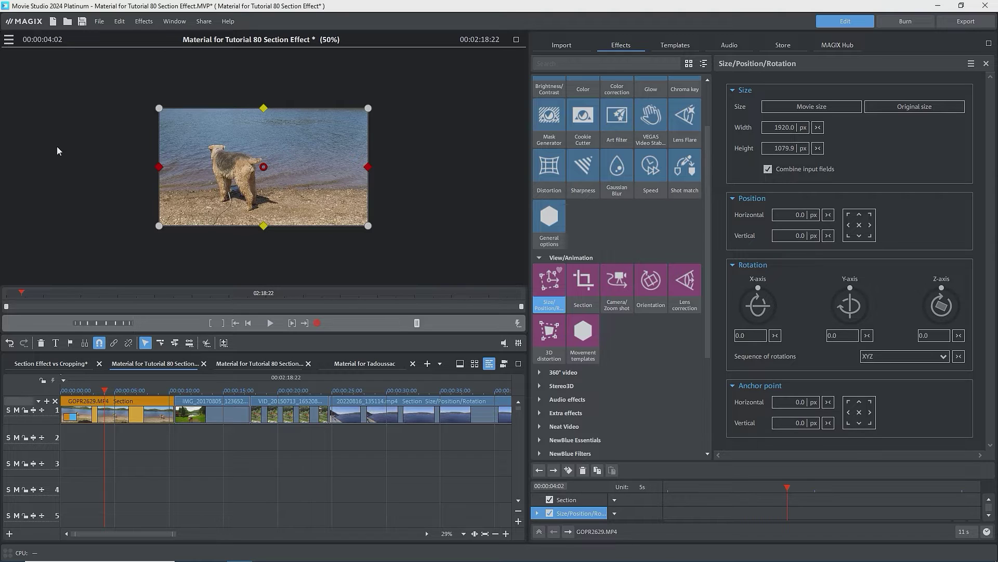
Step: Restore full preview size and shrink the clip to about 961×541 px, moved to -100/-162
click(9, 40)
click(25, 130)
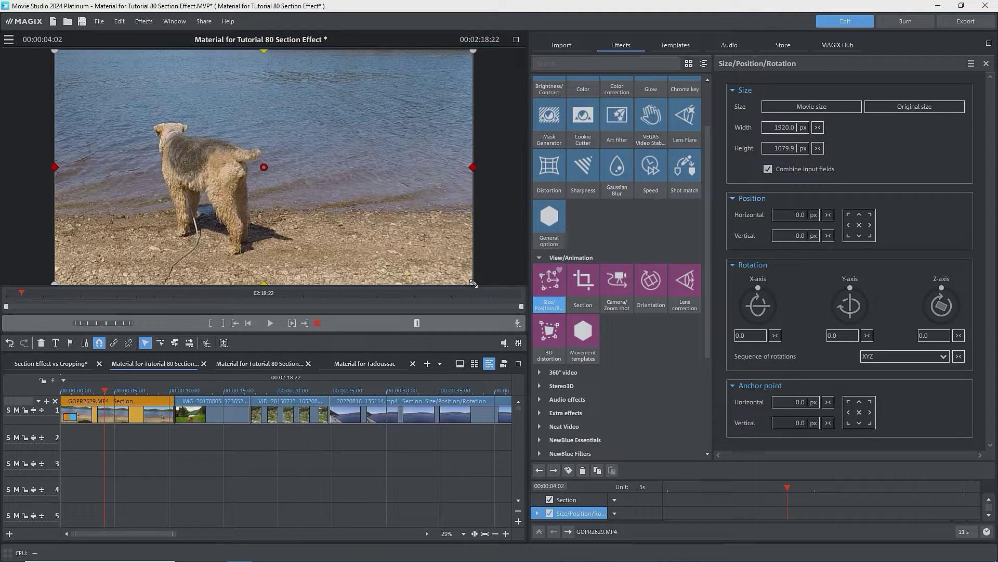
drag(472, 282, 358, 224)
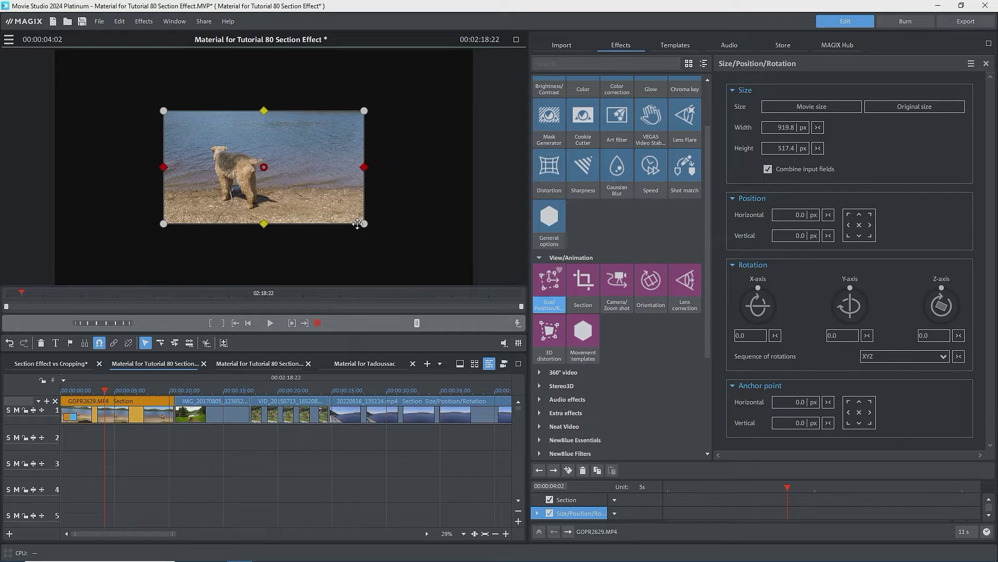
drag(290, 167, 352, 144)
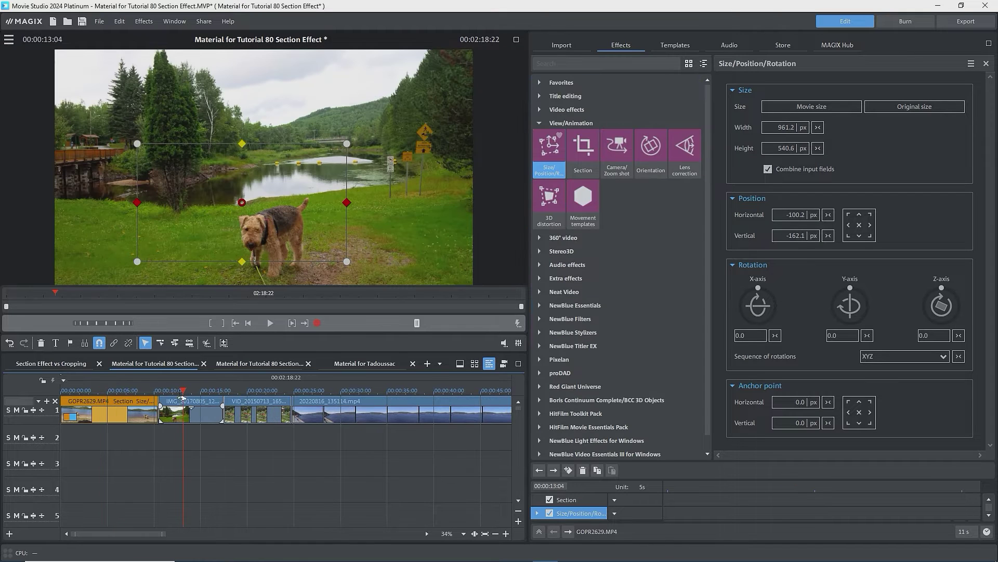
Step: Apply the Section effect to the IMG_20170805_123652.jpg photo clip
click(183, 401)
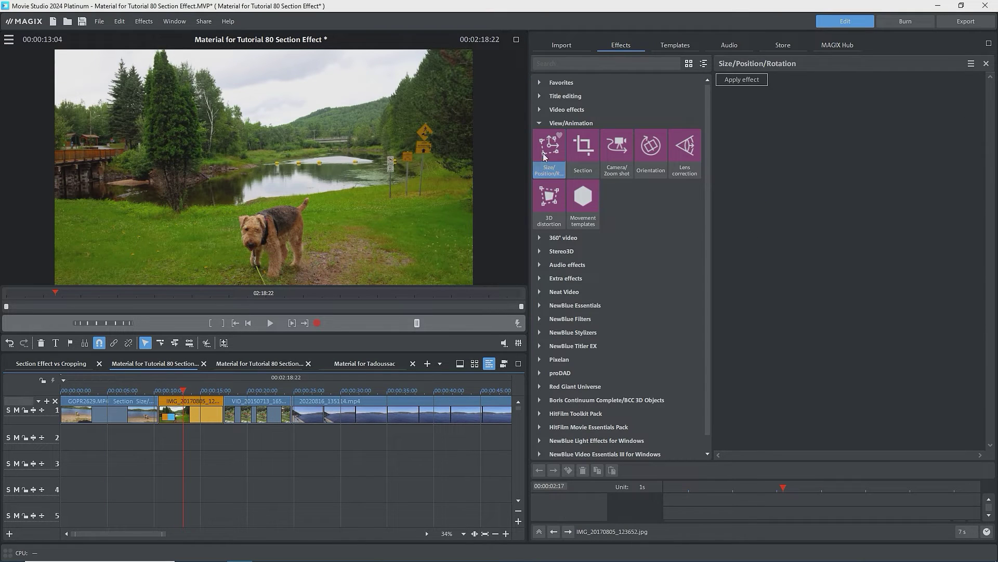
click(587, 146)
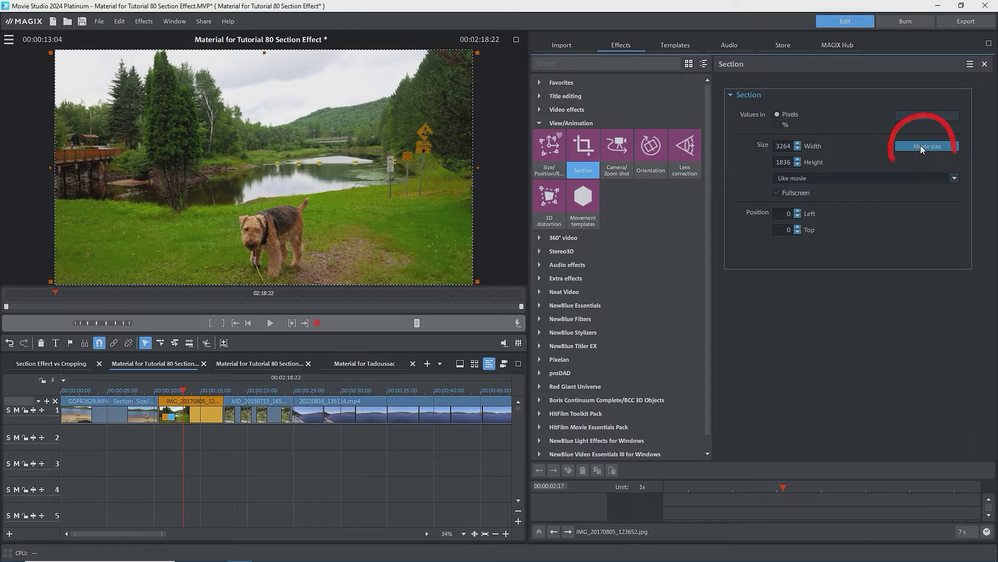
Step: Set the photo's section to movie size: 1920 x 1080 at Left 672, Top 378
click(921, 145)
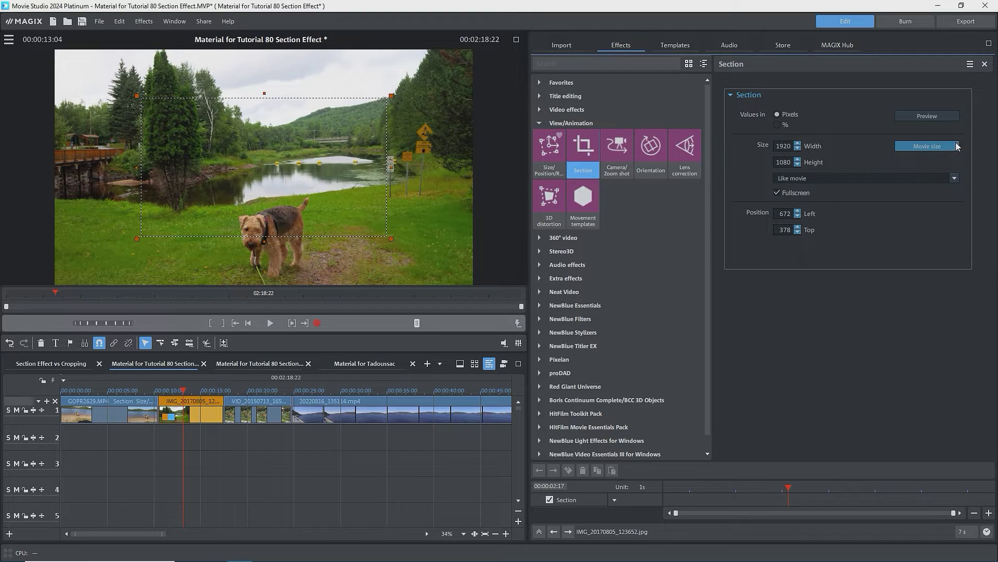
Step: Keep Like movie aspect and shrink the section to 1314 x 739 at Left 1950, Top 1097
click(954, 179)
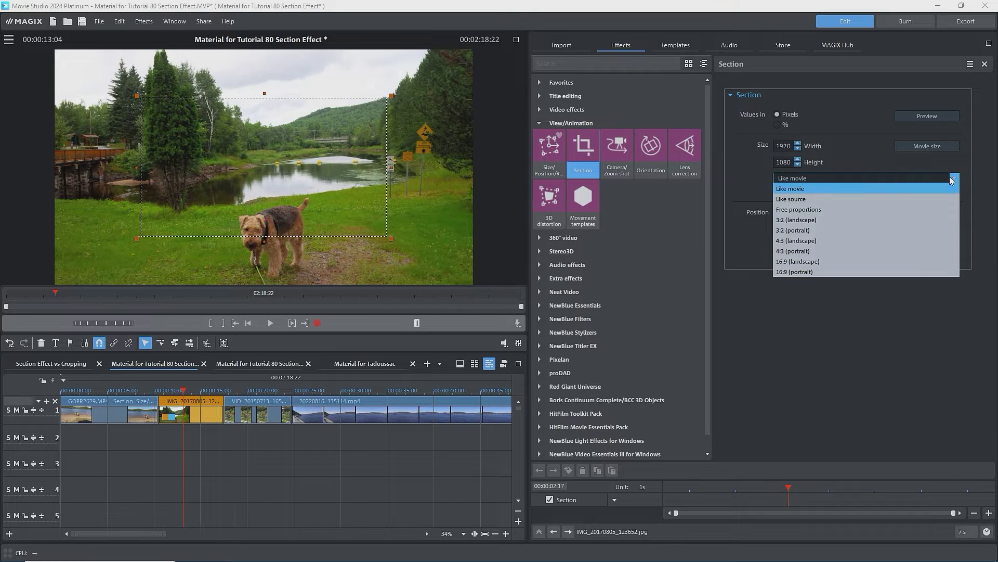
click(790, 188)
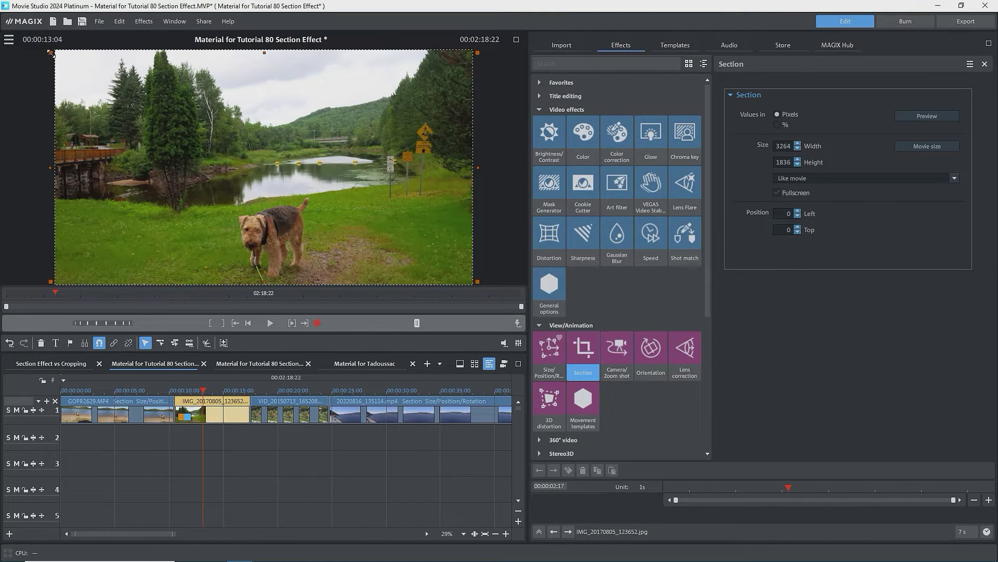
drag(49, 53, 300, 213)
Step: Refine the section to 1244 x 700 at Left 1010, Top 1104 around the dog and preview it
drag(388, 235, 368, 232)
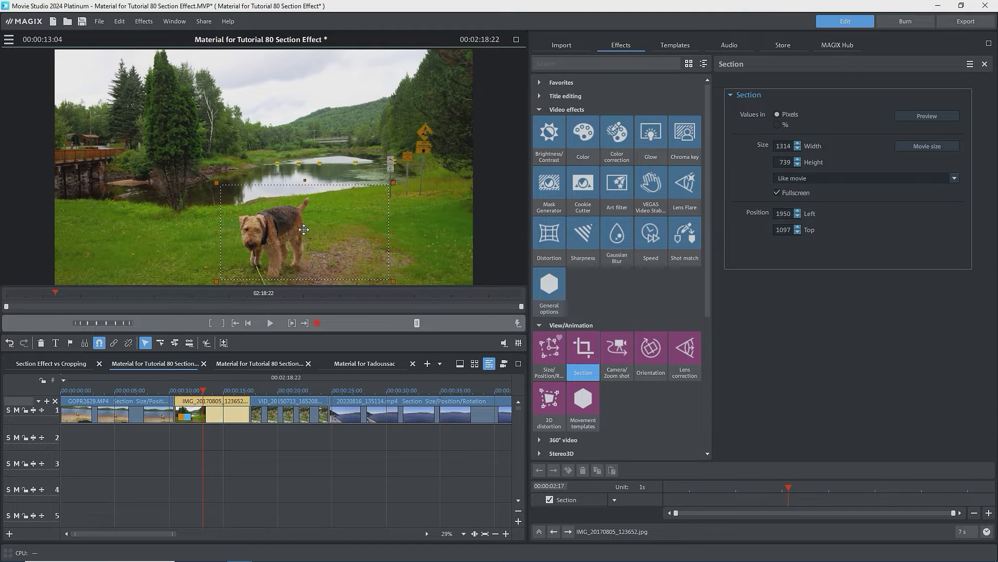
drag(304, 229, 268, 233)
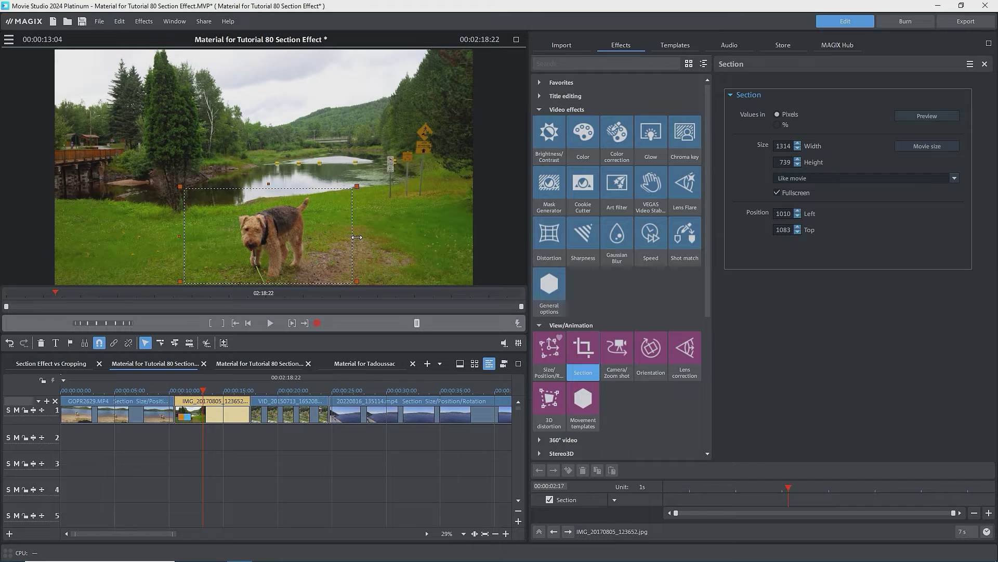
drag(357, 237, 348, 236)
drag(355, 236, 348, 237)
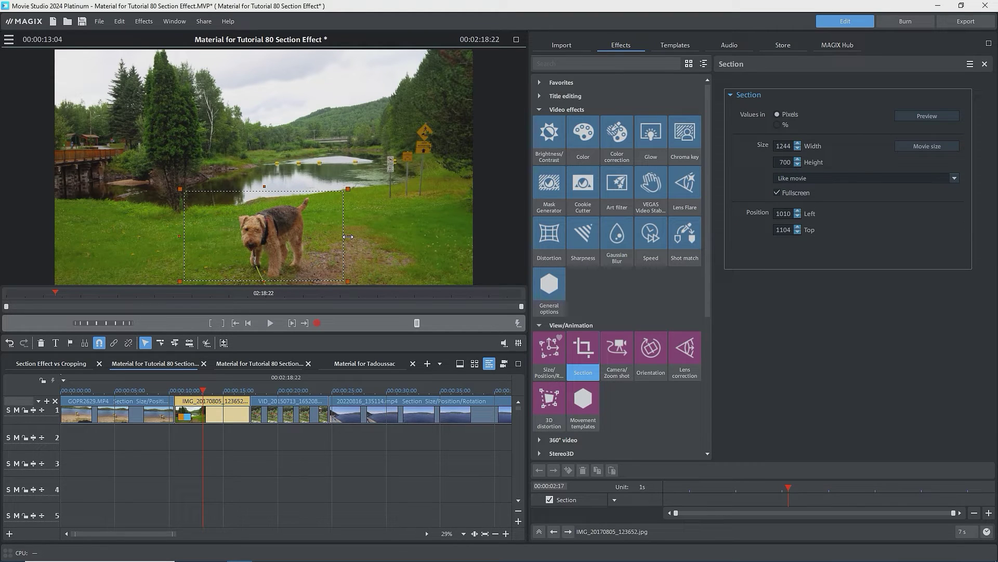
click(918, 118)
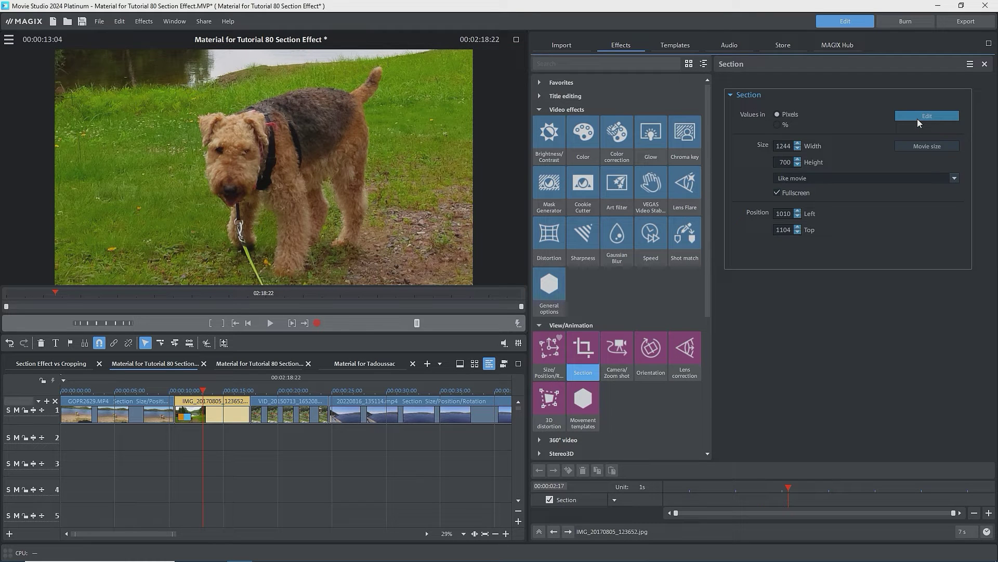
Step: Turn off Fullscreen and preview the 1244 x 700 section small on black
click(918, 119)
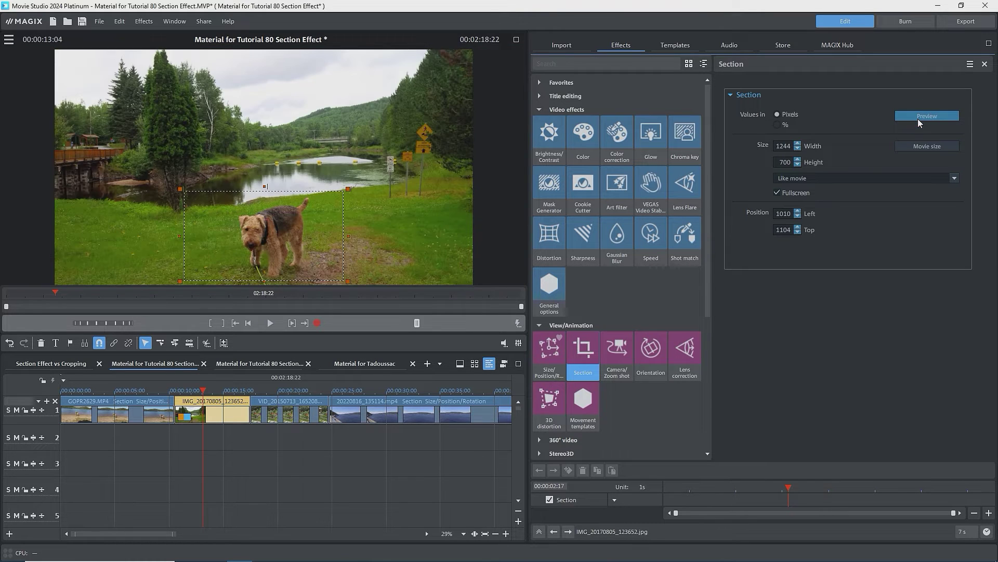
click(777, 192)
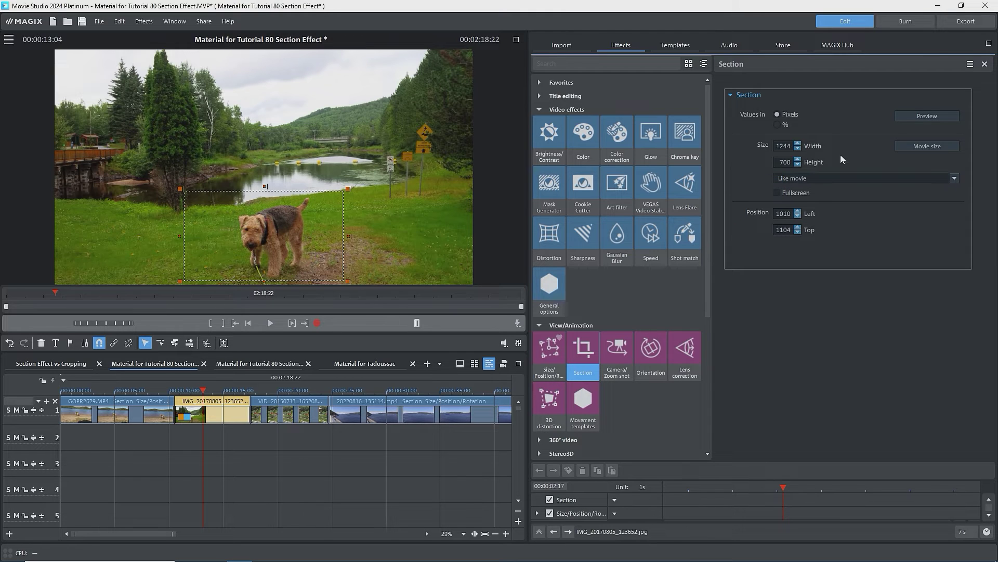
click(922, 117)
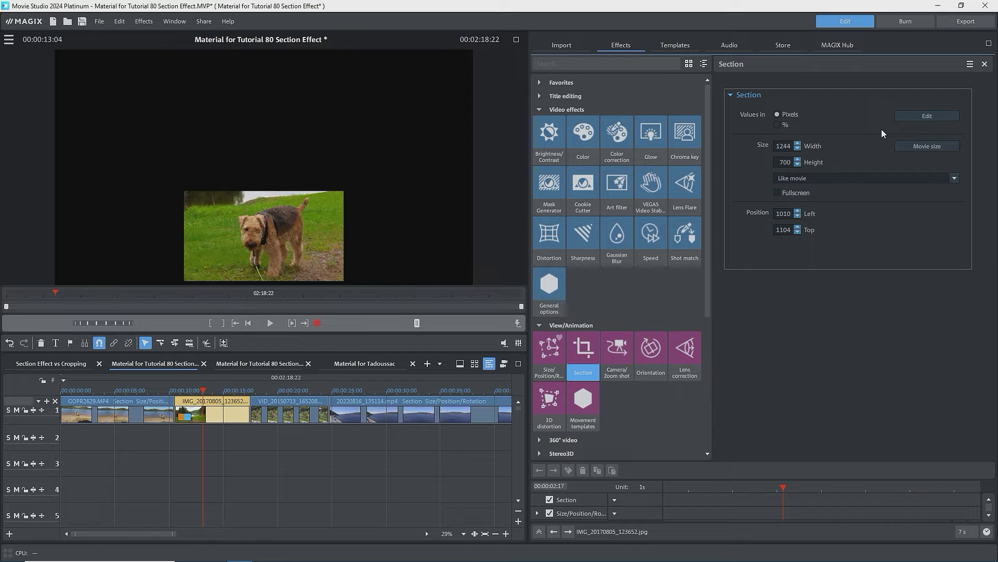
Step: Add Size/Position/Rotation and size the dog picture to 784.7 x 441.7 px at -23.9/52.2, unrotated
click(549, 354)
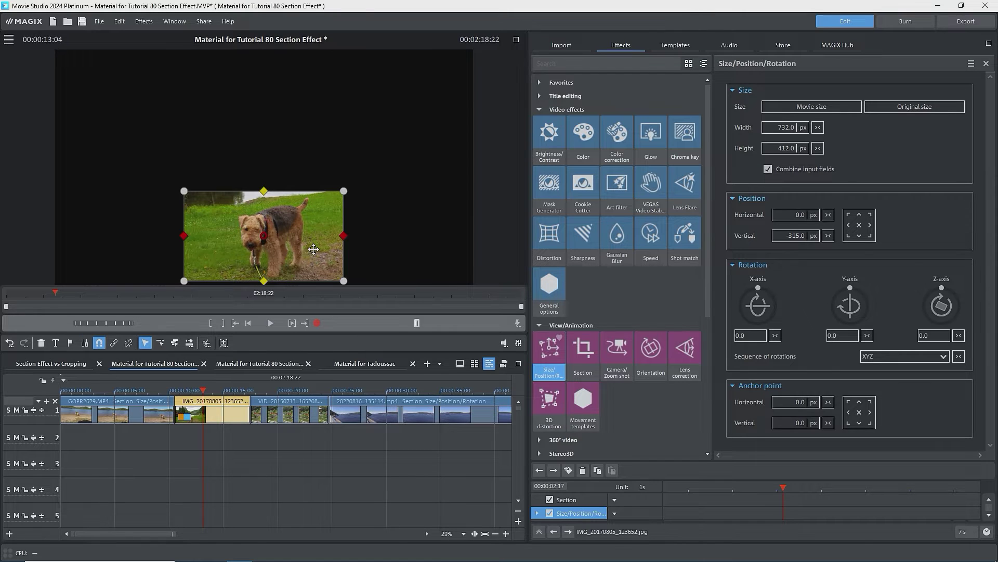
drag(314, 248, 342, 204)
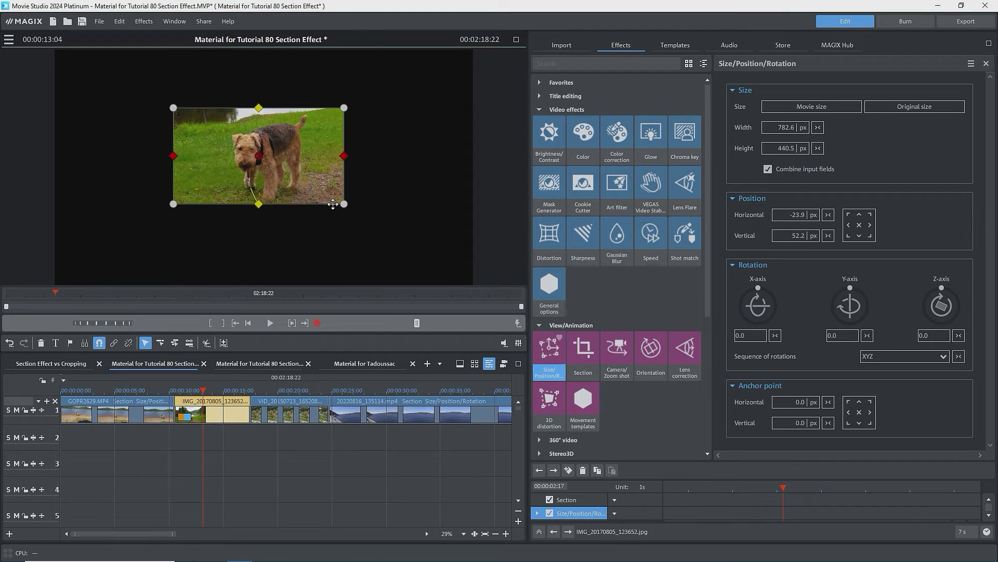
drag(942, 288, 950, 292)
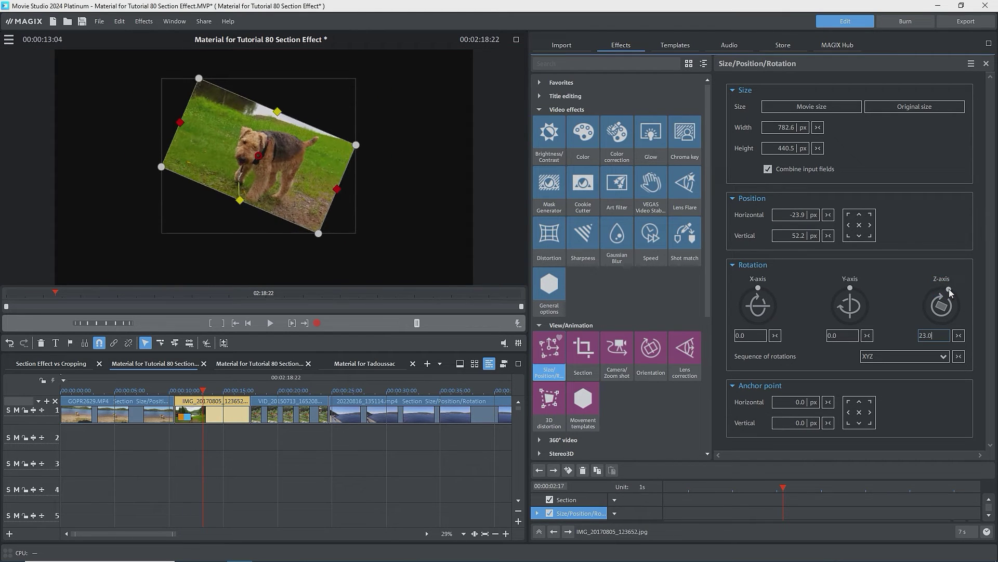
click(959, 334)
mouse_move(343, 200)
mouse_down()
mouse_move(412, 245)
mouse_move(344, 205)
mouse_up()
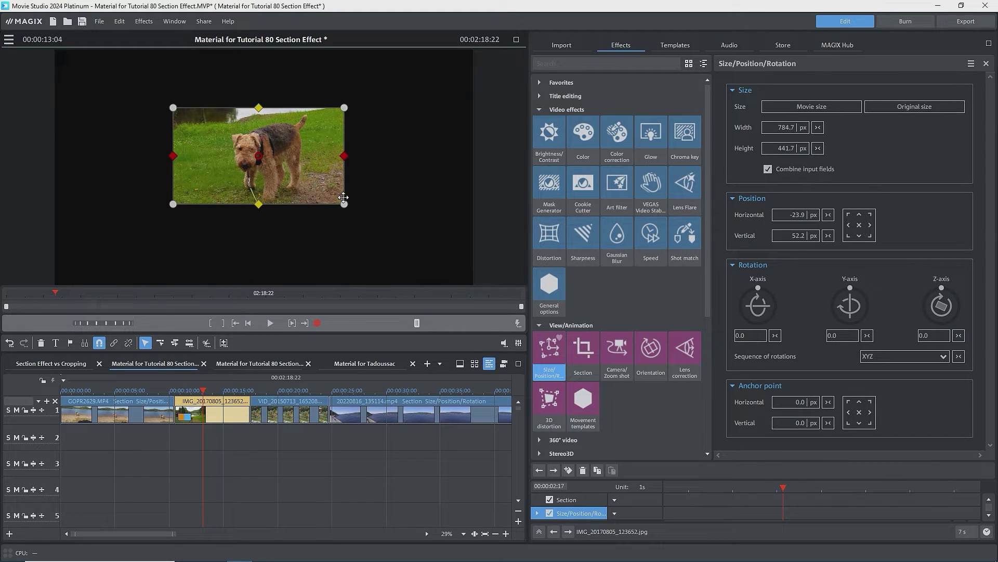
Step: Remove Size/Position/Rotation and switch the photo's section to Free proportions
click(987, 63)
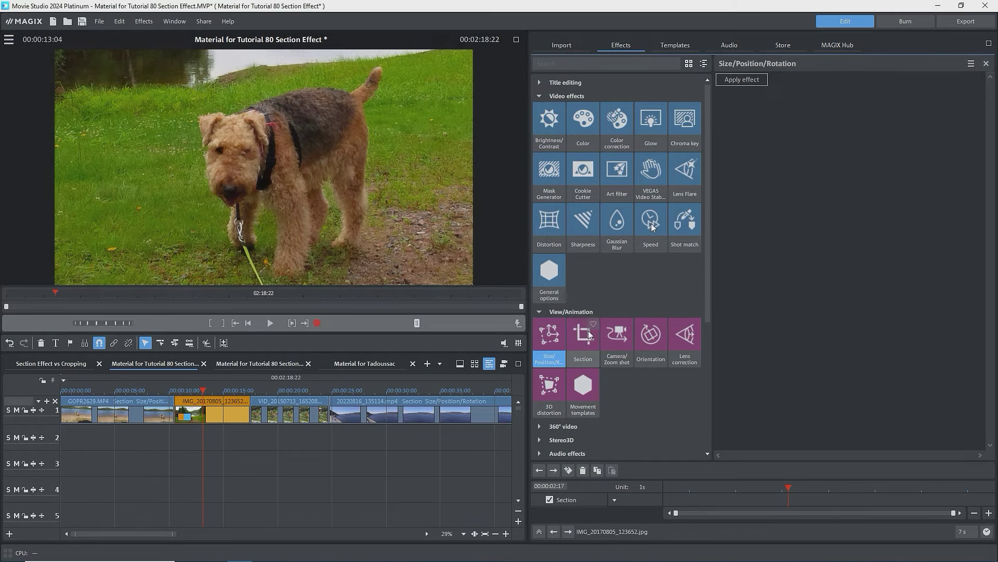
click(586, 335)
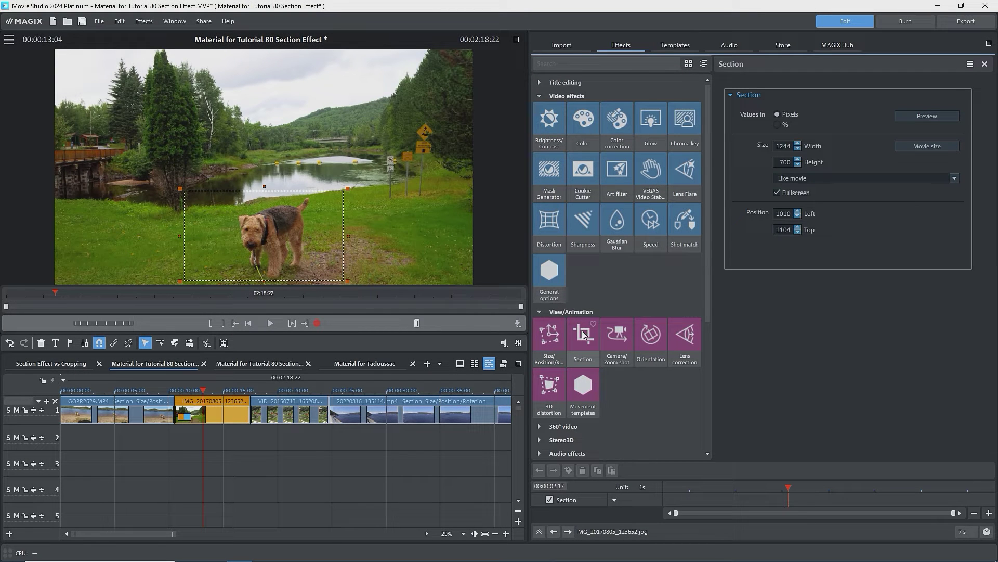
click(954, 178)
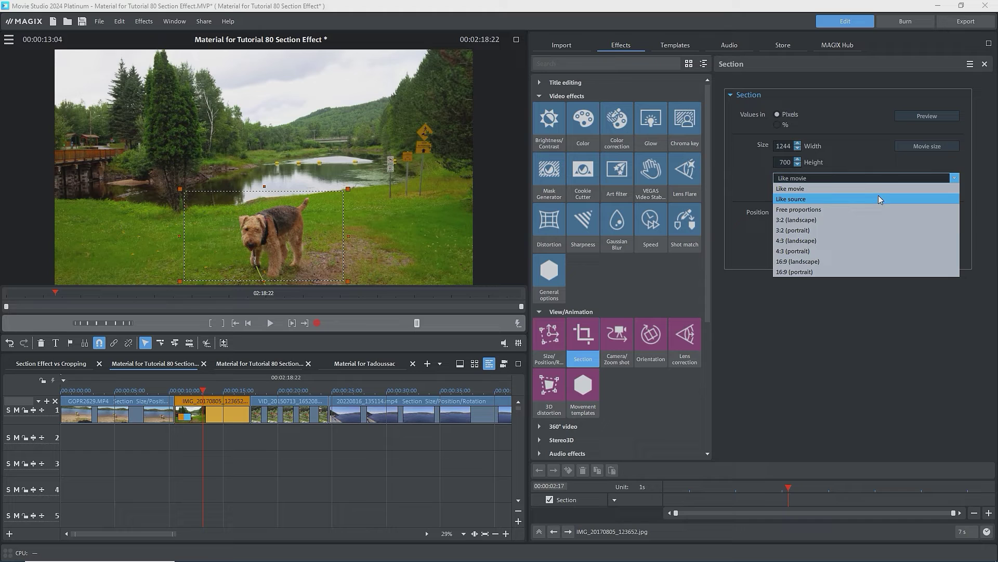
click(829, 211)
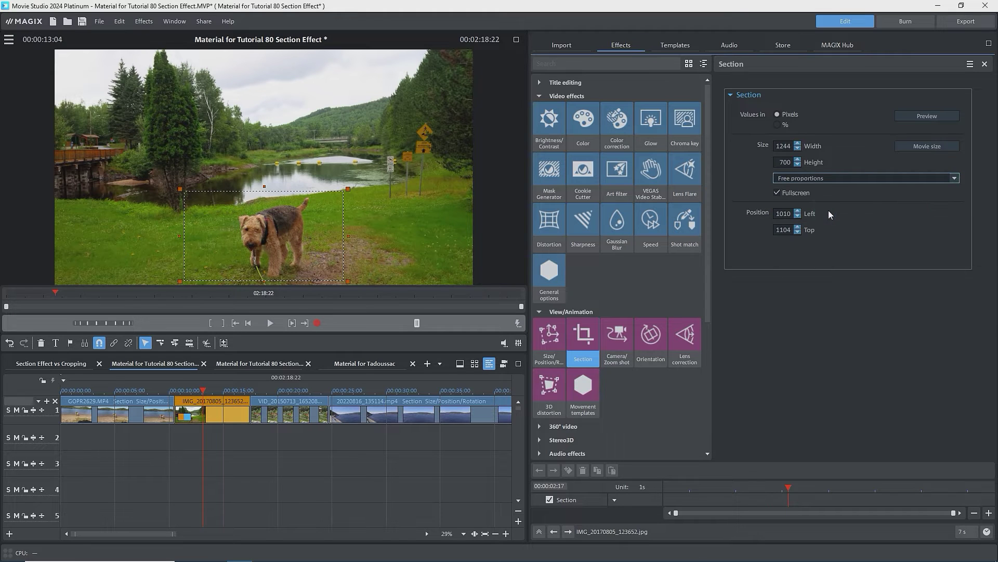
Step: Narrow the crop to 737 x 700 and preview it with Fullscreen back on
drag(180, 237, 222, 236)
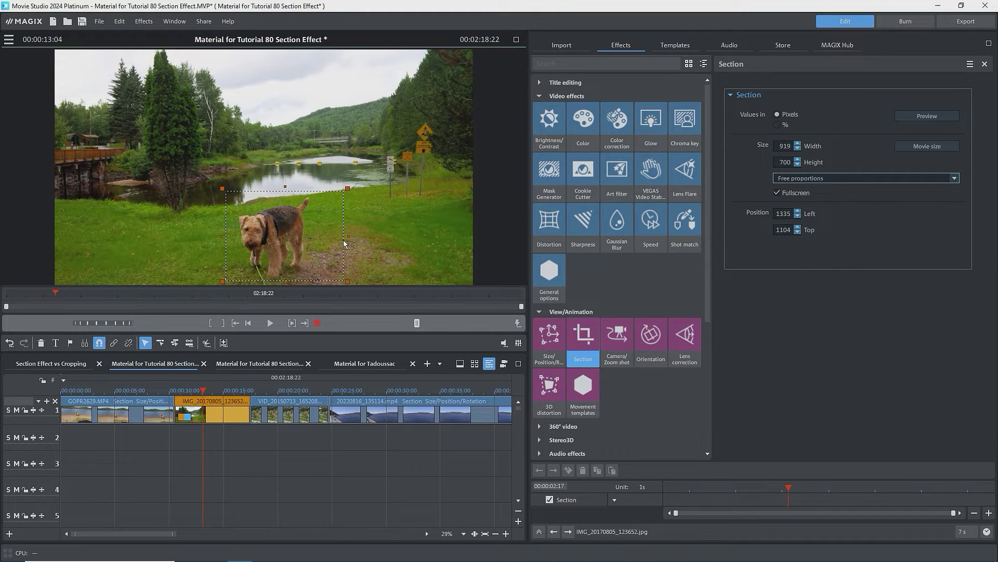
drag(328, 235, 326, 234)
click(778, 193)
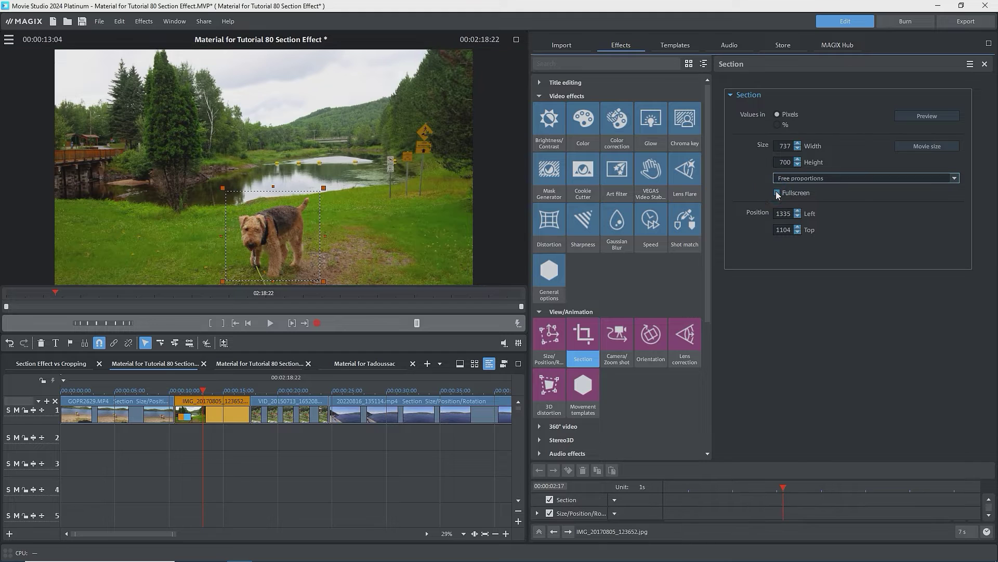
click(916, 117)
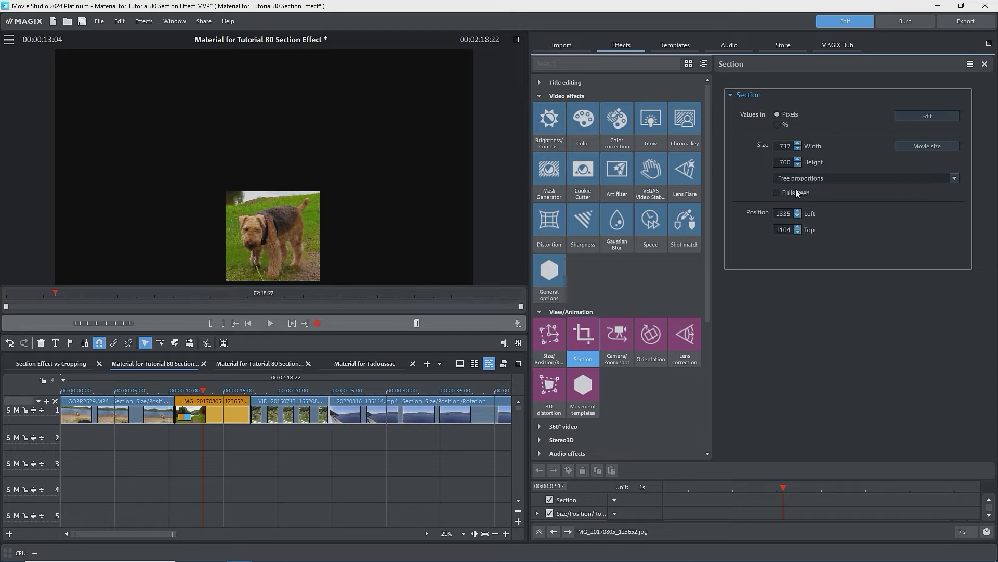
click(778, 193)
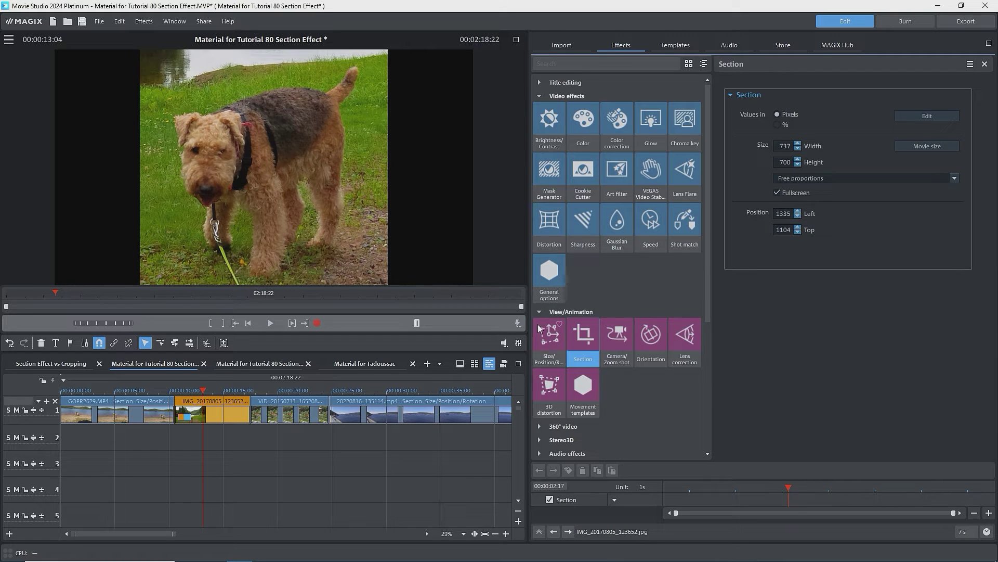
Step: Apply Size/Position/Rotation, shrinking the dog clip to about 567 px wide and shifting it up-right
click(549, 338)
click(754, 81)
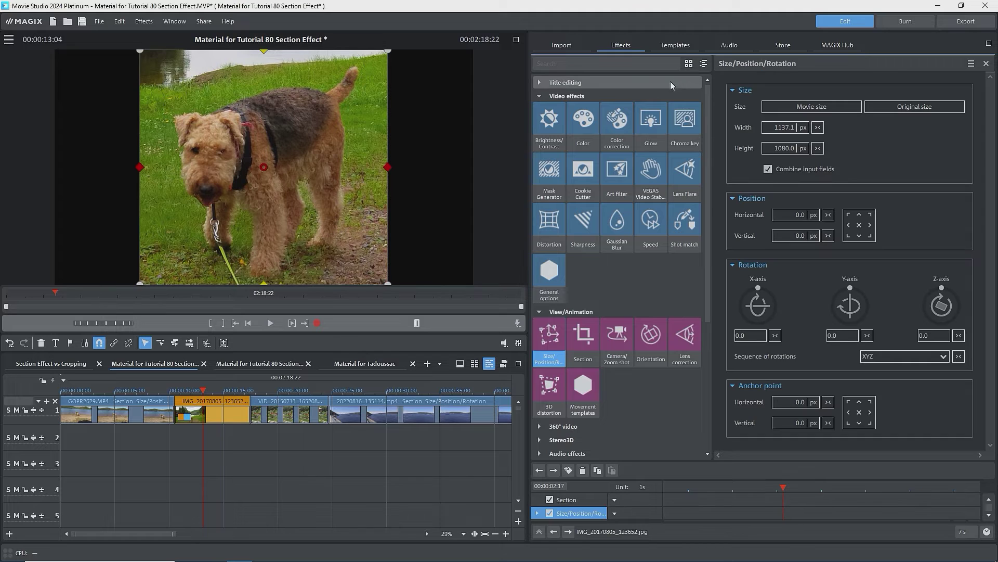
drag(386, 282, 325, 224)
drag(293, 161, 319, 148)
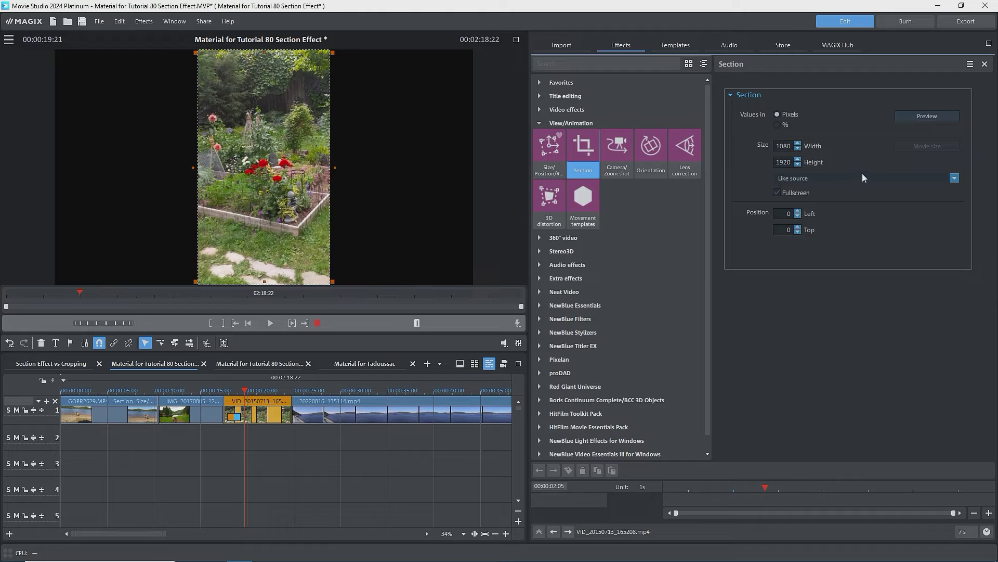
Step: Crop the garden clip to a Like movie 1080 x 608 band at Left 0, Top 615 and preview it
click(955, 178)
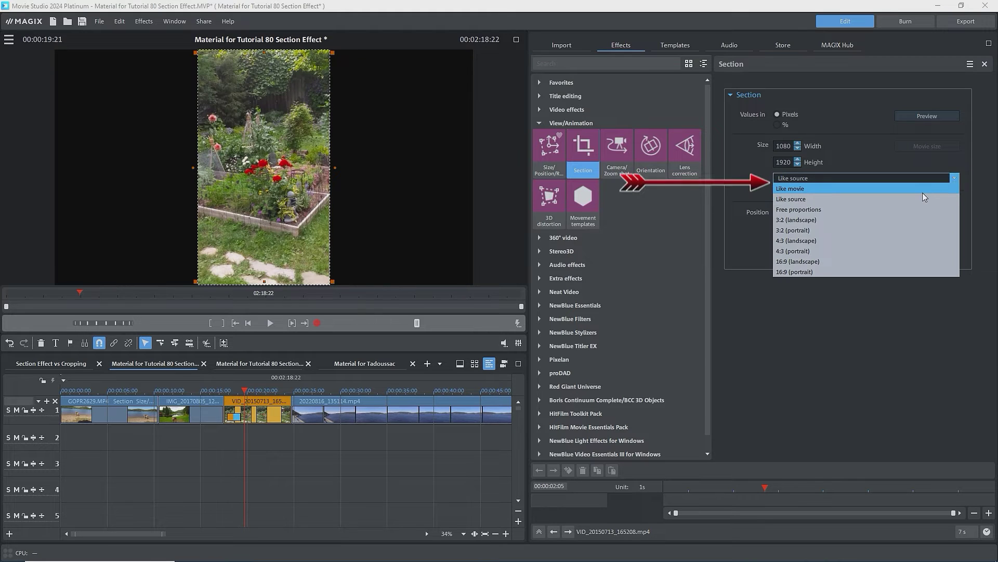
click(918, 190)
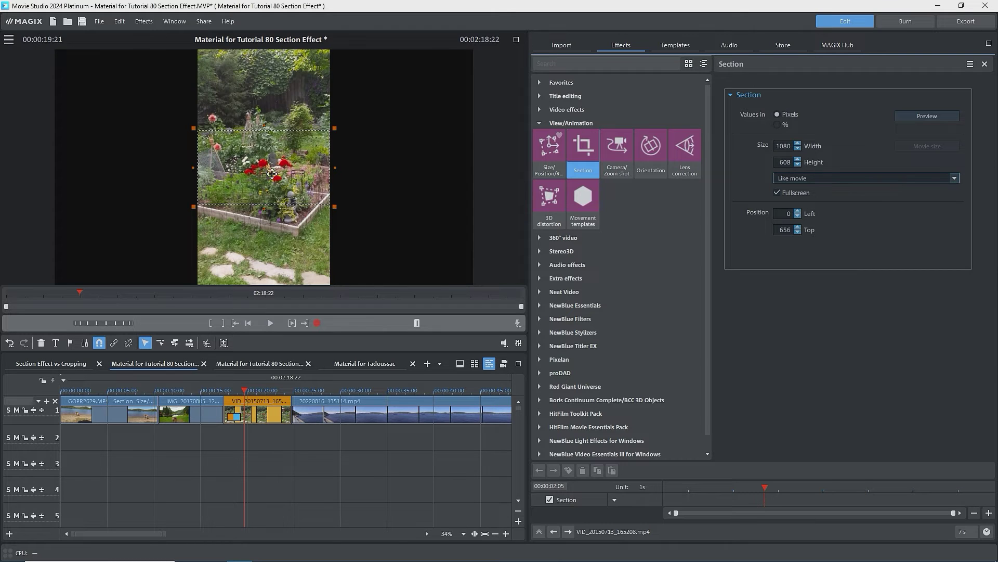
drag(266, 172, 215, 253)
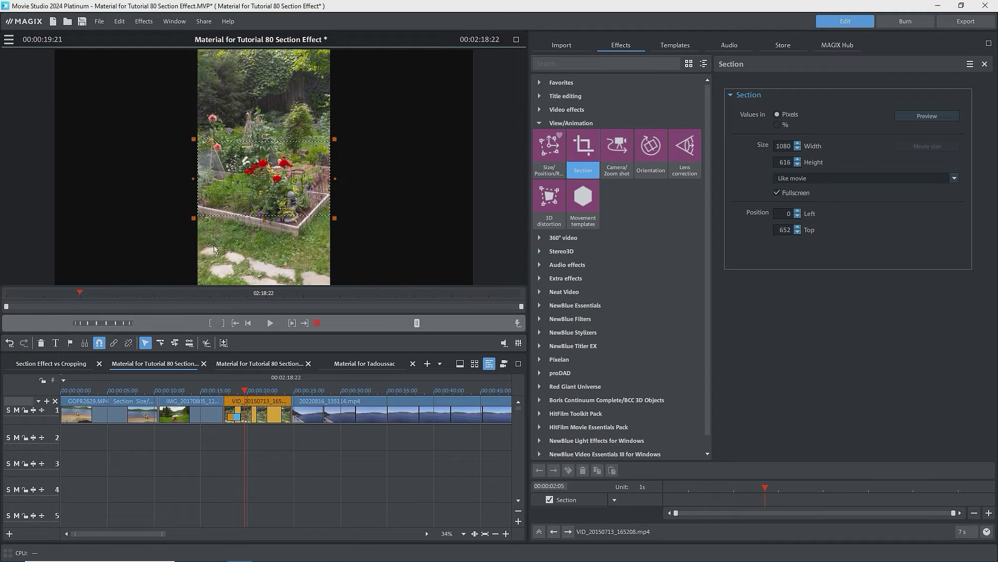
click(927, 116)
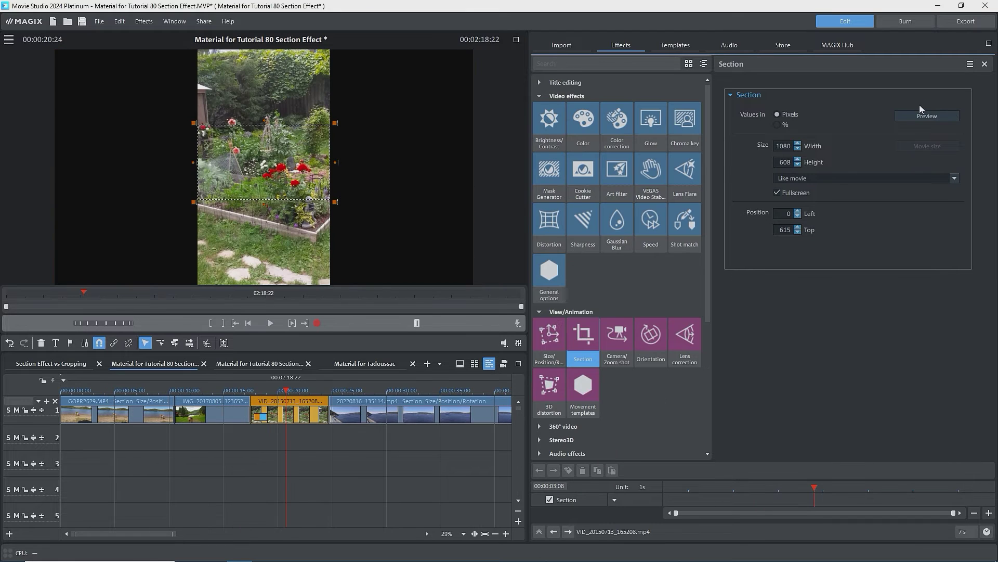
Step: Apply Size/Position/Rotation to the garden clip with a width of 1920 px
click(549, 338)
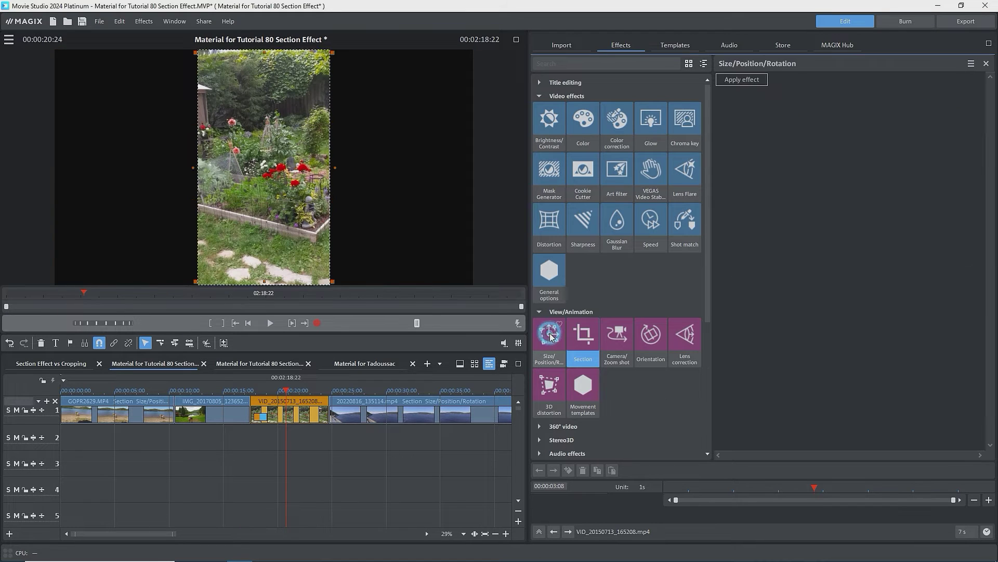
click(728, 80)
double_click(771, 125)
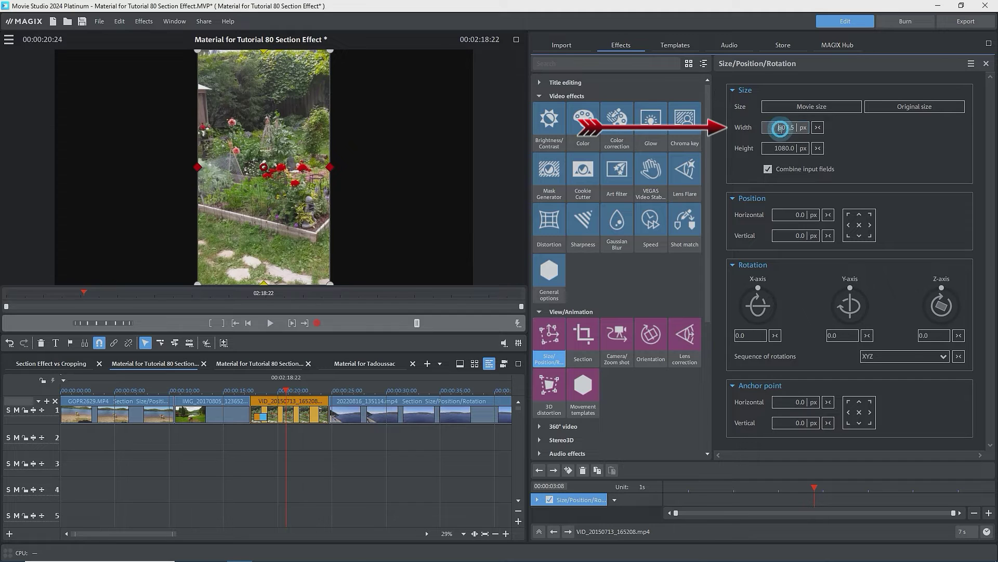
text(1920)
key(Return)
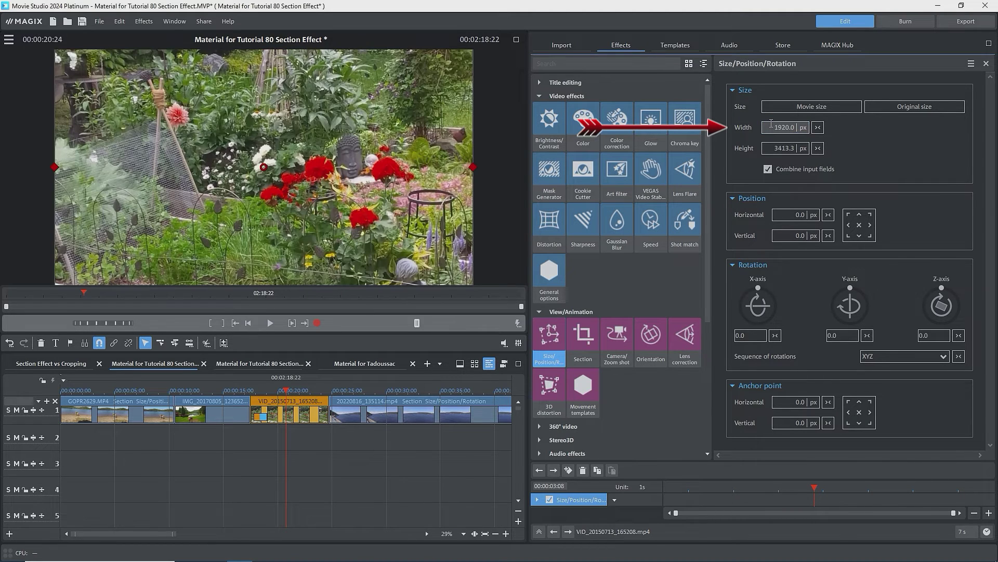
Step: Shift the picture vertically in percent, then remove the Size/Position/Rotation effect
click(814, 235)
drag(791, 237, 775, 199)
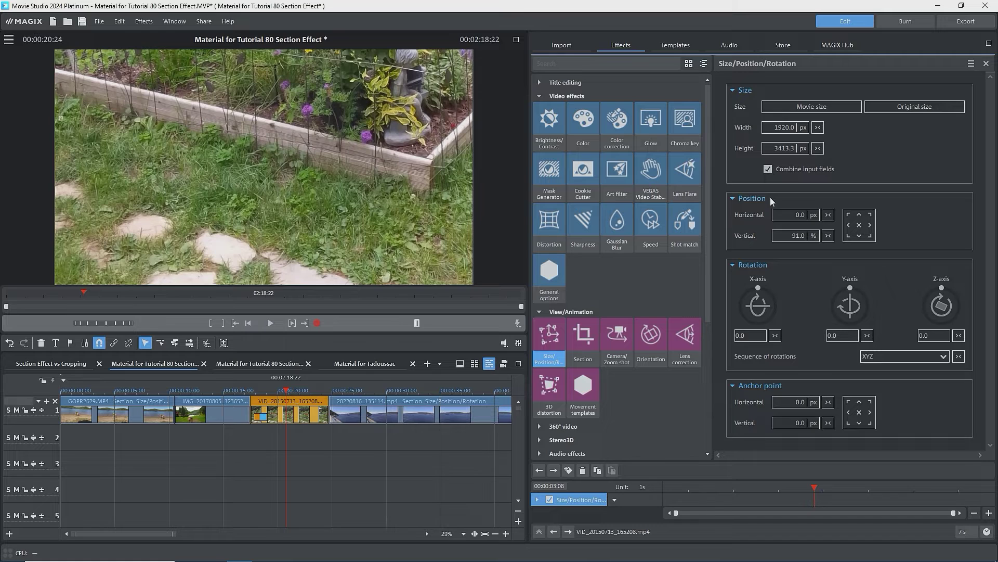
click(986, 63)
Step: Apply a Section crop to the garden clip, matched to the movie's proportions
click(587, 349)
click(954, 178)
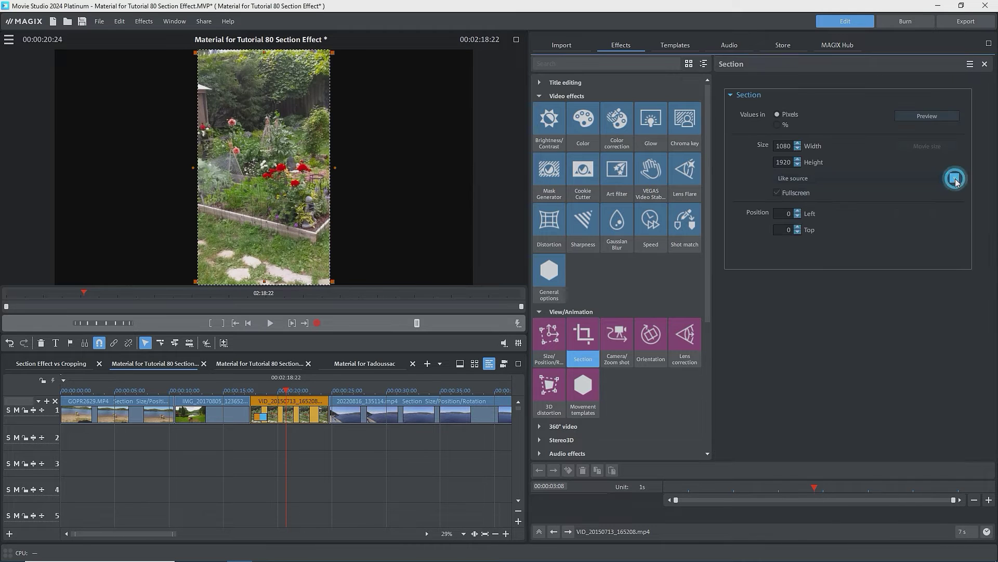
click(890, 189)
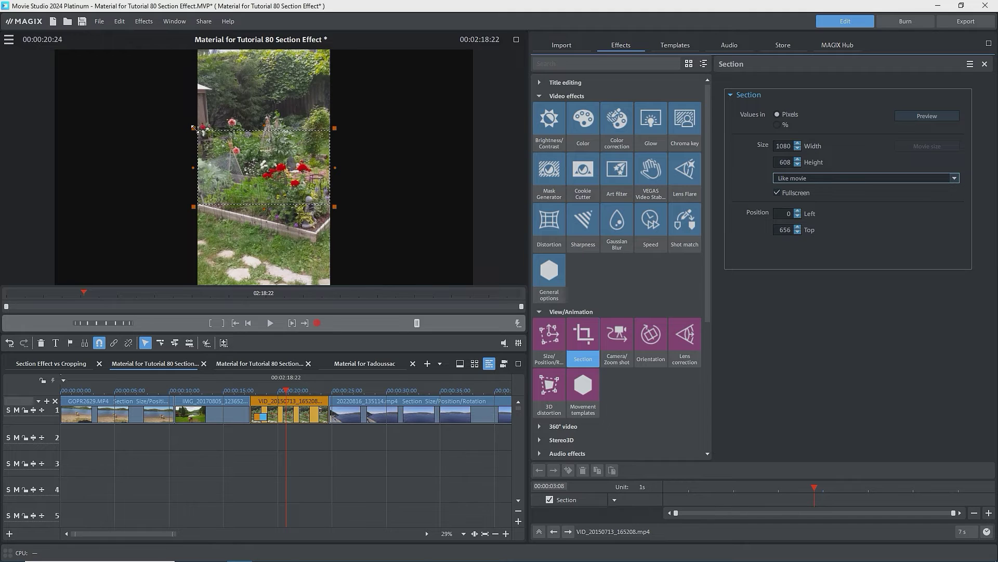
Step: Shrink the crop to a 635 × 357 flower area, turn off fullscreen and preview it
drag(194, 127, 248, 159)
drag(274, 171, 273, 193)
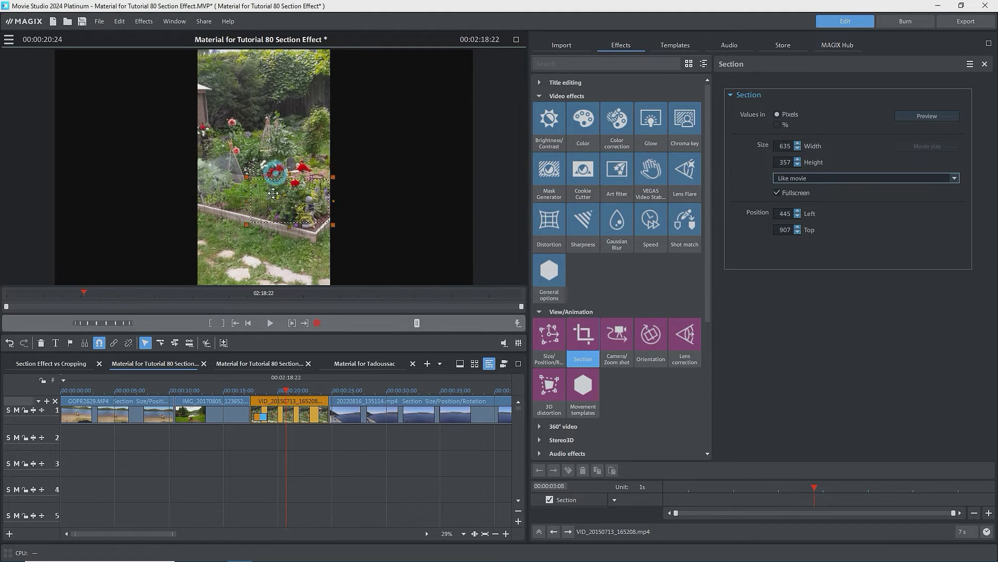
click(777, 192)
click(920, 116)
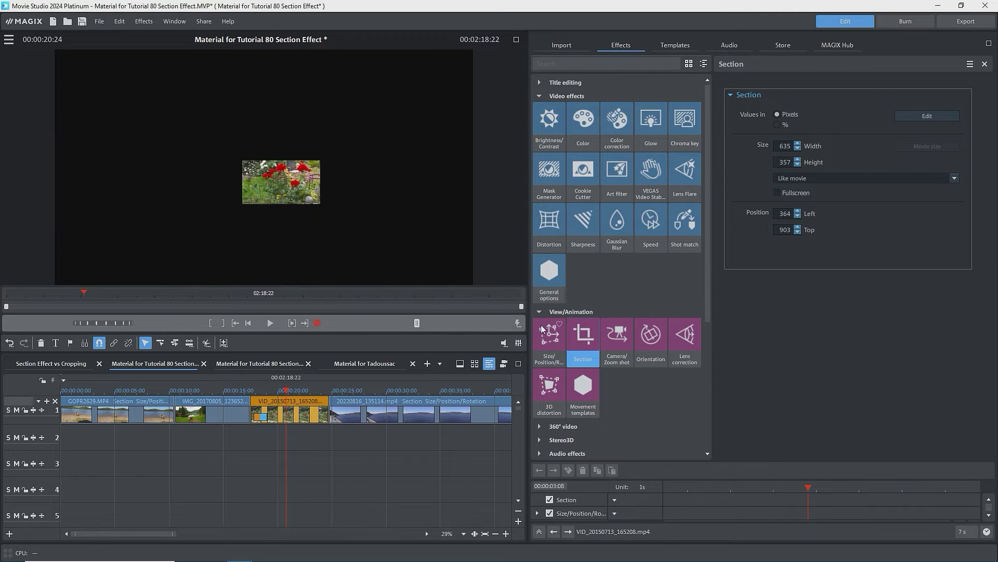
click(549, 340)
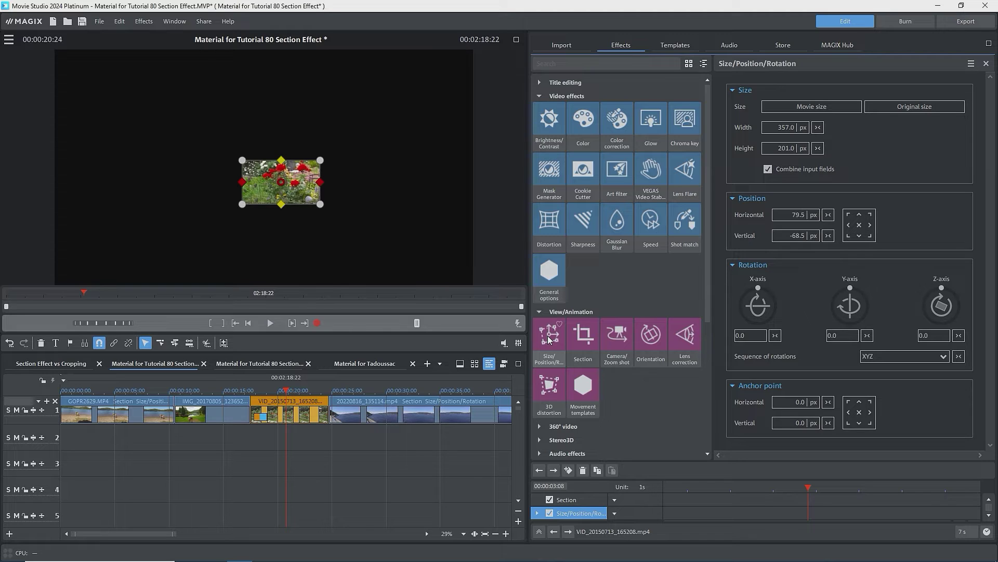
Step: Scale the cropped garden clip up to about 1887 px wide so it fills the frame, then close Size/Position/Rotation
click(548, 339)
drag(320, 203, 382, 257)
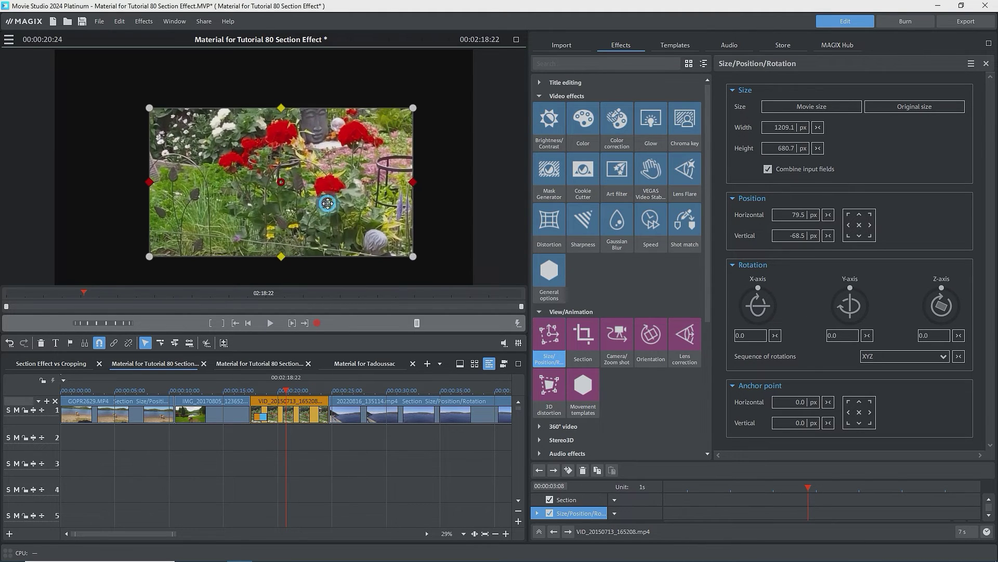
drag(328, 204, 285, 154)
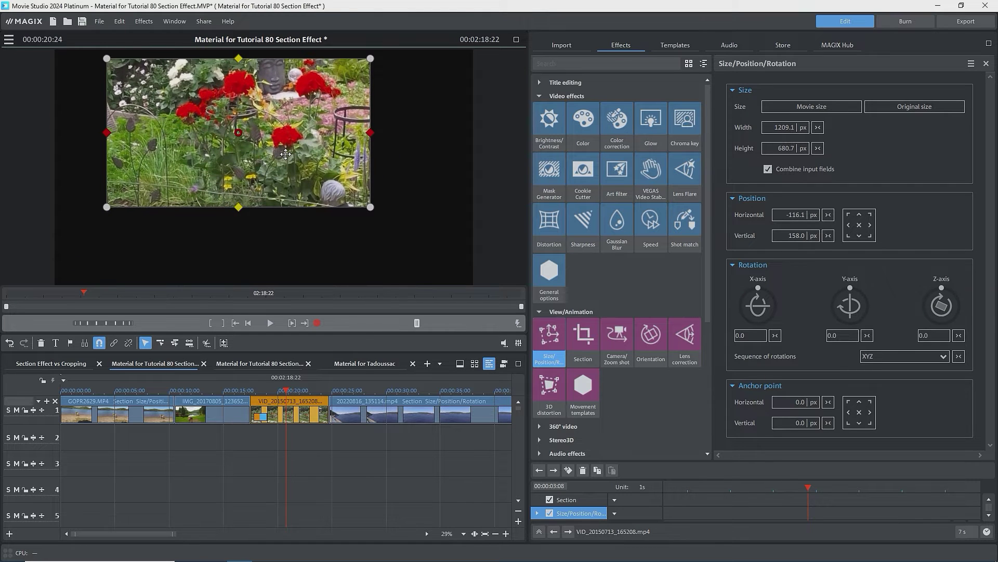
drag(366, 203, 410, 249)
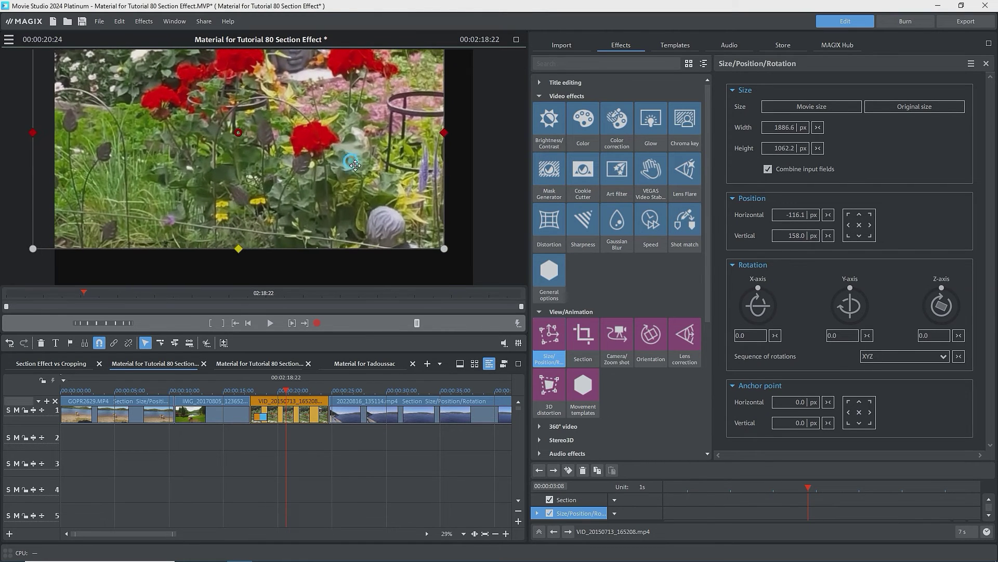
drag(349, 163, 382, 195)
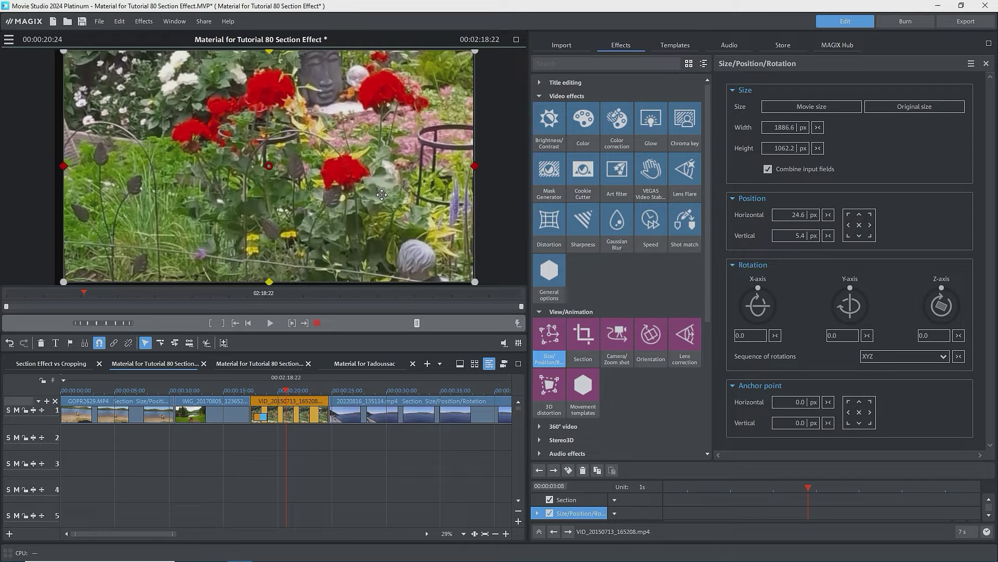
click(985, 63)
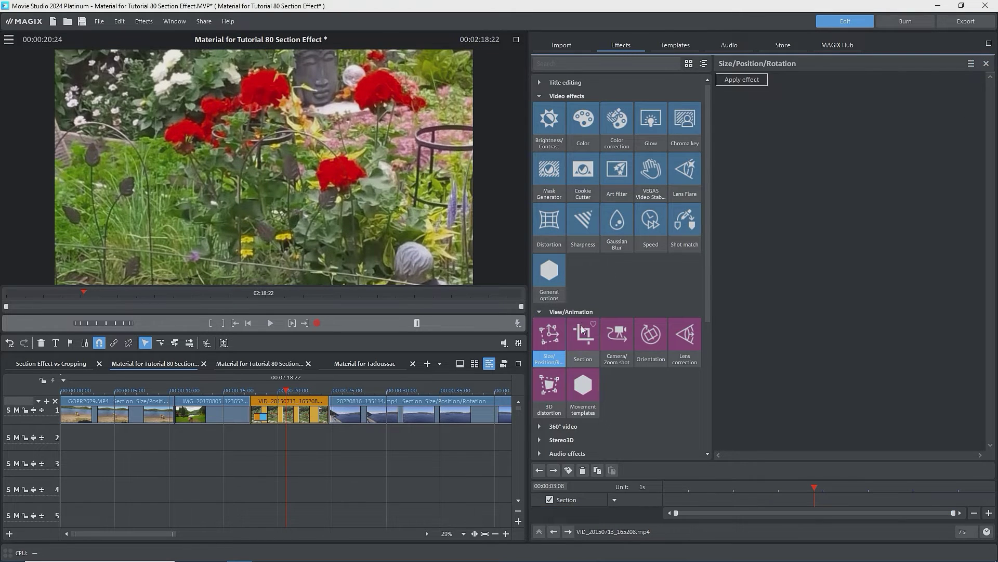
Step: Crop the garden clip to a 482 × 857 portrait section at Left 389, Top 619, and preview it
click(583, 333)
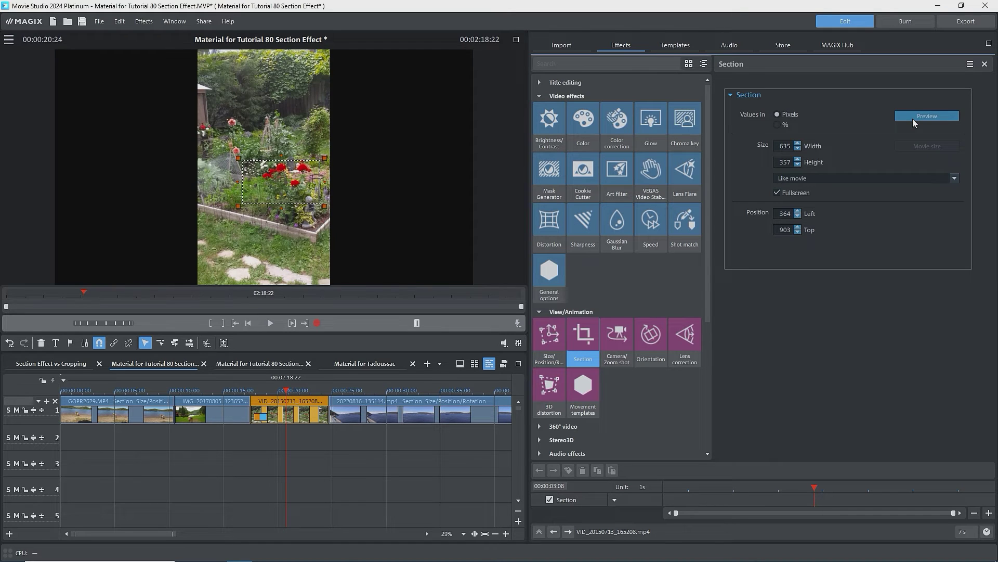
click(943, 178)
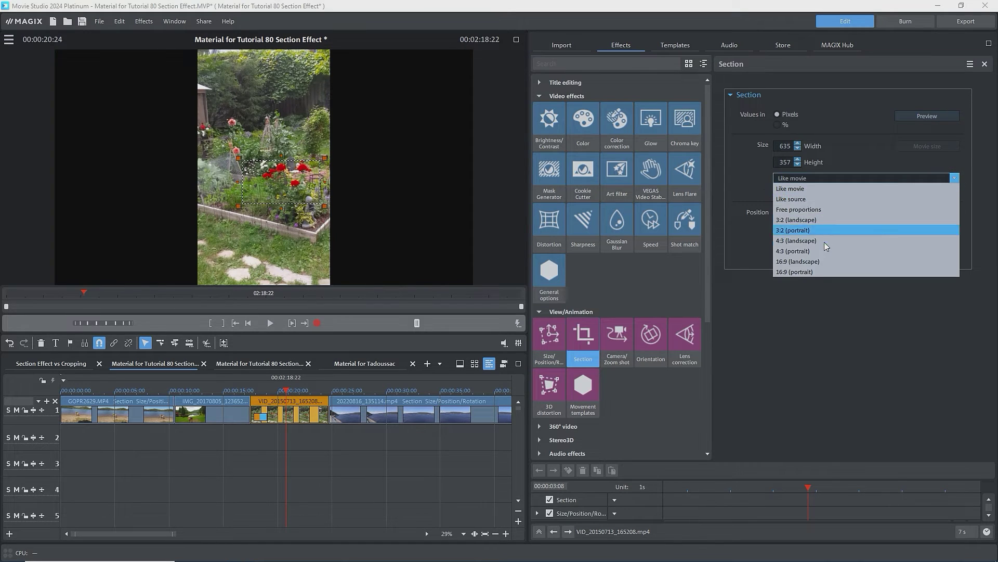
click(820, 270)
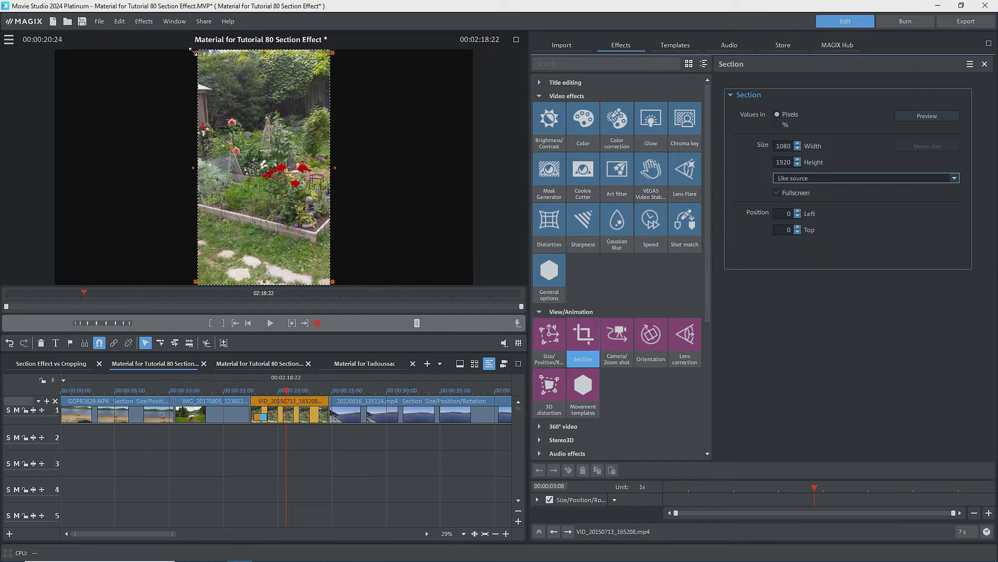
drag(190, 50, 269, 151)
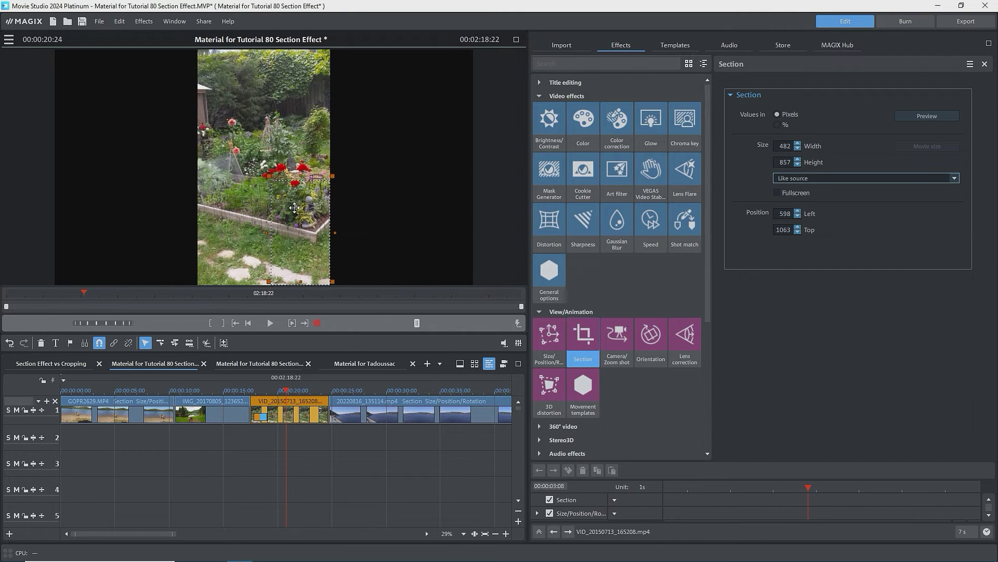
drag(295, 208, 267, 153)
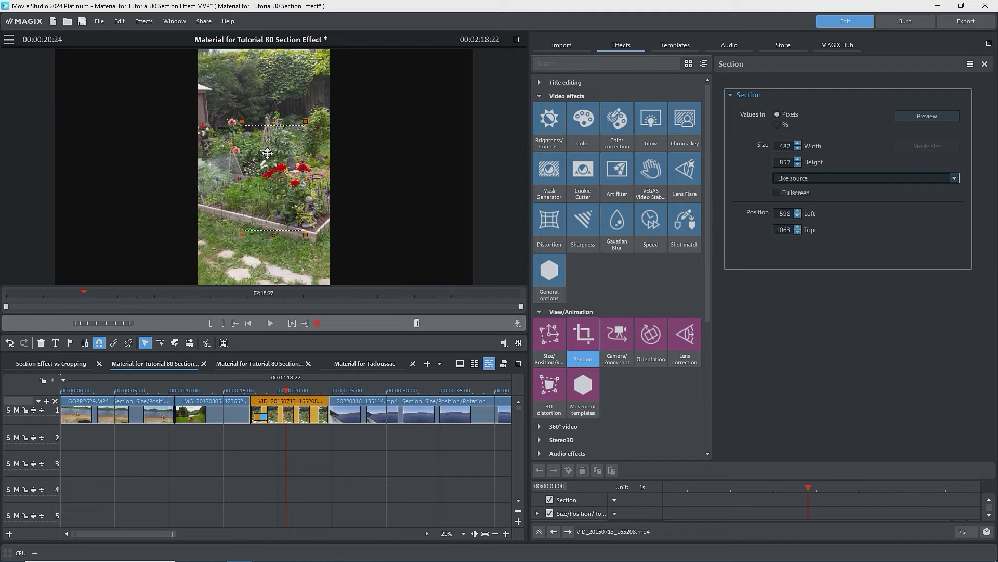
drag(268, 153, 269, 152)
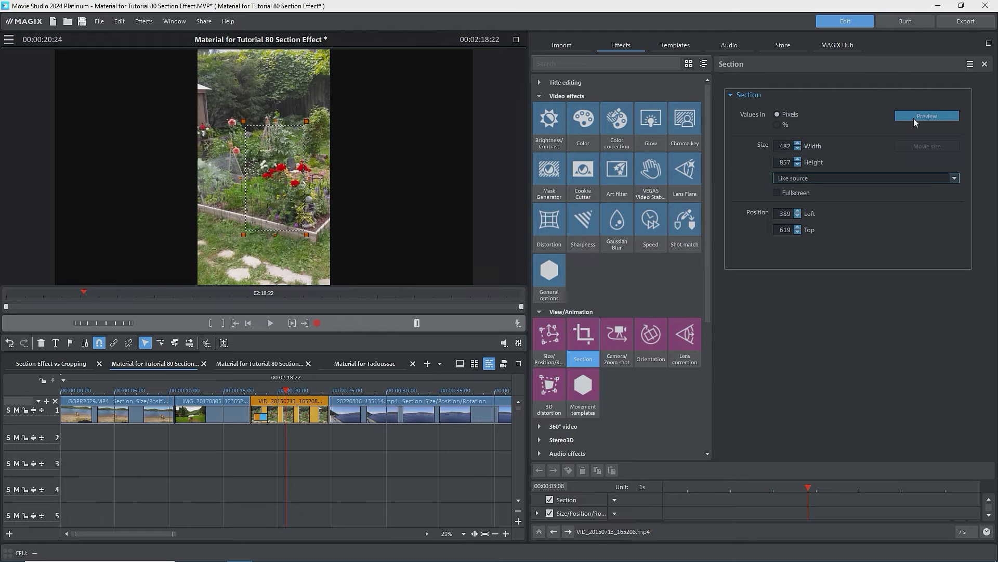
click(913, 117)
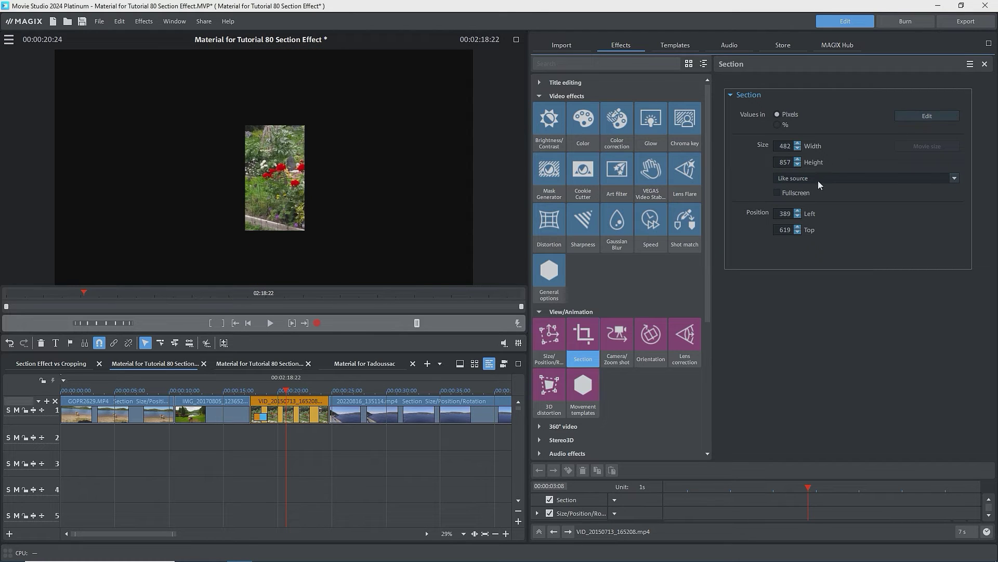
Step: Turn Fullscreen on so the portrait section scales to full height
click(777, 193)
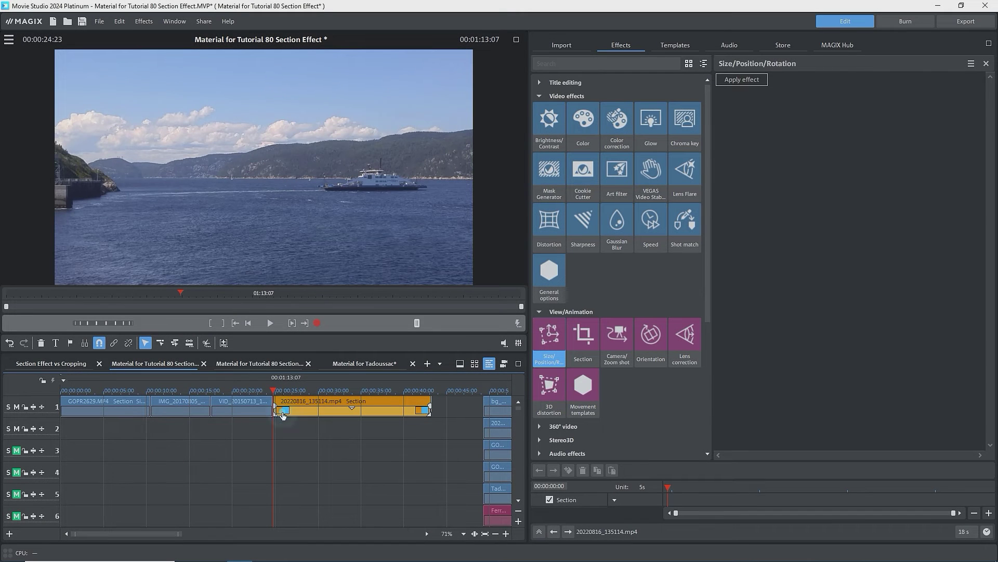
key(space)
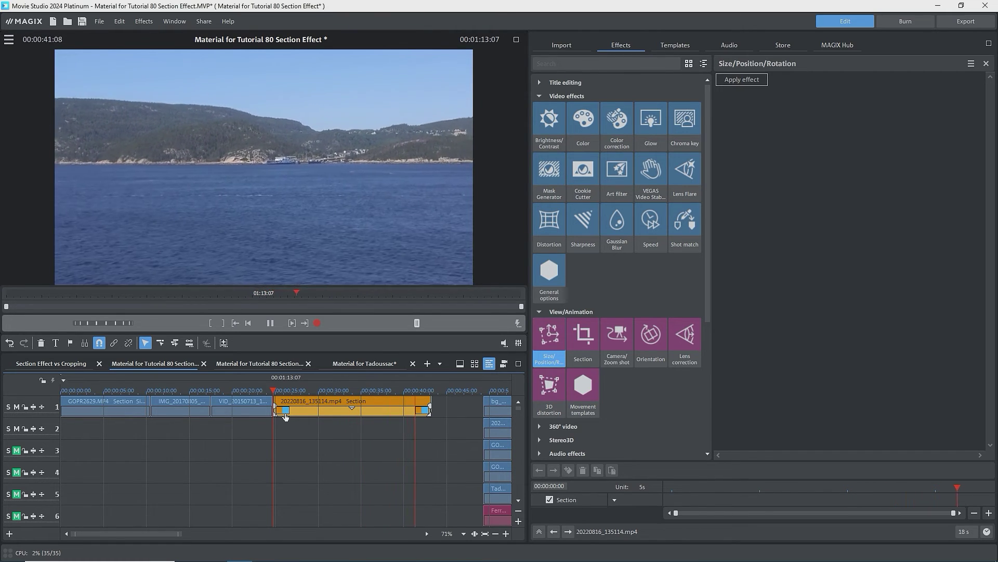
key(space)
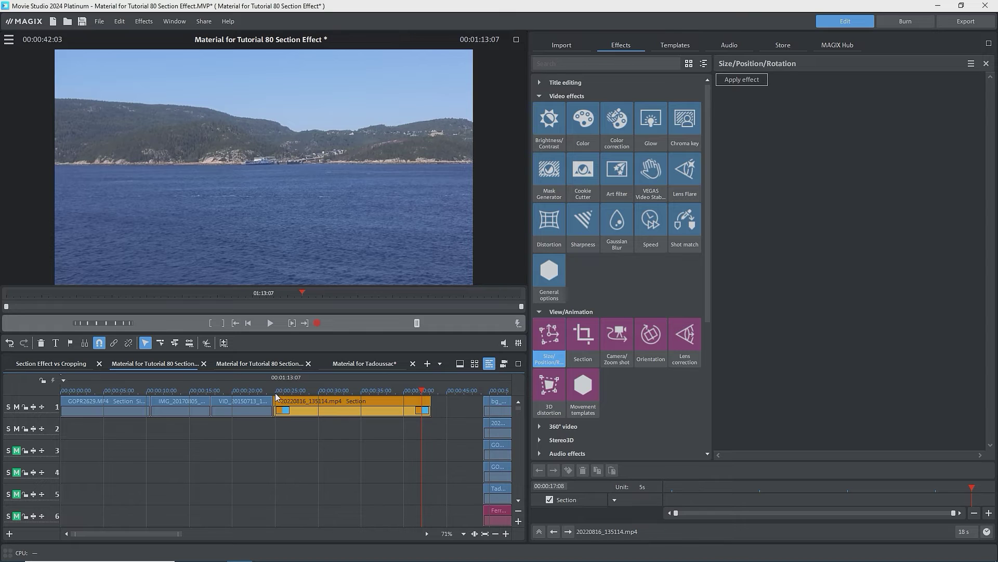
click(276, 396)
click(555, 340)
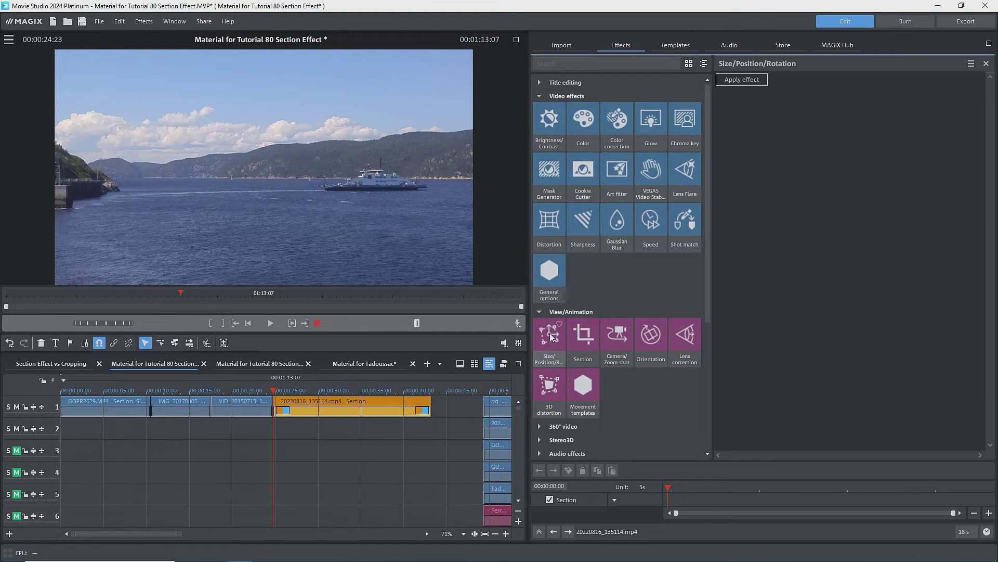
click(727, 82)
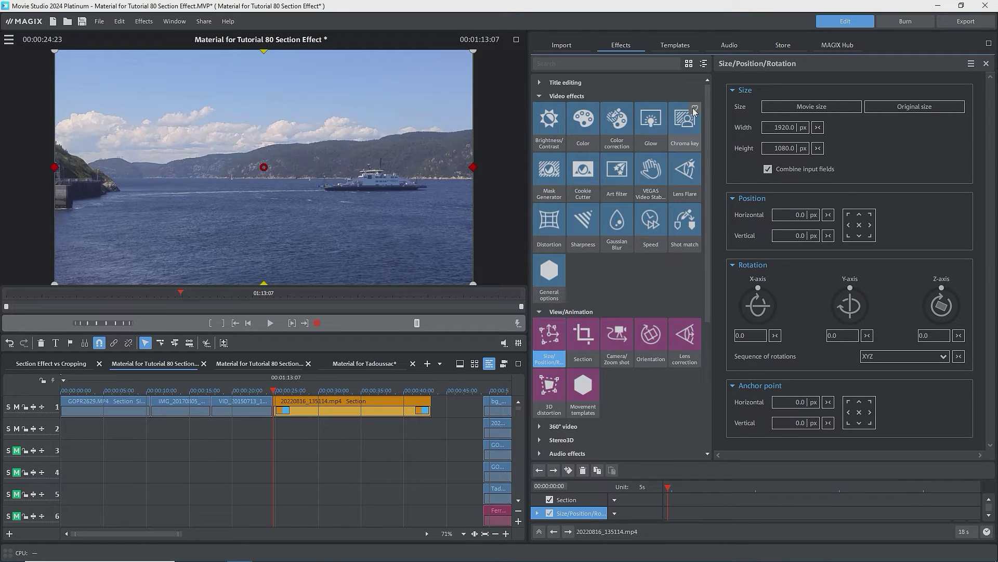
Step: Set the ferry clip's width to 200%
click(775, 127)
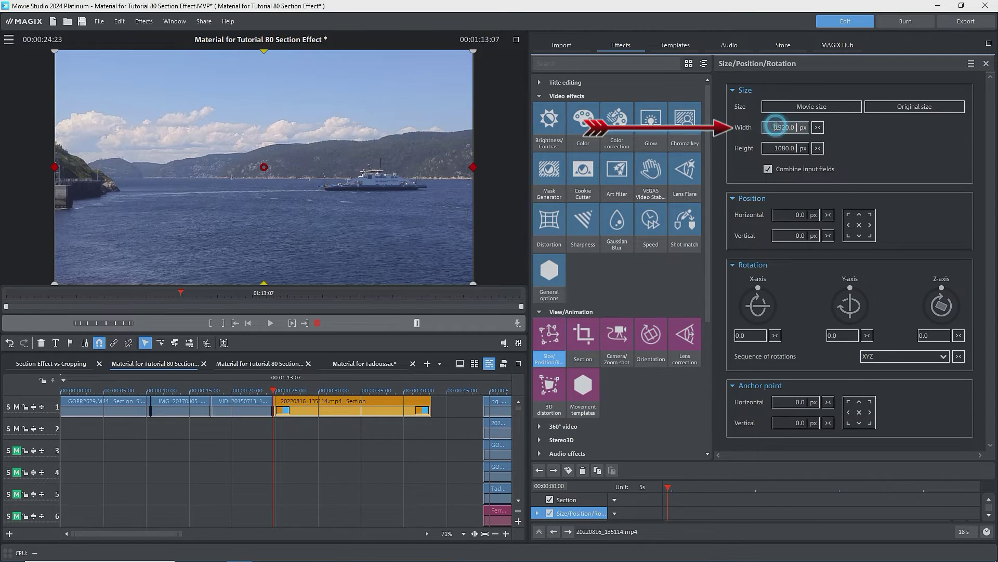
click(804, 127)
click(785, 128)
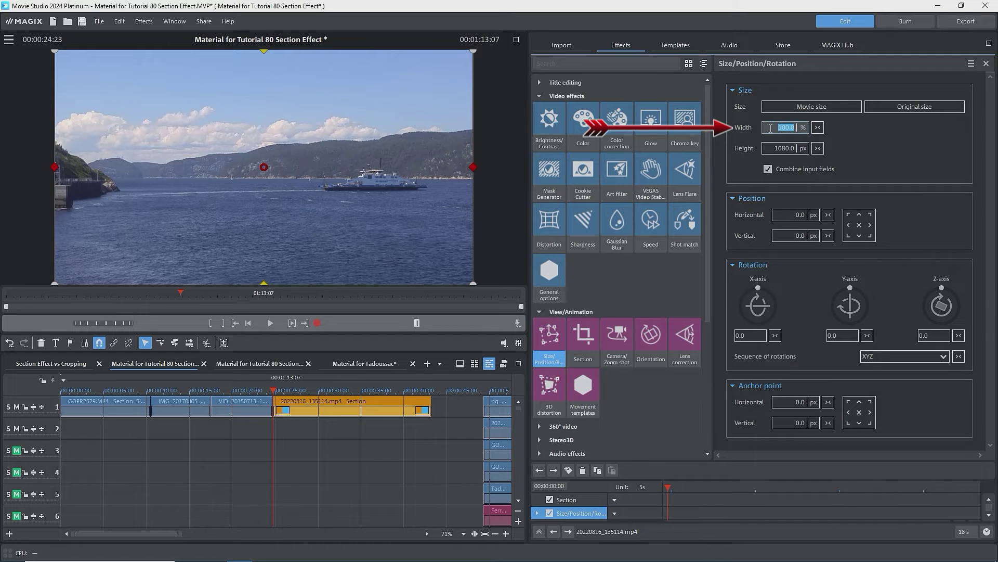
text(200)
key(Return)
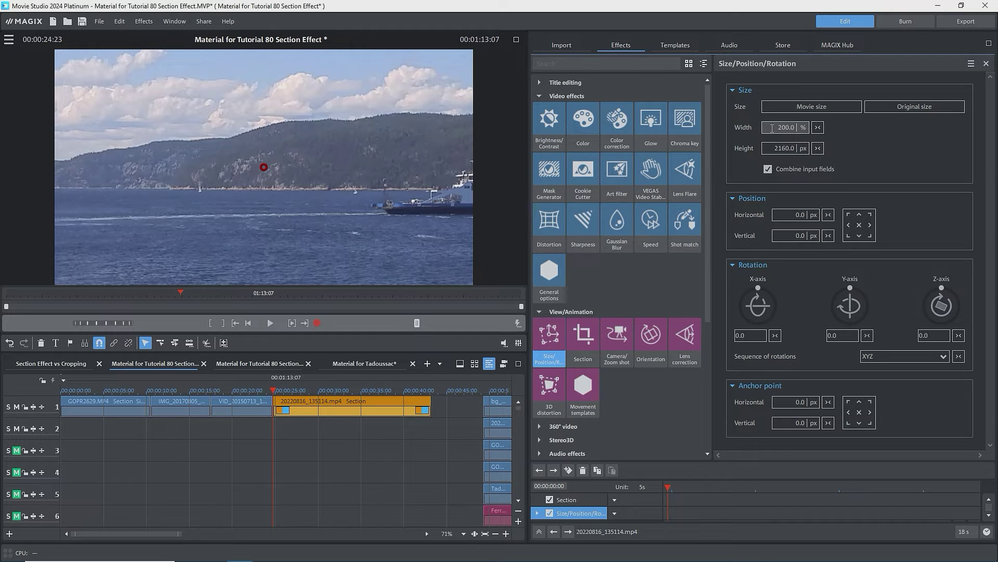
Step: At 50% preview zoom, shift the clip left to Horizontal -807.2 px, then restore 100% zoom
click(8, 39)
click(21, 161)
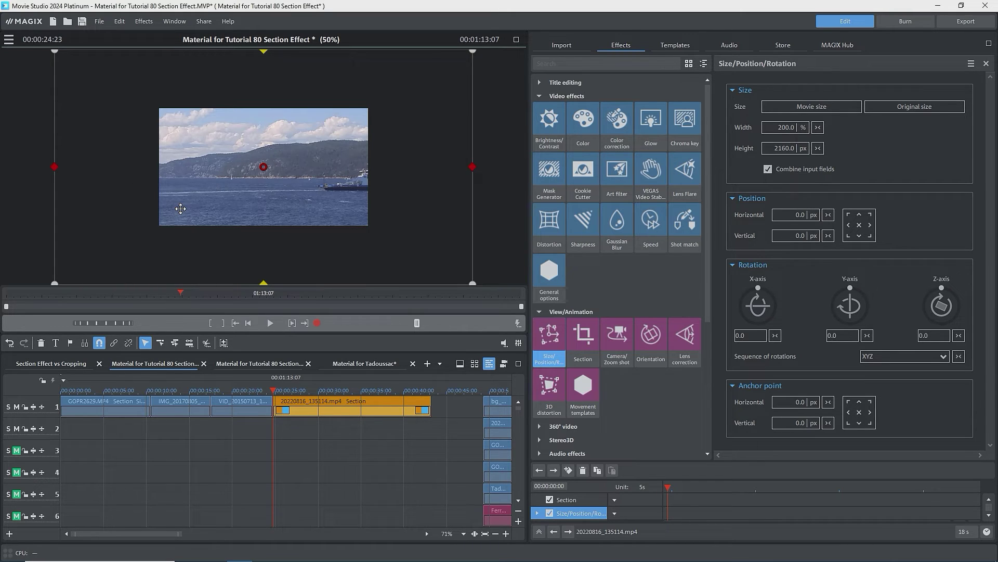
drag(259, 191, 171, 184)
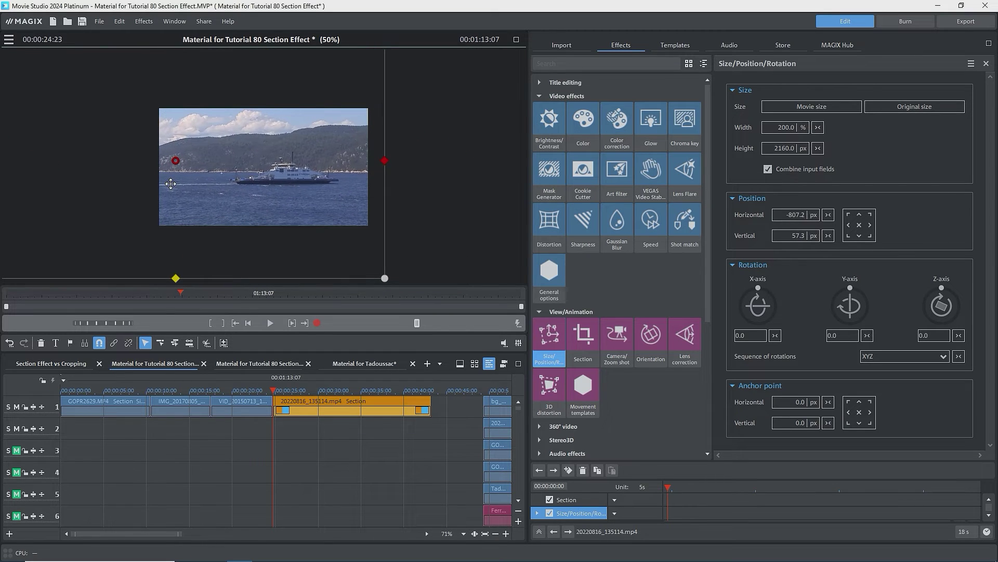
click(9, 39)
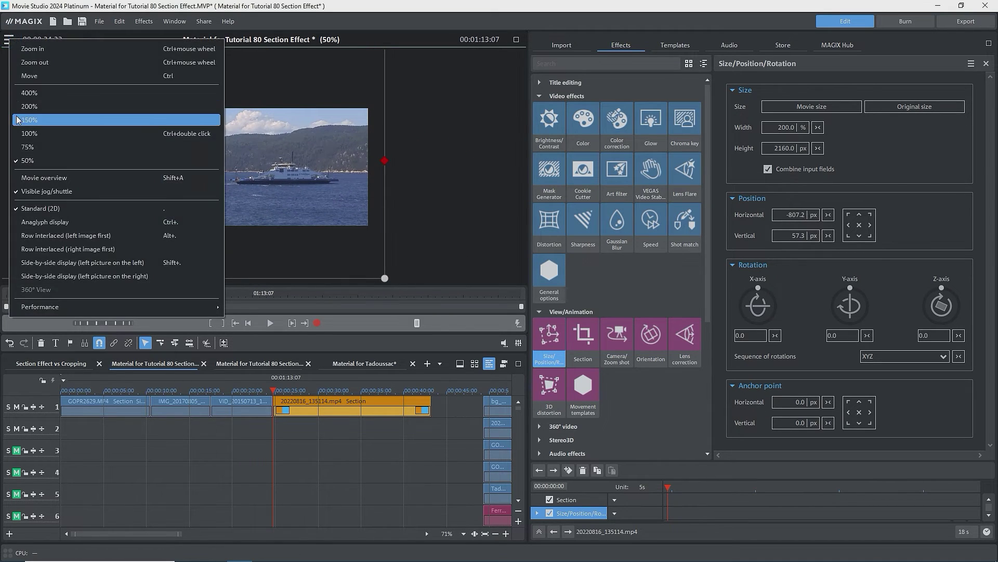
click(21, 133)
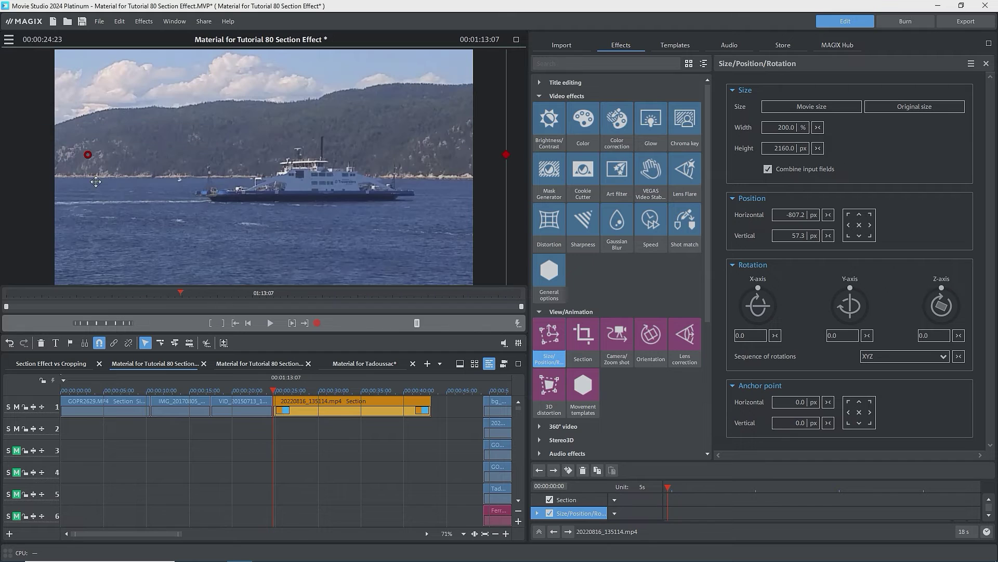
click(987, 63)
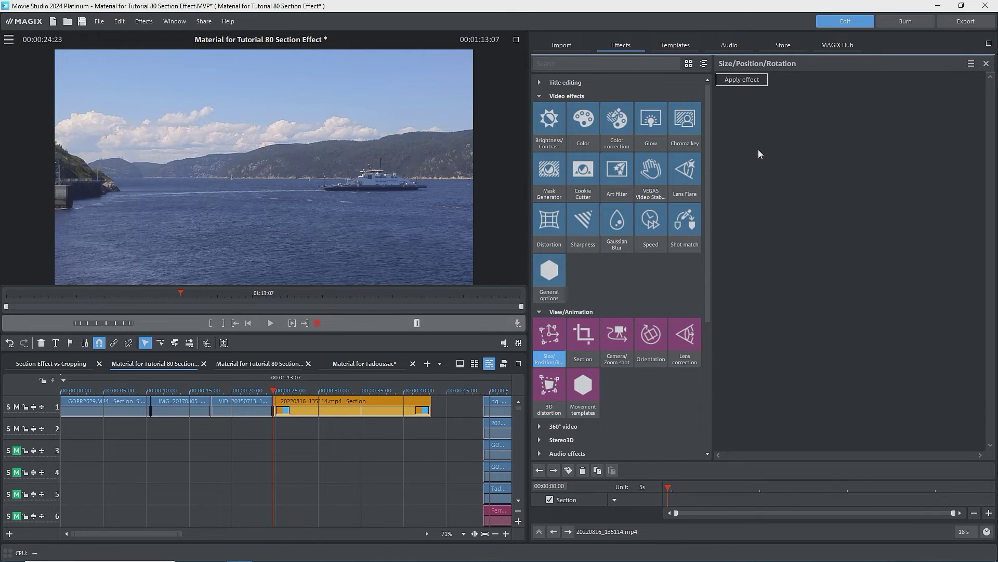
Step: Place a 1920 × 1080 section over the ferry at 1446/576 and show it small on black, Fullscreen off
click(583, 337)
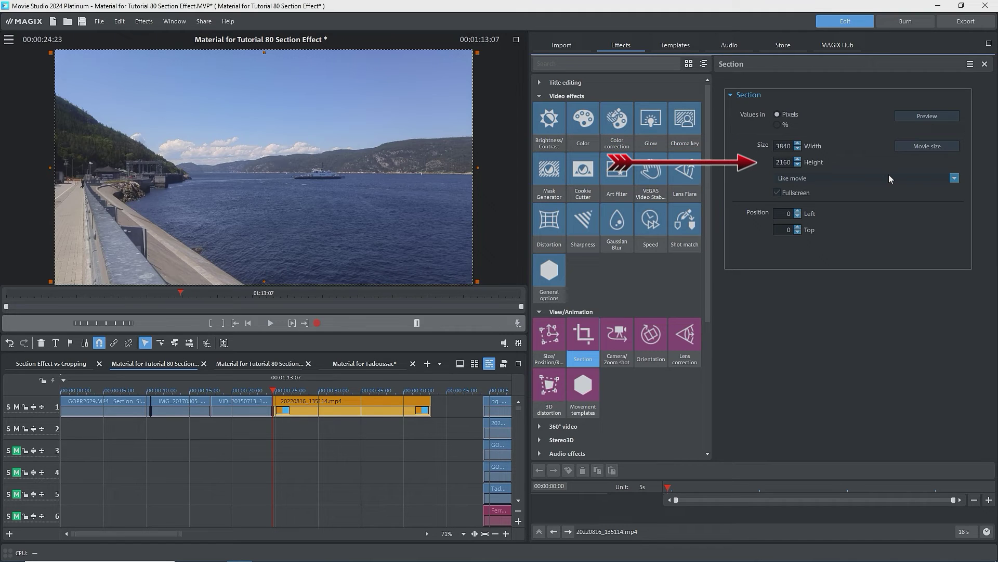
click(915, 148)
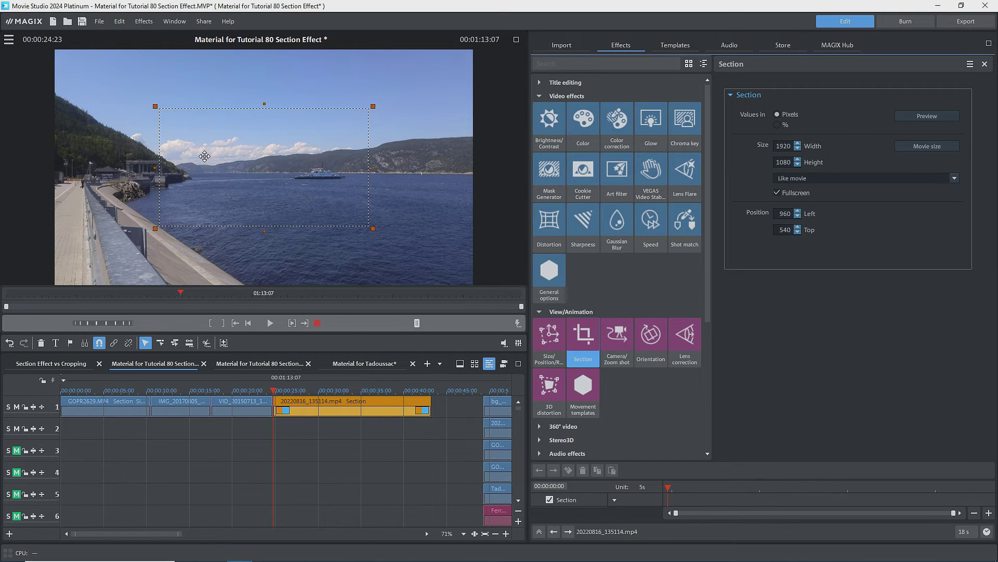
drag(206, 161, 259, 165)
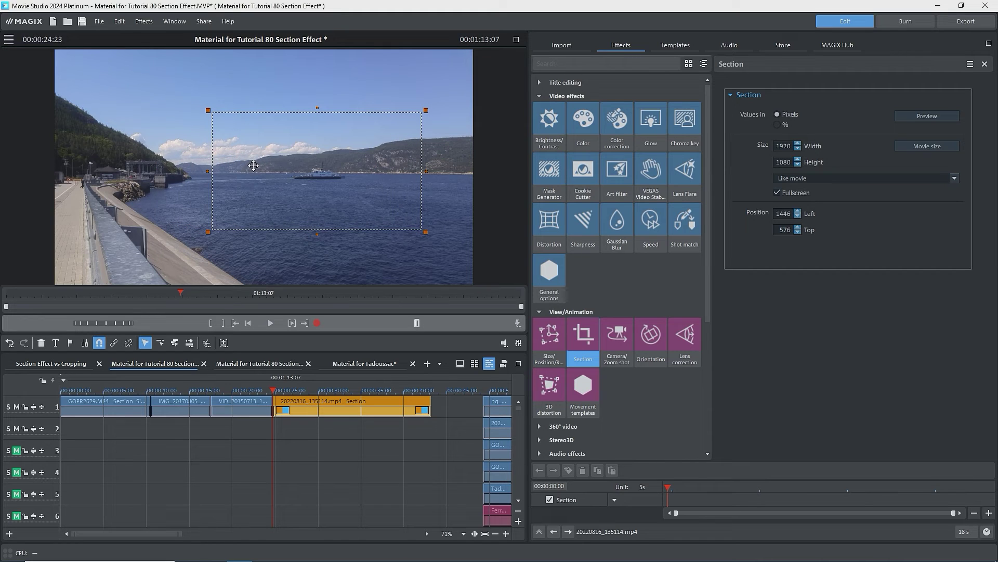
click(919, 116)
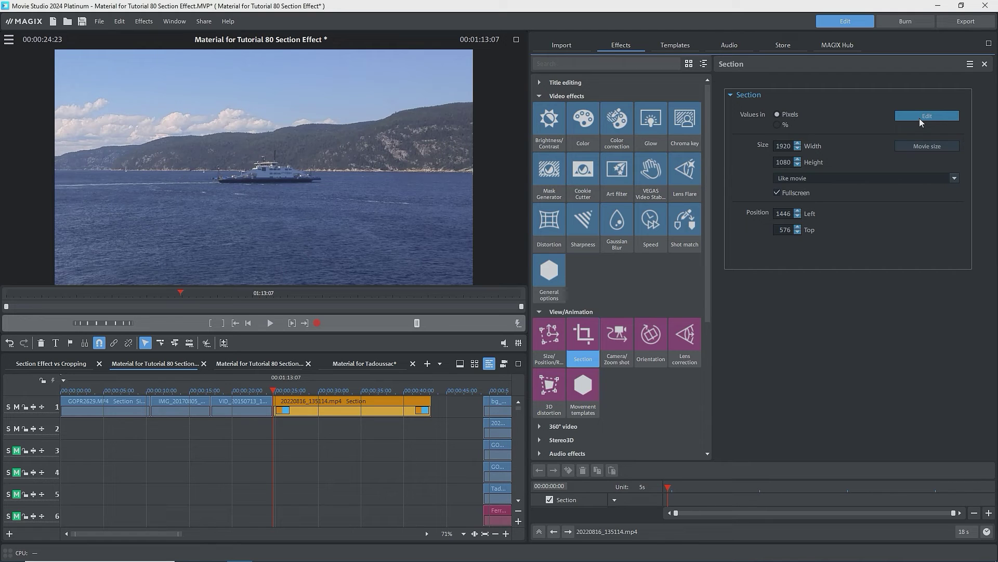
click(777, 194)
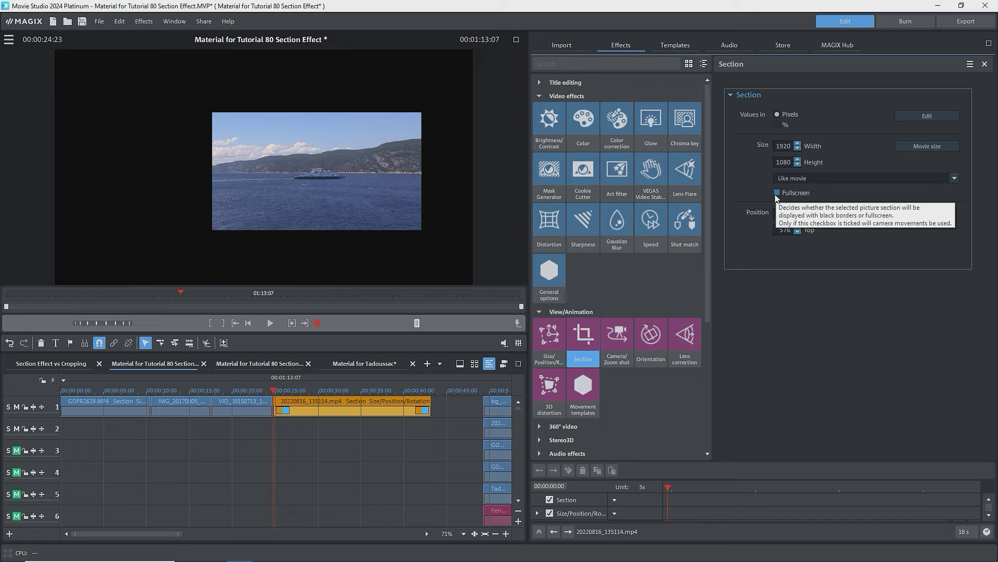
Step: Re-enable Fullscreen for the ferry section and apply Size/Position/Rotation to the clip
click(777, 194)
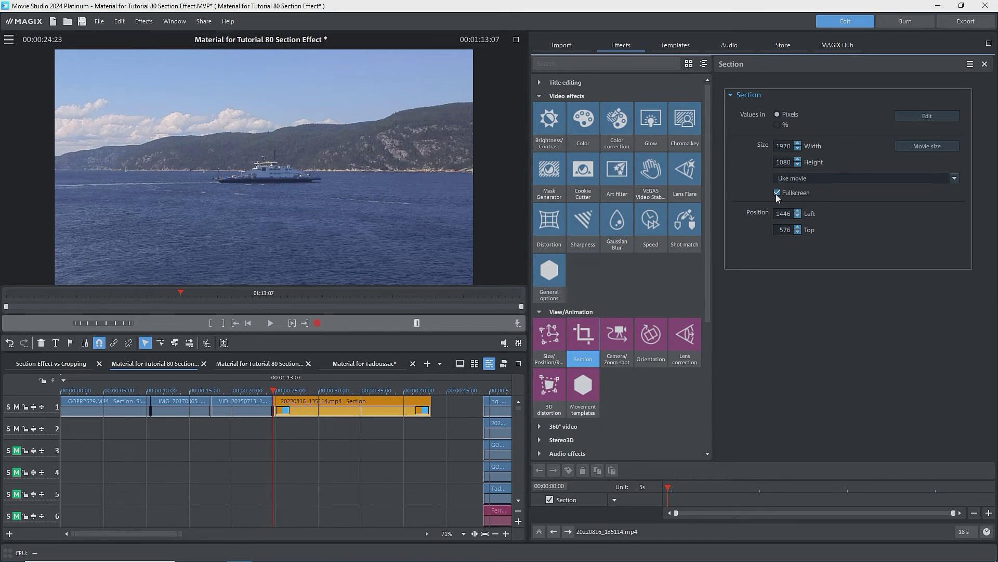
click(550, 338)
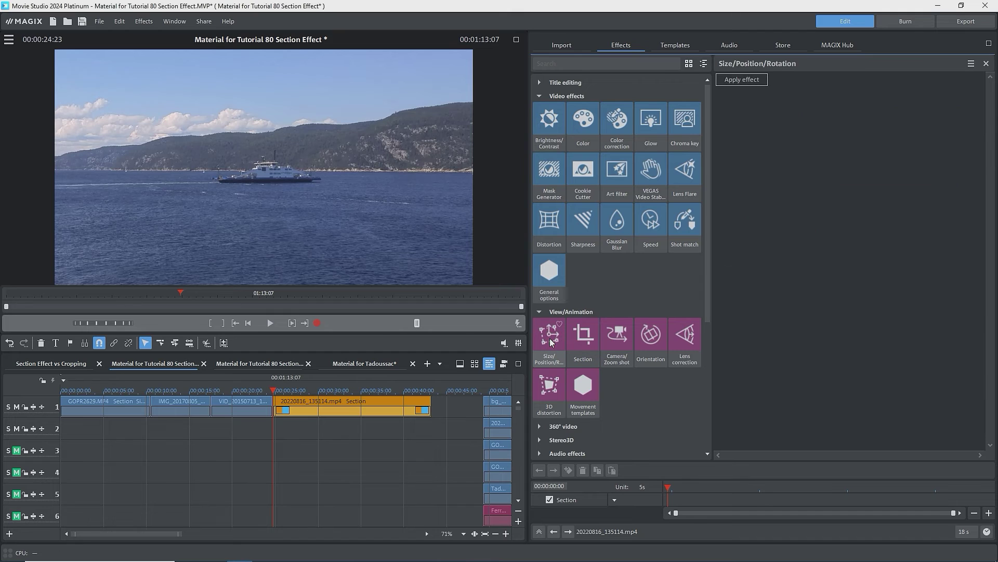
click(724, 80)
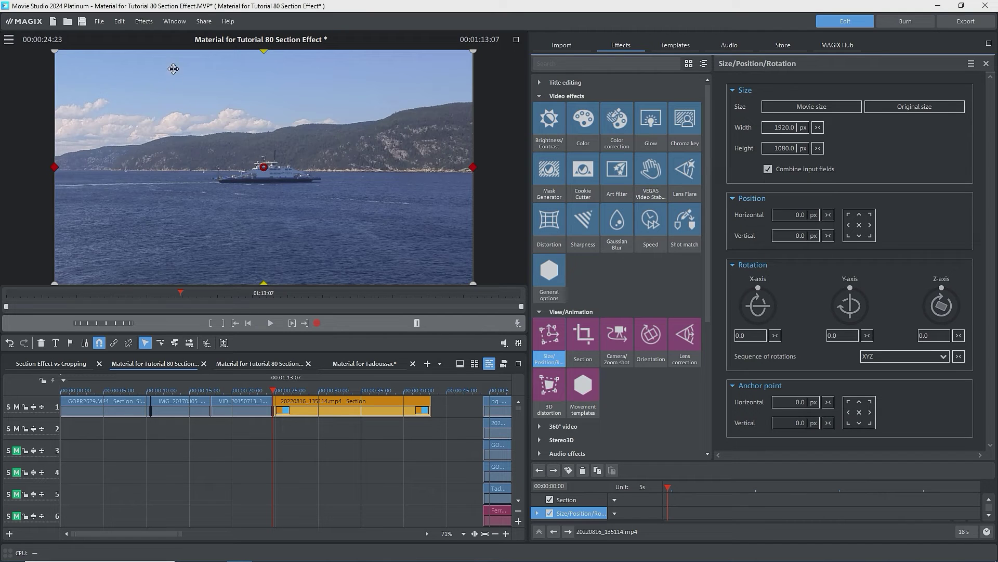
Step: At 50% preview zoom, shrink the clip to 1089.0 × 612.5 px at 191.0/81.2, then restore 100%
click(9, 39)
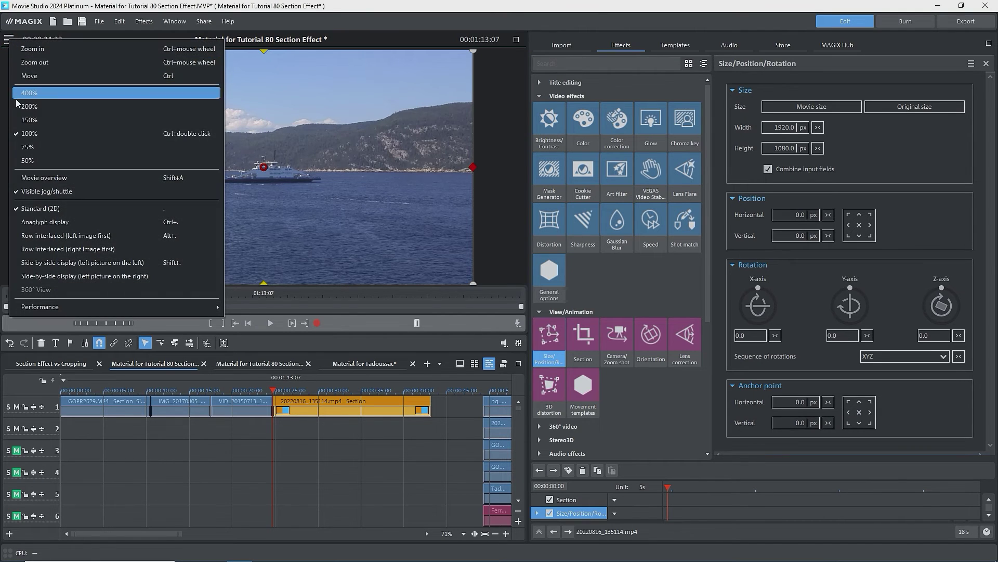
click(22, 163)
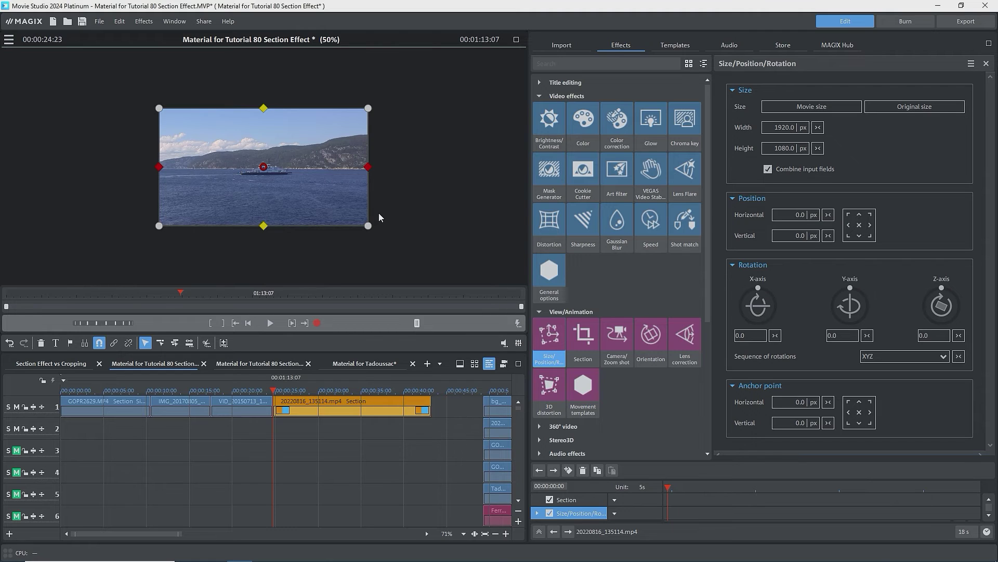
drag(368, 225, 323, 176)
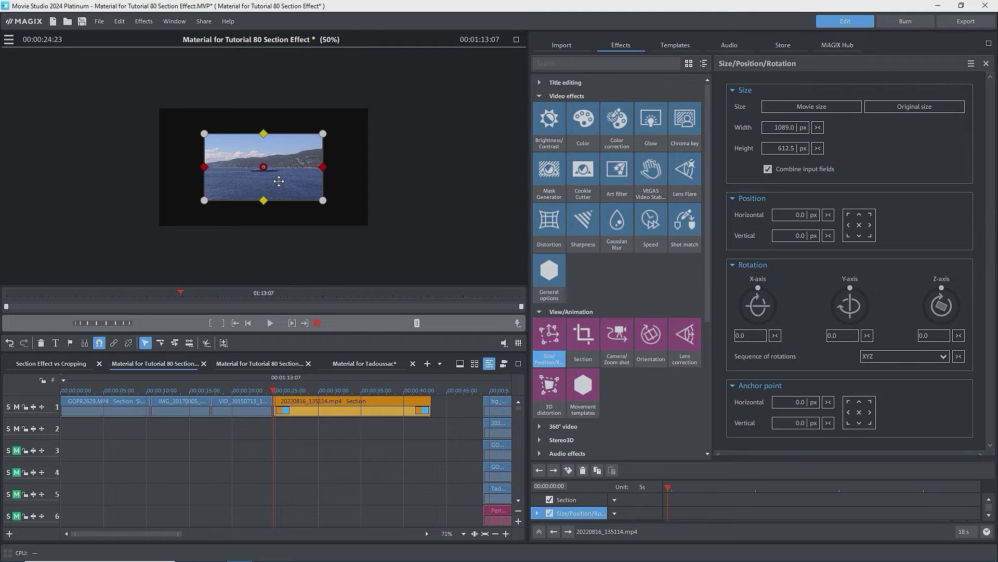
drag(277, 179, 299, 172)
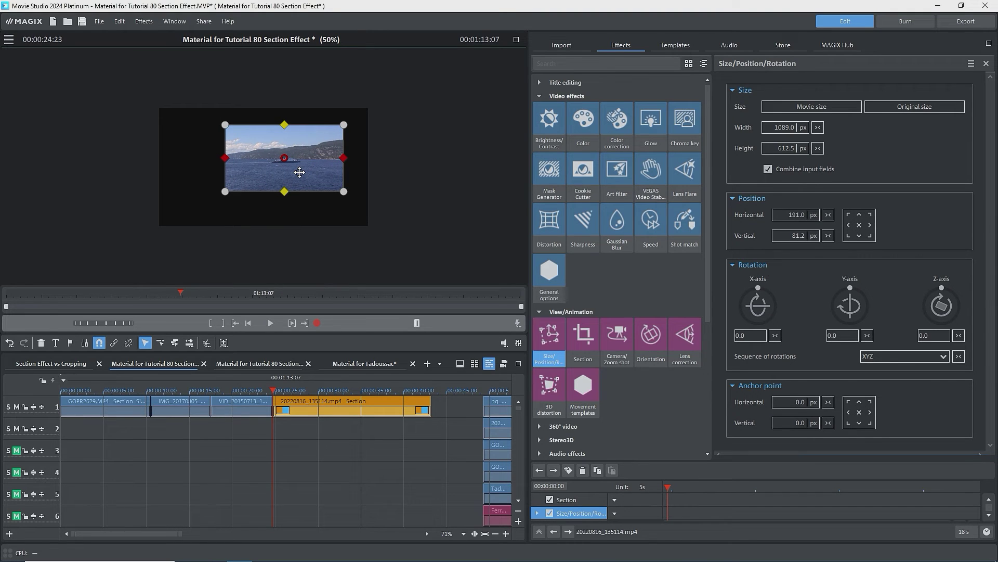
click(8, 39)
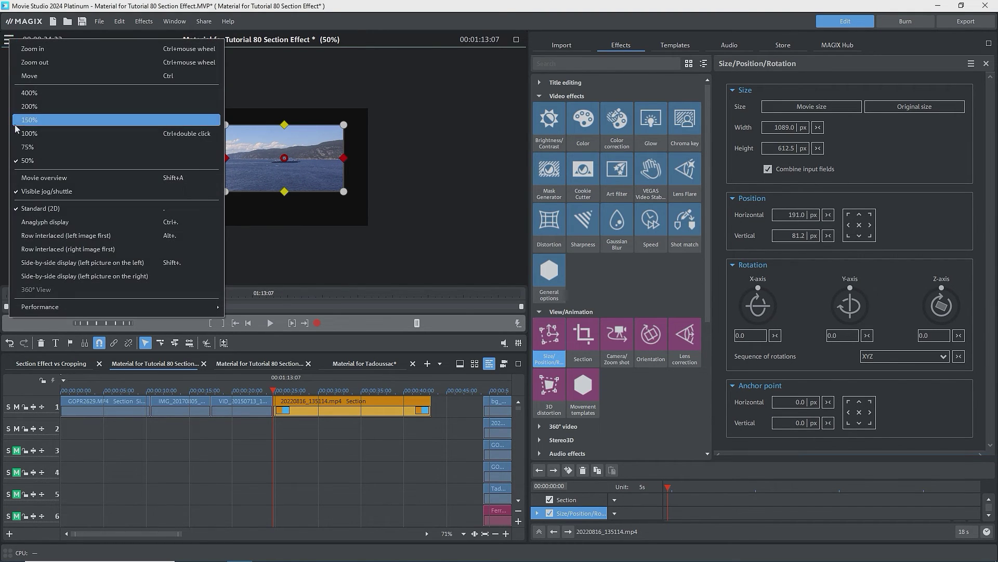
click(23, 135)
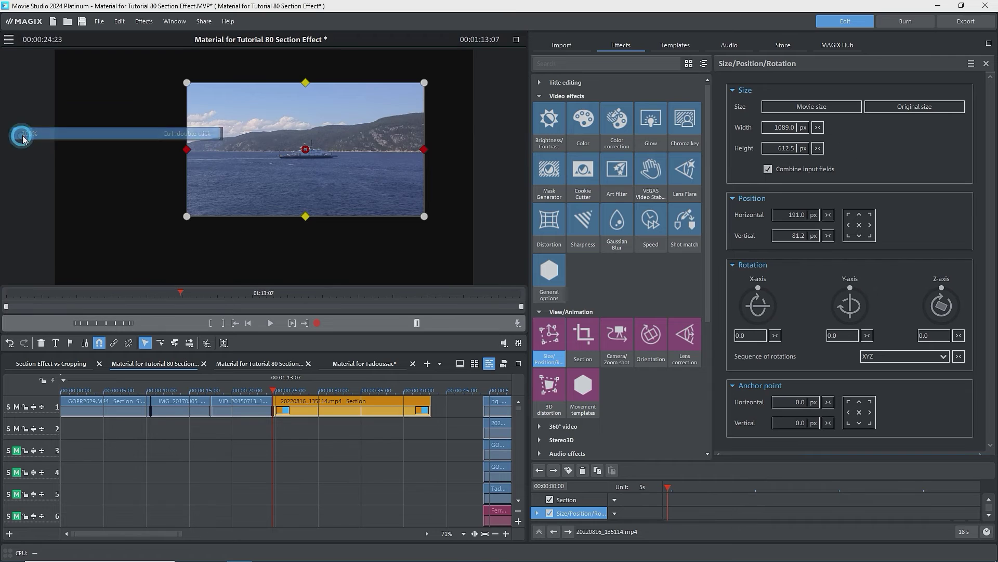
Step: Remove Size/Position/Rotation from the ferry clip and try the 3:2 landscape and portrait crop presets
click(986, 63)
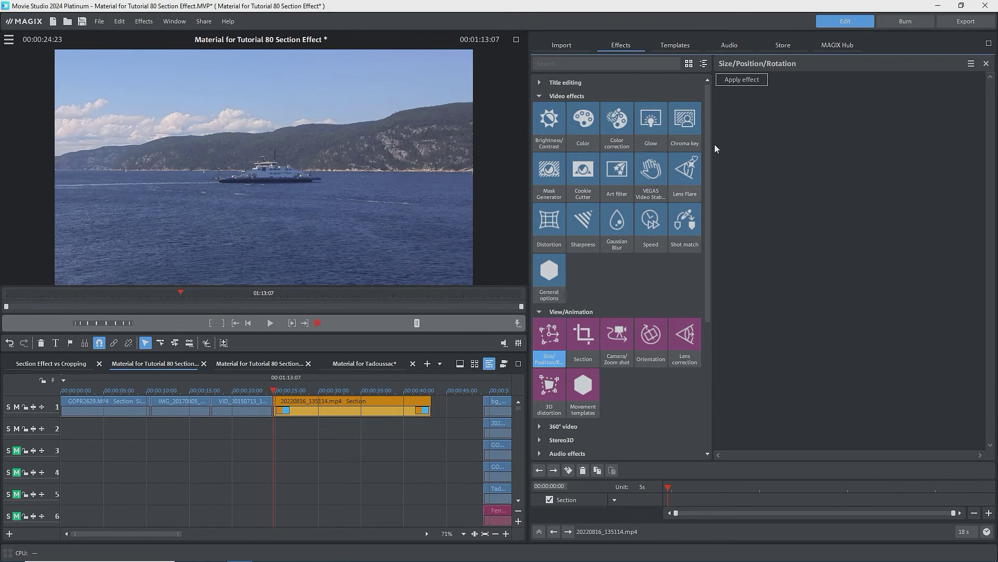
click(577, 347)
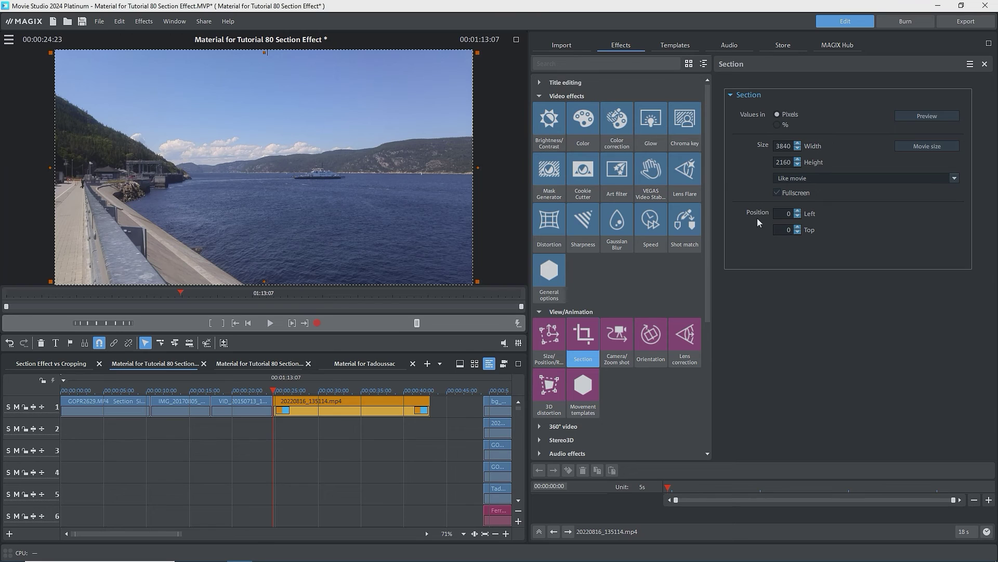
click(953, 179)
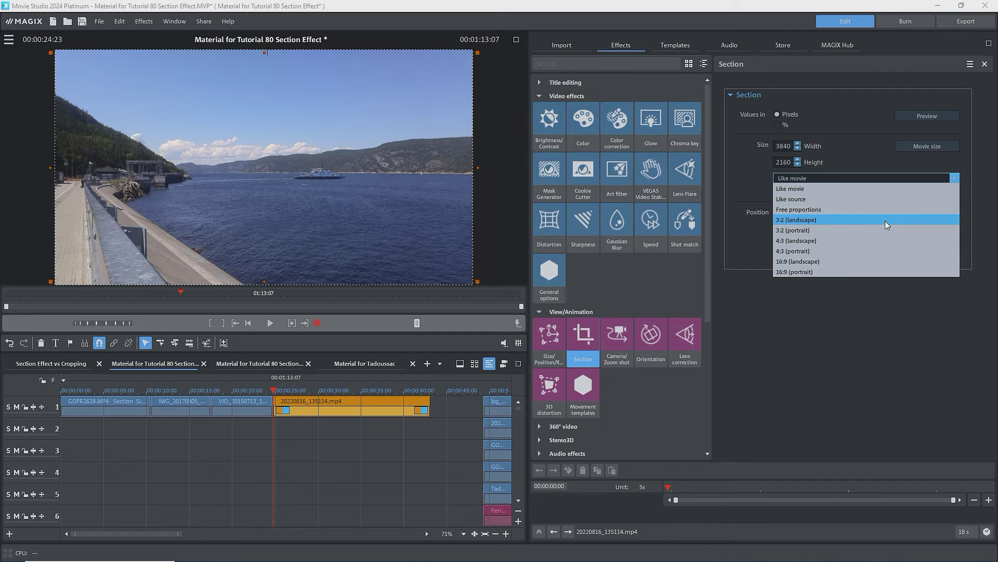
click(872, 220)
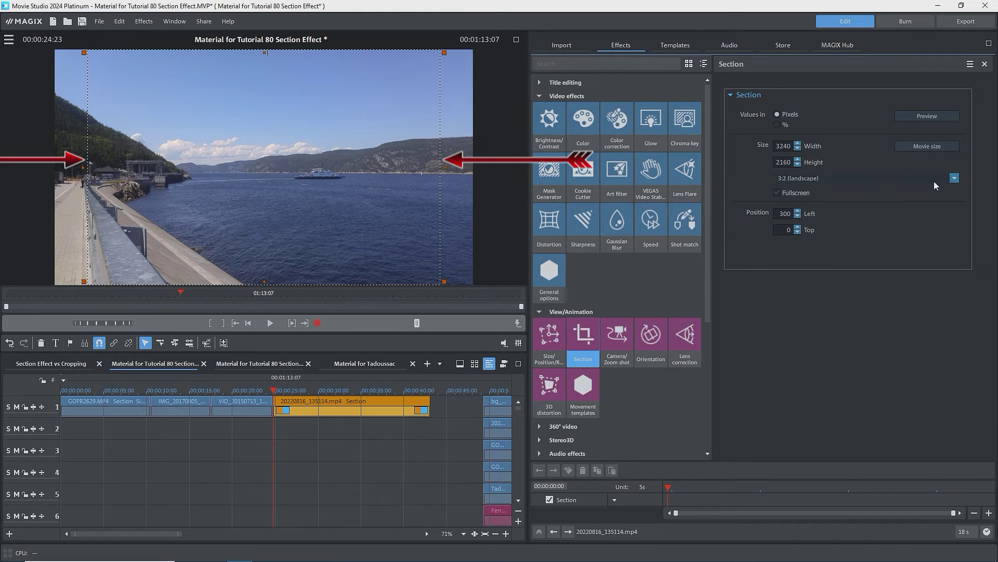
click(934, 181)
click(874, 230)
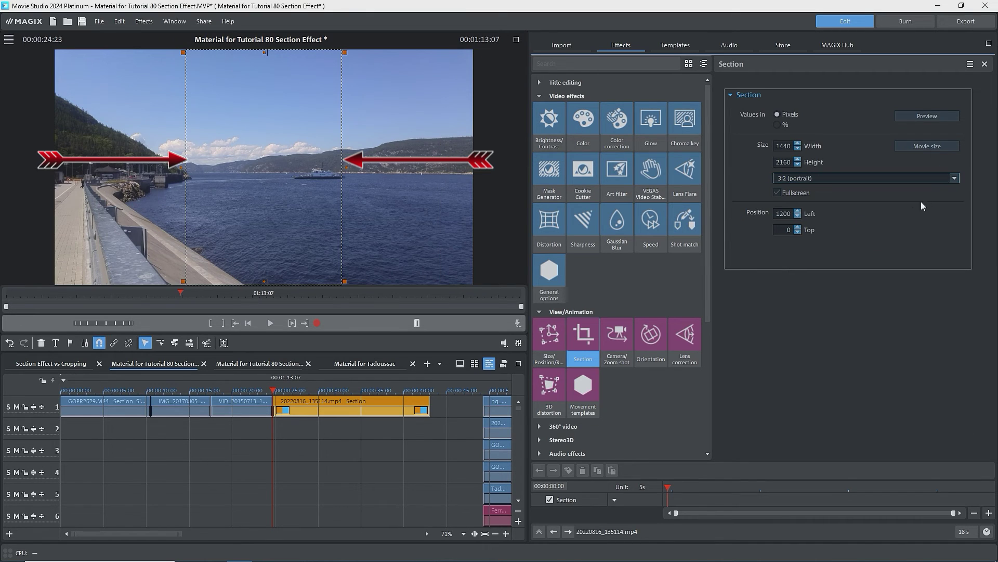
Step: Try the 4:3 and 16:9 landscape and portrait crop presets on the ferry clip
click(955, 178)
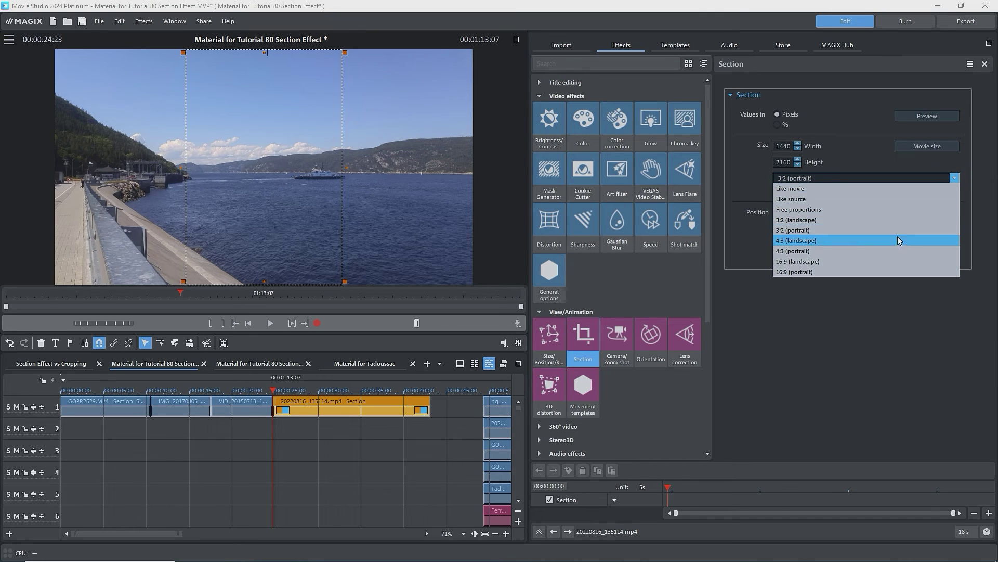
click(896, 241)
click(954, 178)
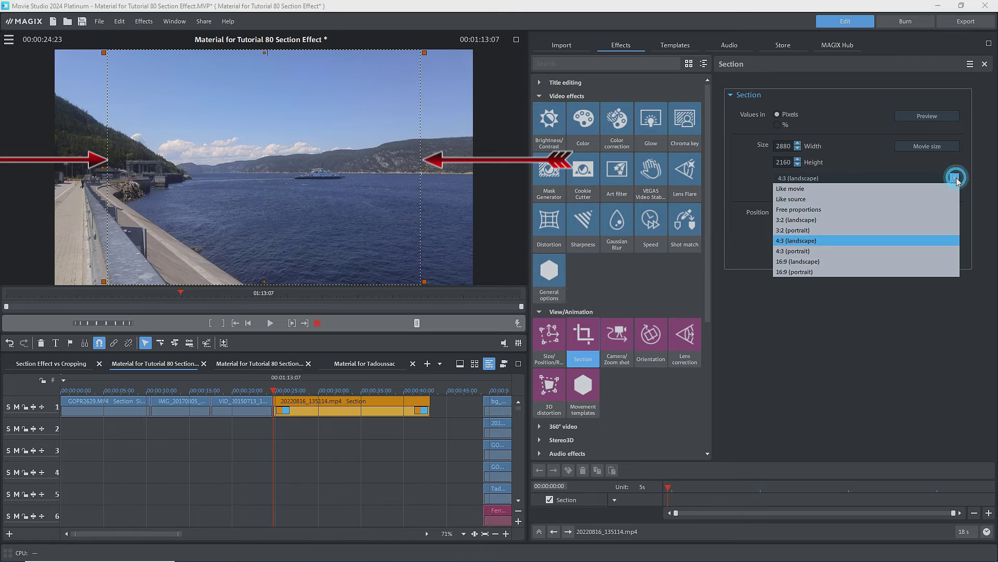
click(903, 251)
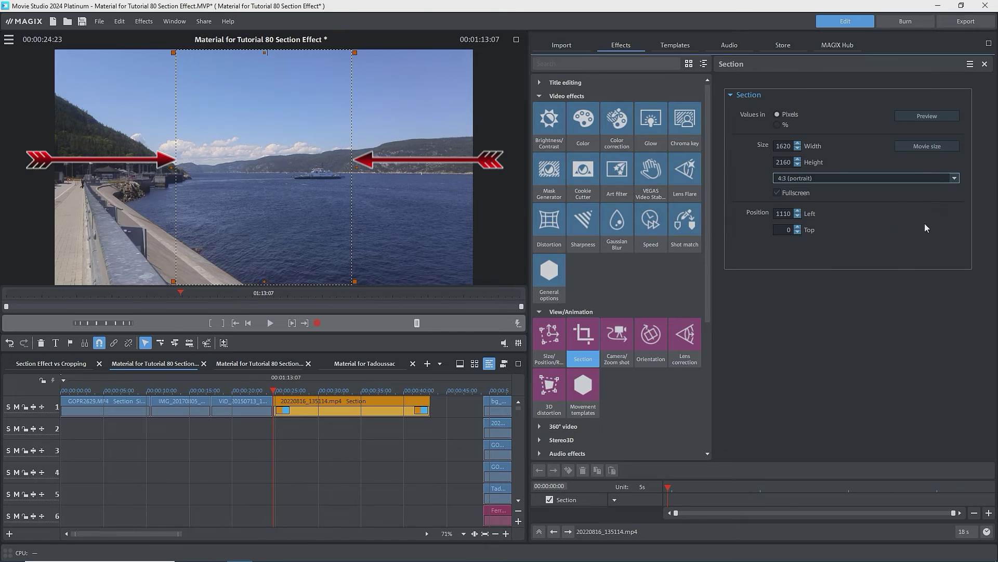
click(955, 178)
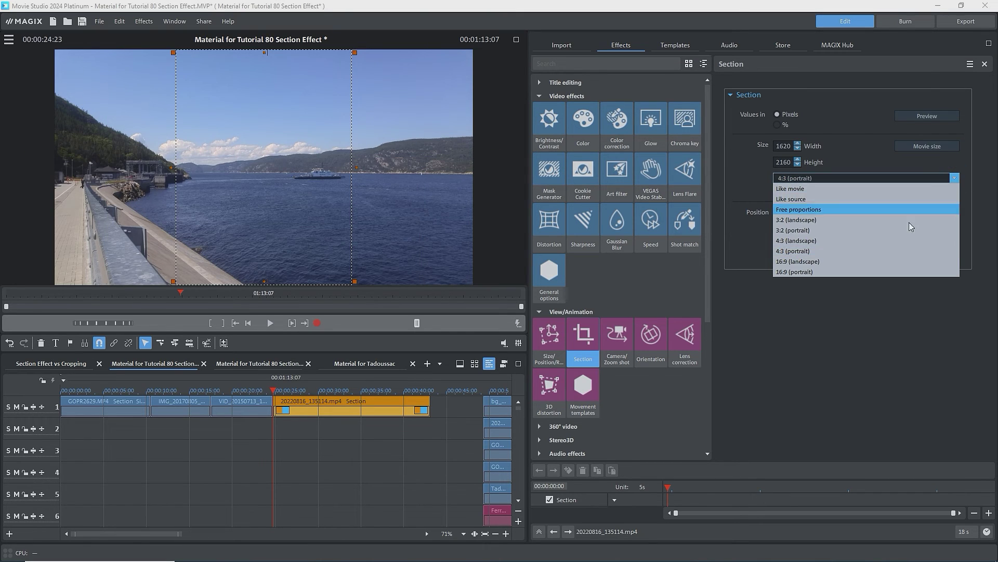
click(884, 262)
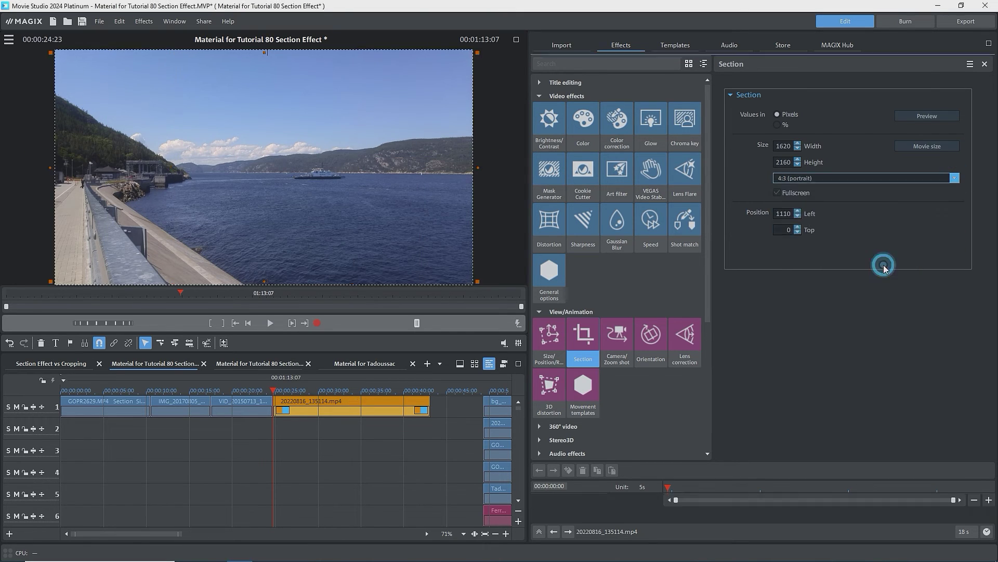
click(954, 177)
click(844, 270)
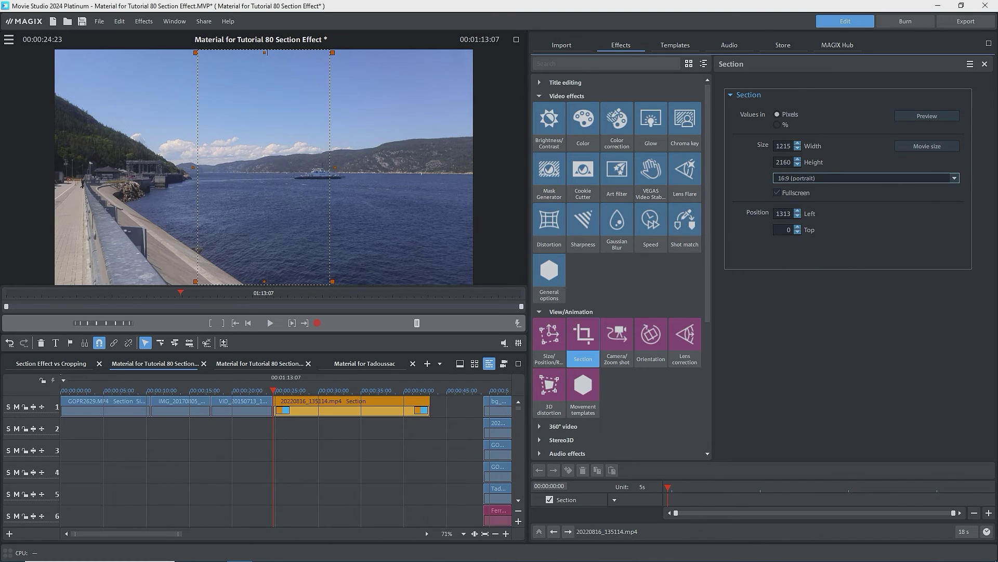
Step: Switch to free proportions and set the crop to an 800 × 800 px square
click(857, 194)
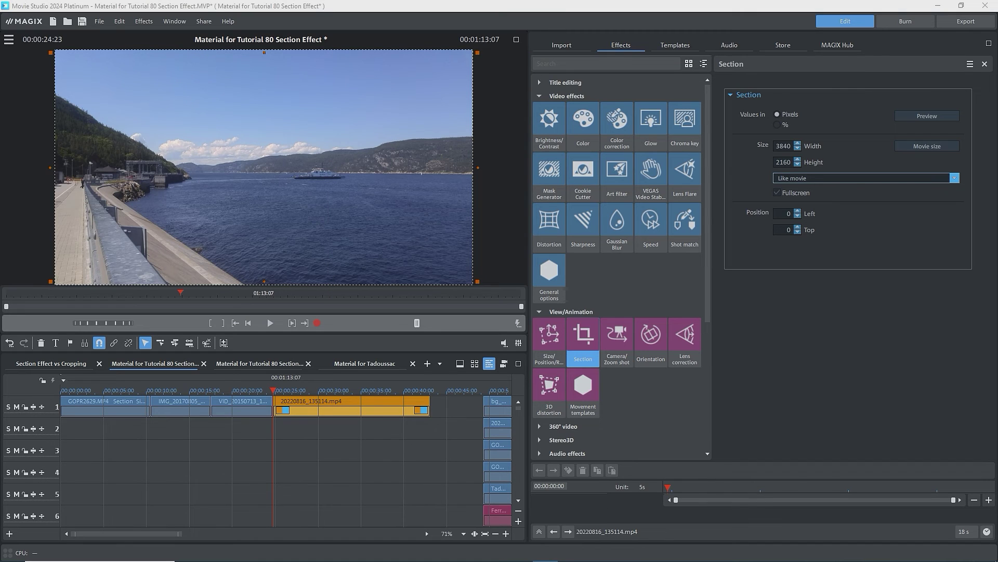
click(954, 178)
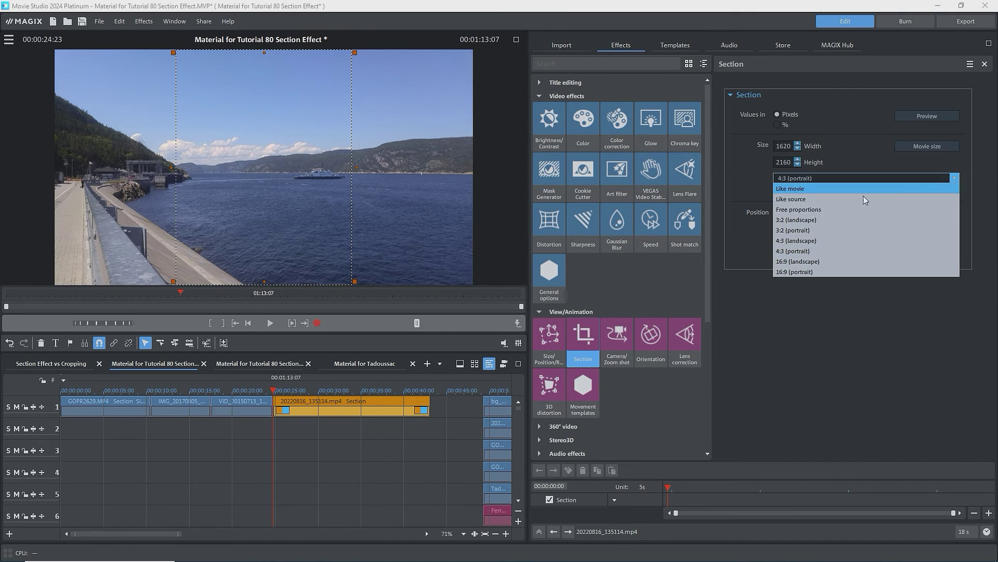
click(816, 210)
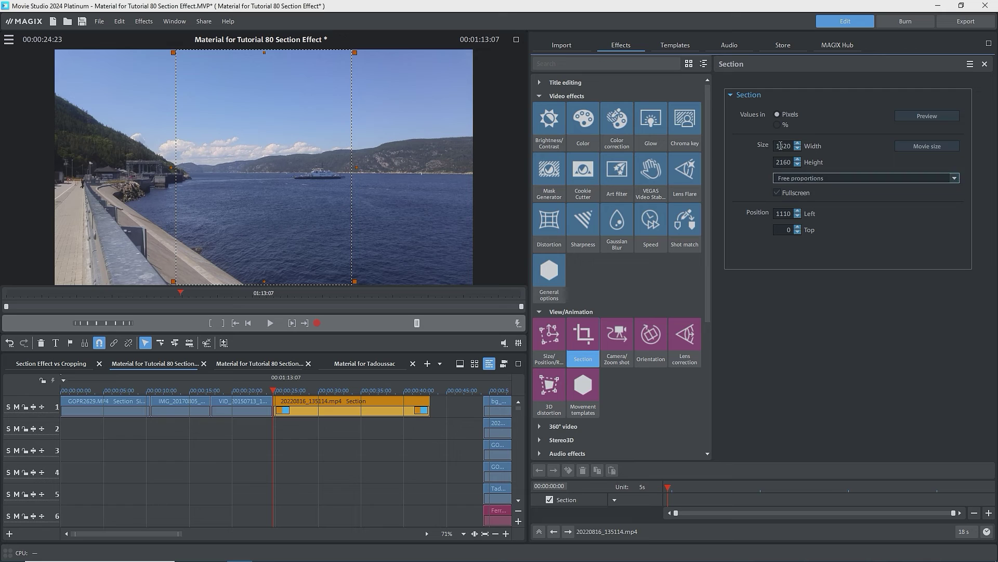
double_click(782, 146)
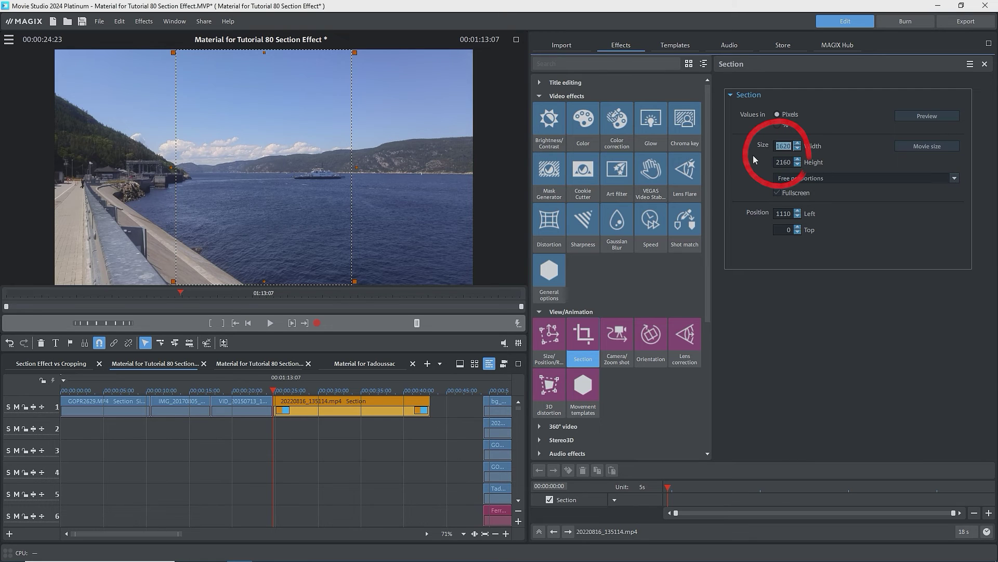
text(800)
key(Return)
double_click(779, 162)
text(800)
key(Return)
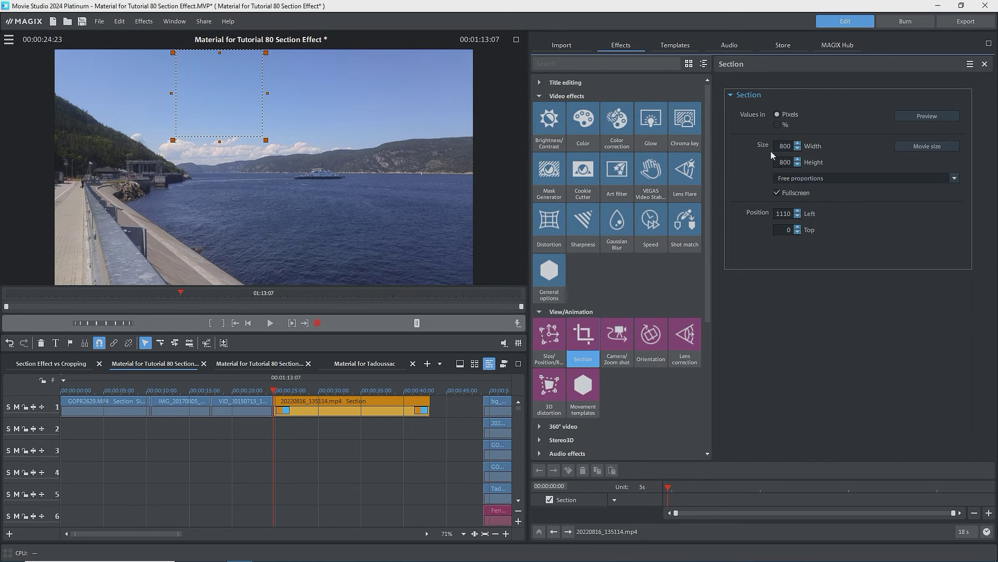
Step: Frame the square around the ferry, then reset the crop to the movie's 3840 × 2160 proportions
drag(241, 93, 332, 165)
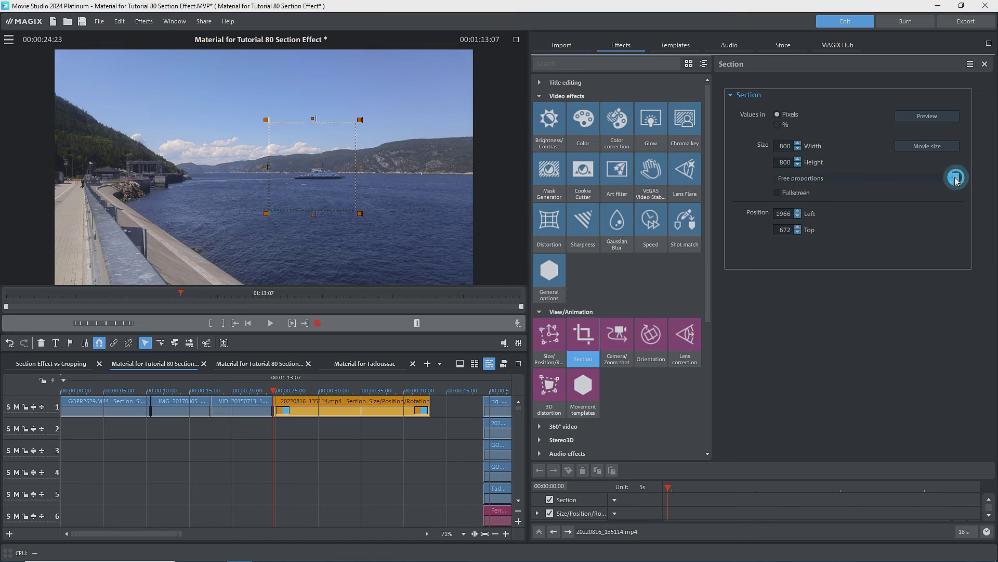
click(816, 177)
click(777, 188)
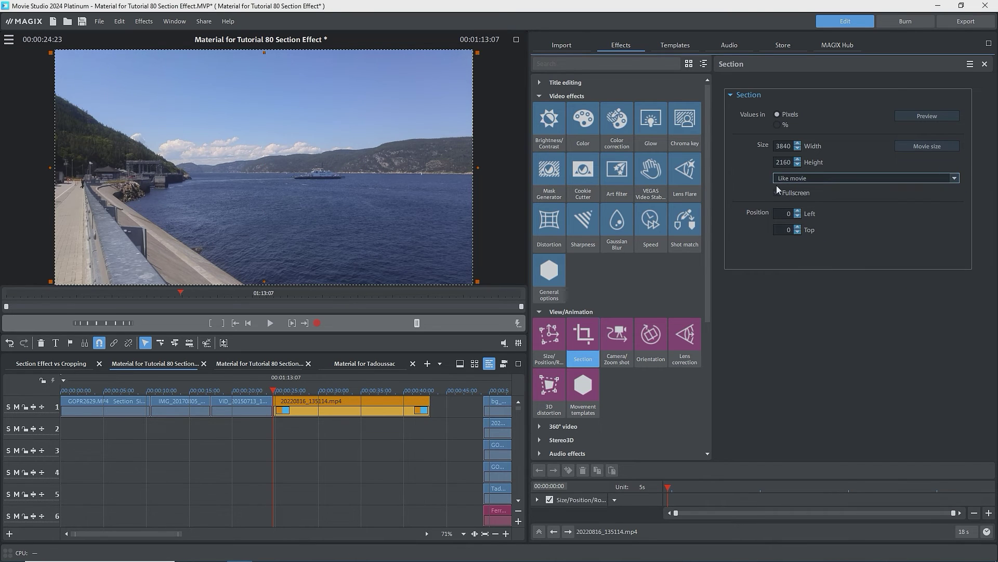
Step: At a later frame, apply Size/Position/Rotation, zoom in and pan the image toward the ferry with position keyframes
mouse_move(276, 390)
mouse_down()
mouse_move(401, 390)
mouse_move(274, 380)
mouse_up()
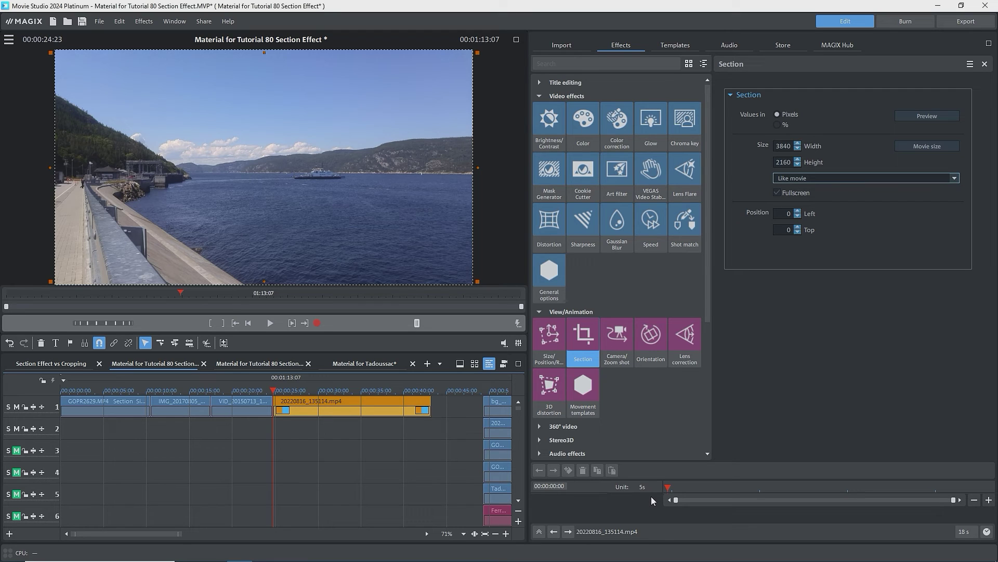
click(549, 337)
click(752, 81)
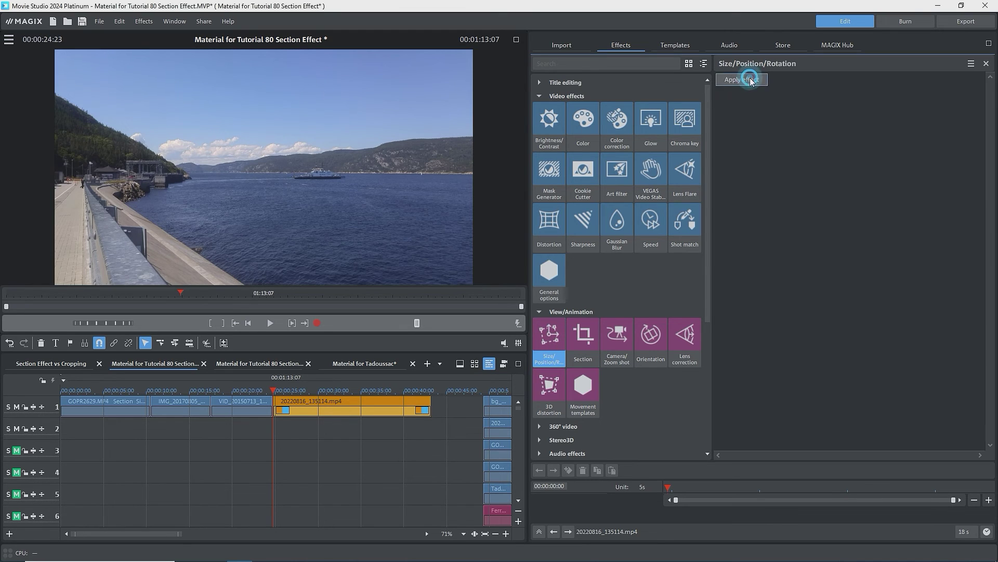
scroll(403, 223, up, 5)
drag(403, 223, 219, 211)
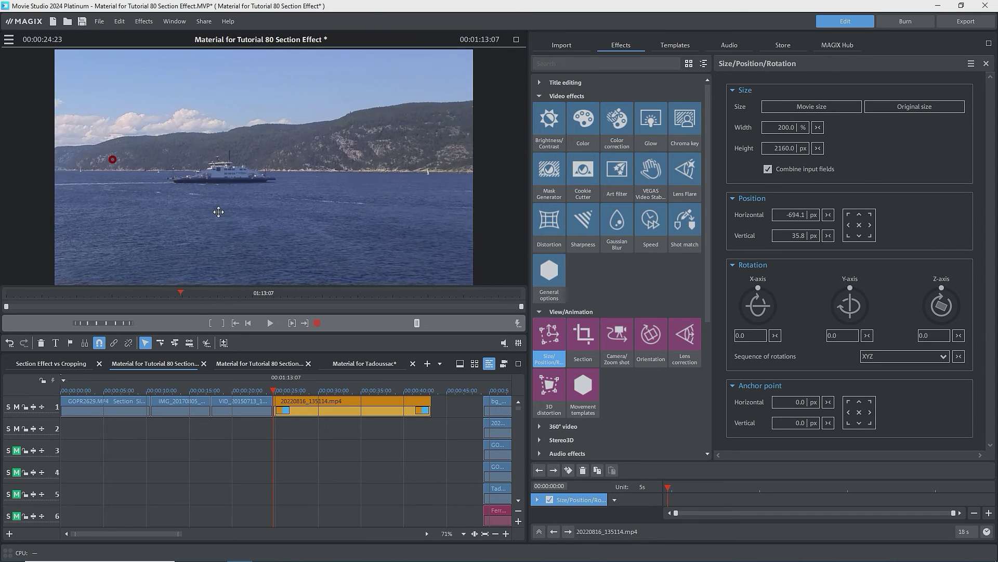
click(899, 489)
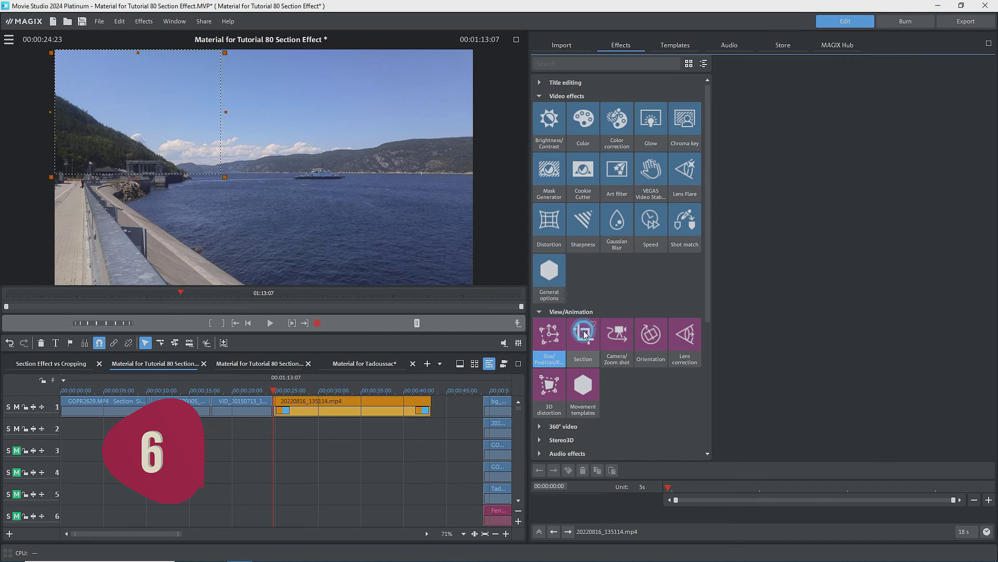
Step: Crop the ferry clip to a free-proportion 3840 × 720 band at Top 680 and preview it
click(583, 341)
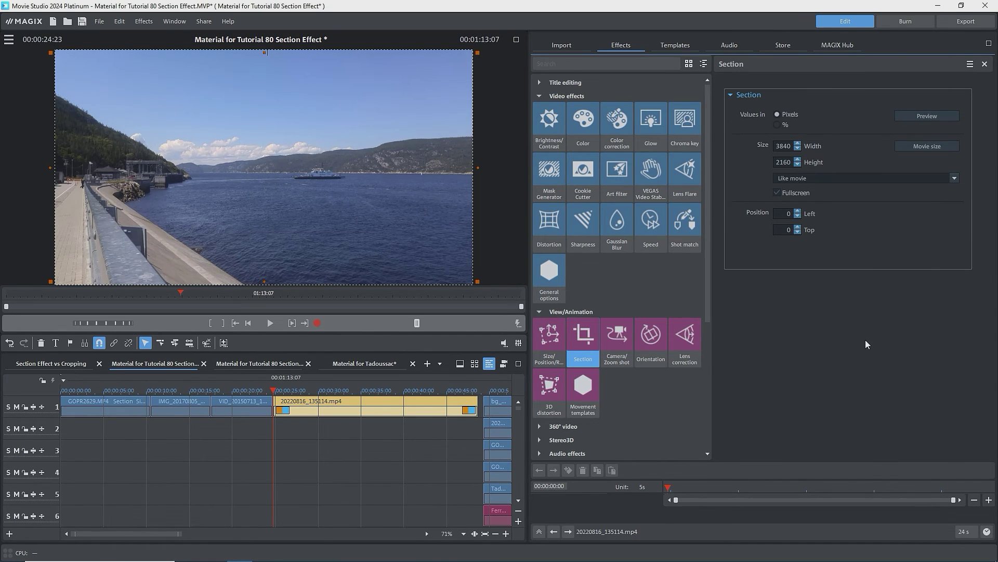
click(954, 178)
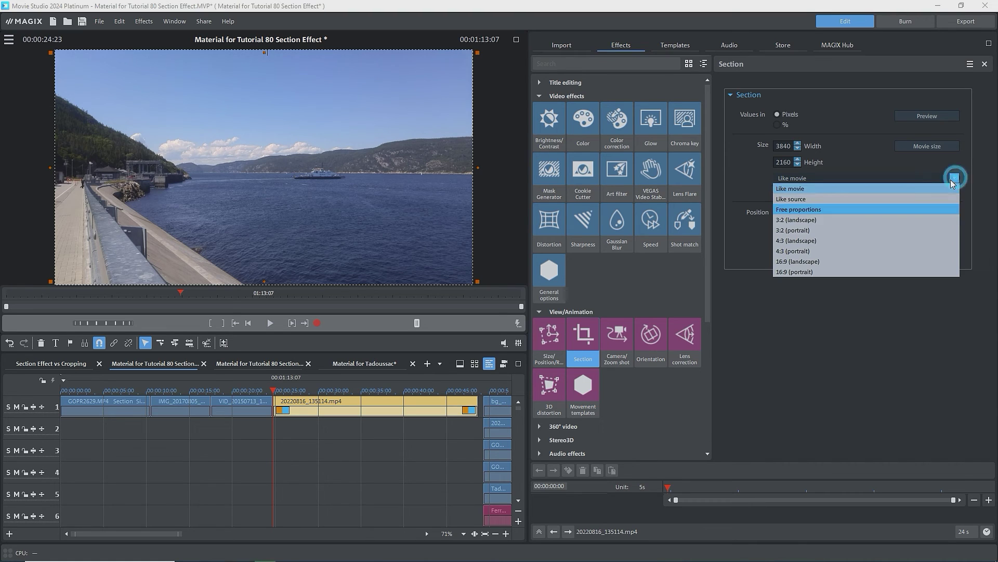
click(848, 207)
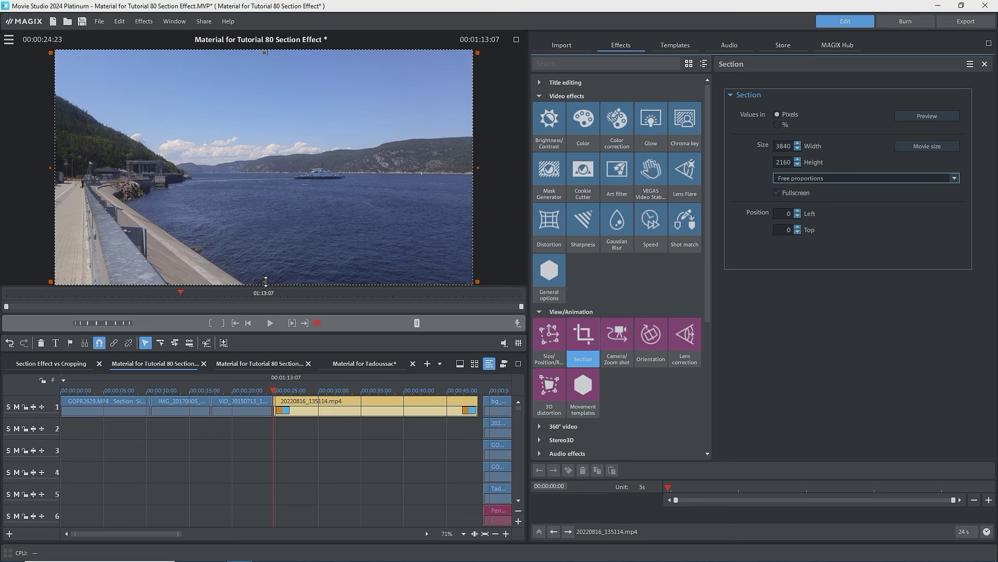
drag(266, 282, 264, 213)
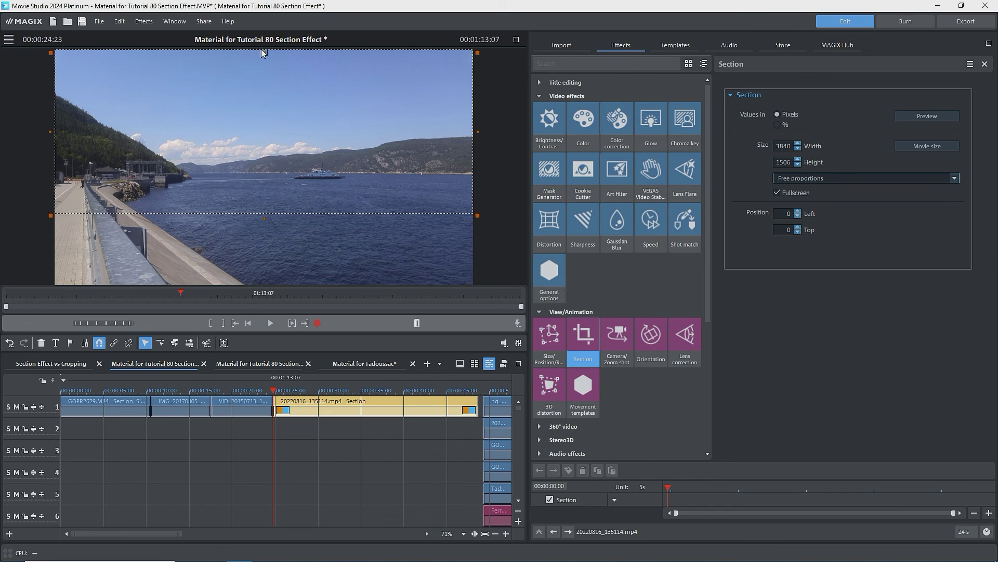
drag(263, 51, 265, 123)
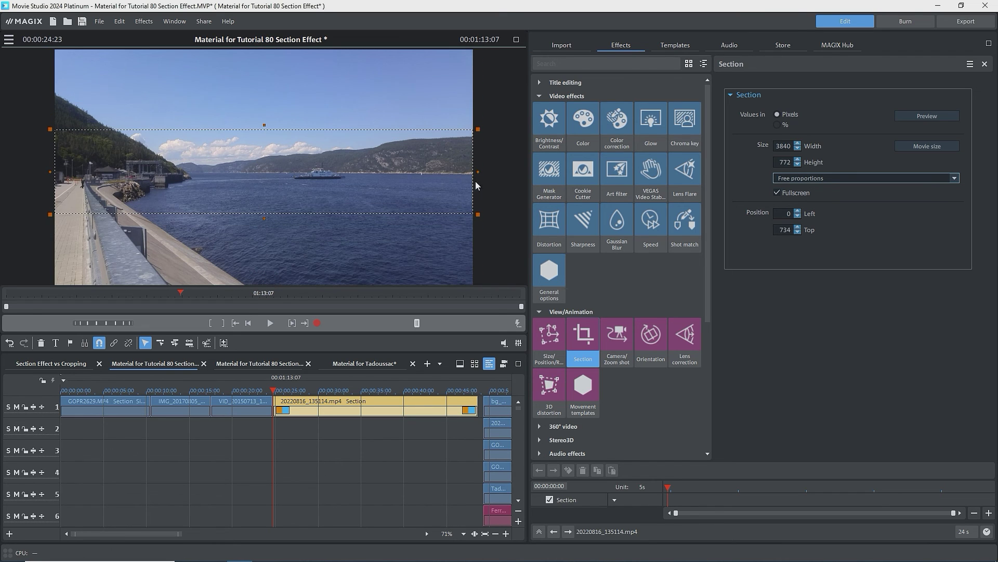
click(922, 115)
Step: Preview the cropped ferry clip, move it to track 2, and slide the orange background to the playhead
drag(672, 489, 910, 495)
drag(836, 497, 640, 486)
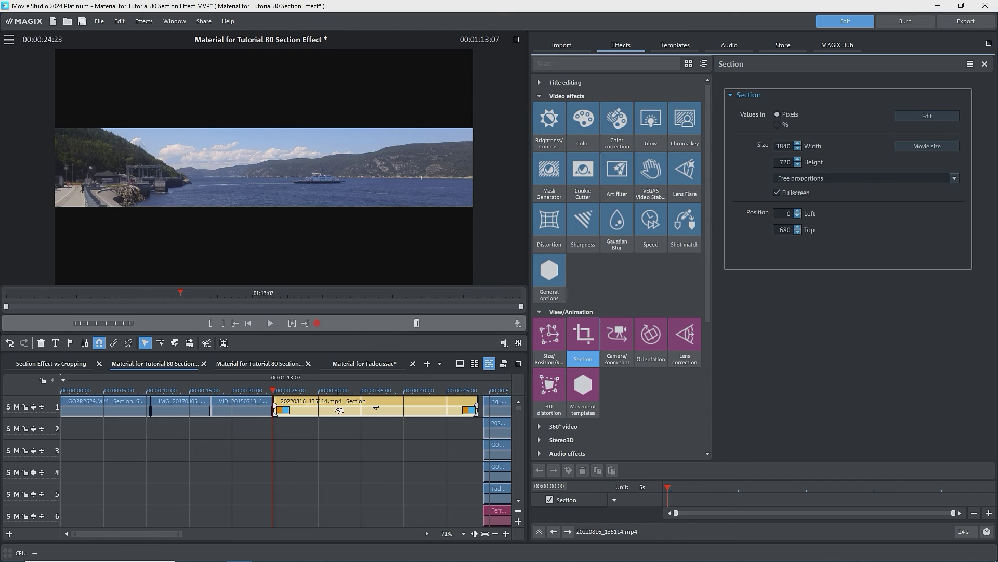
drag(339, 410, 339, 418)
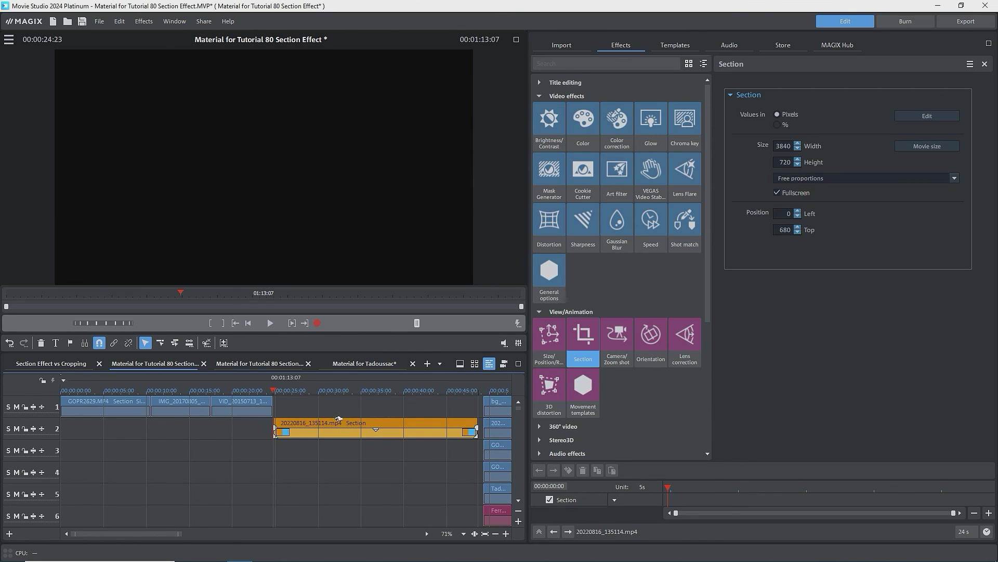
click(160, 343)
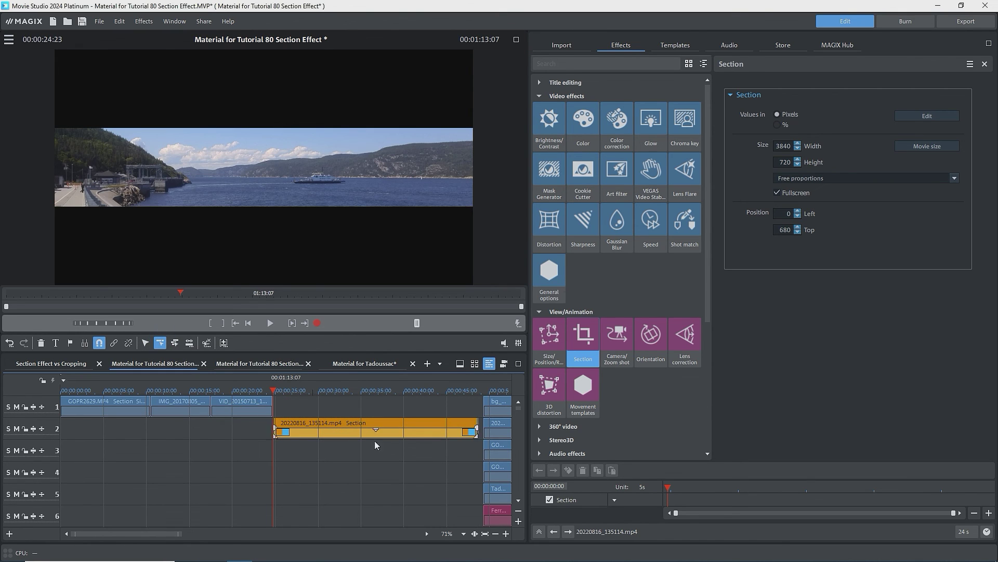
drag(504, 403, 297, 396)
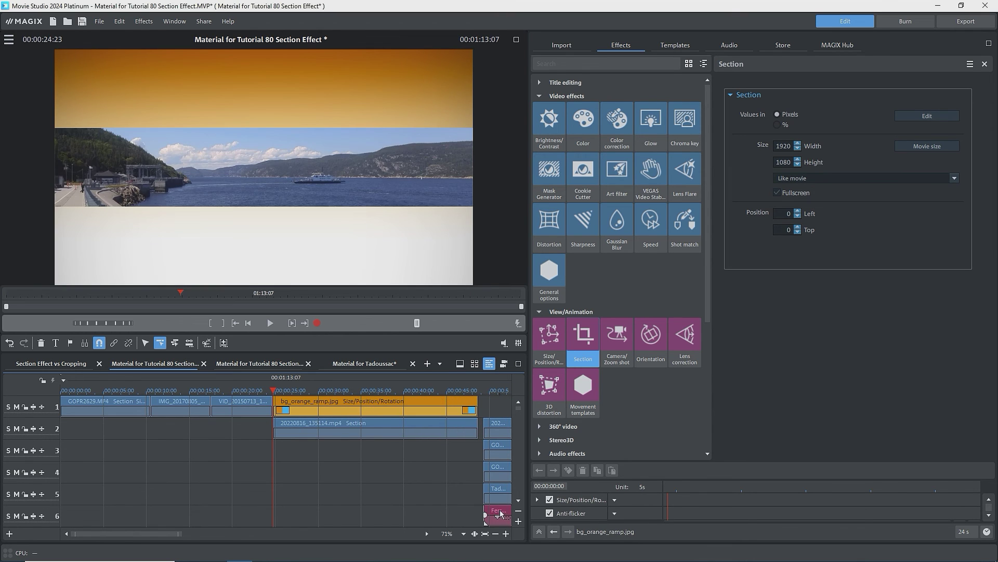
Step: Move the 'Ferry to Tadoussac' title clip left to the playhead
drag(502, 510, 294, 510)
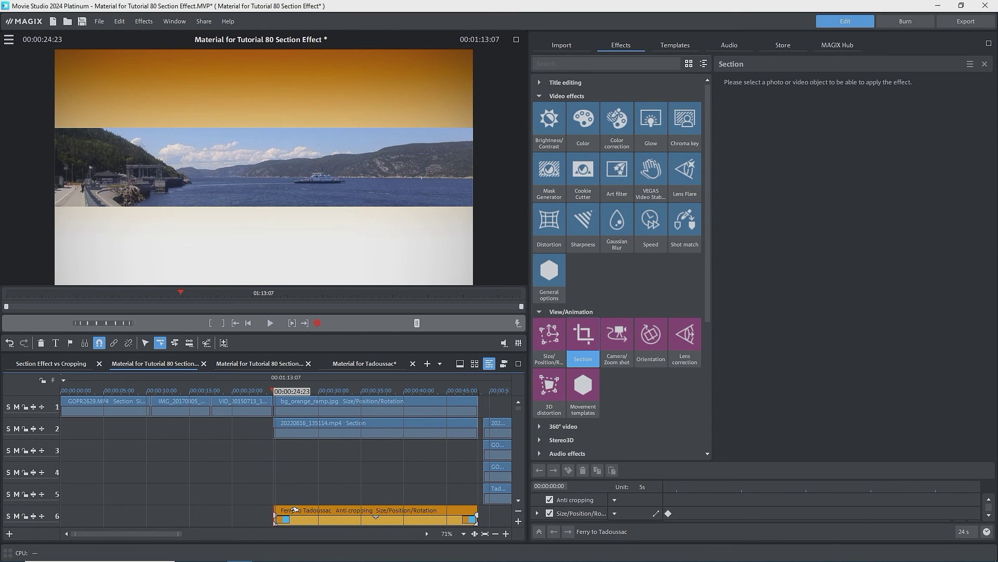
click(353, 436)
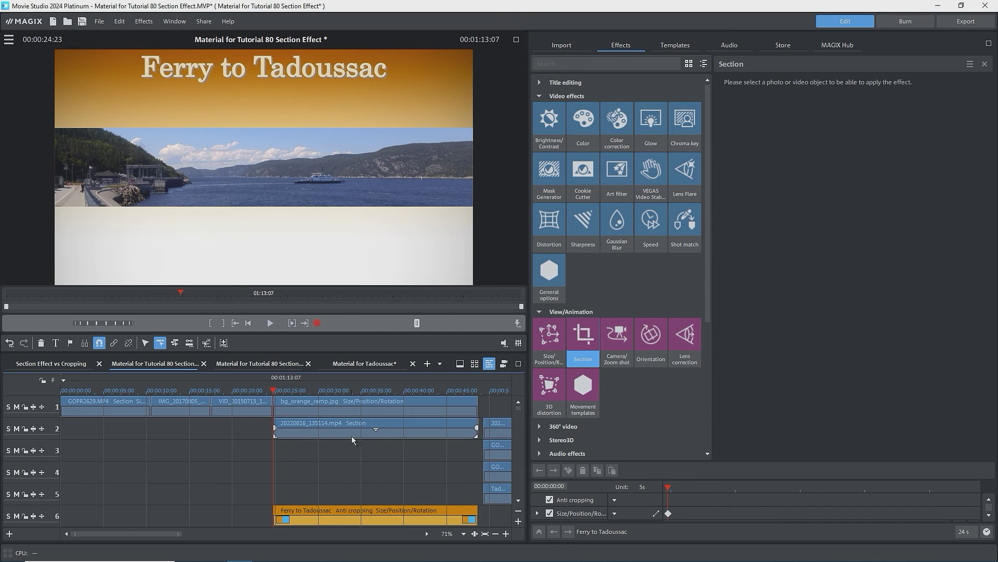
ctrl+click(385, 425)
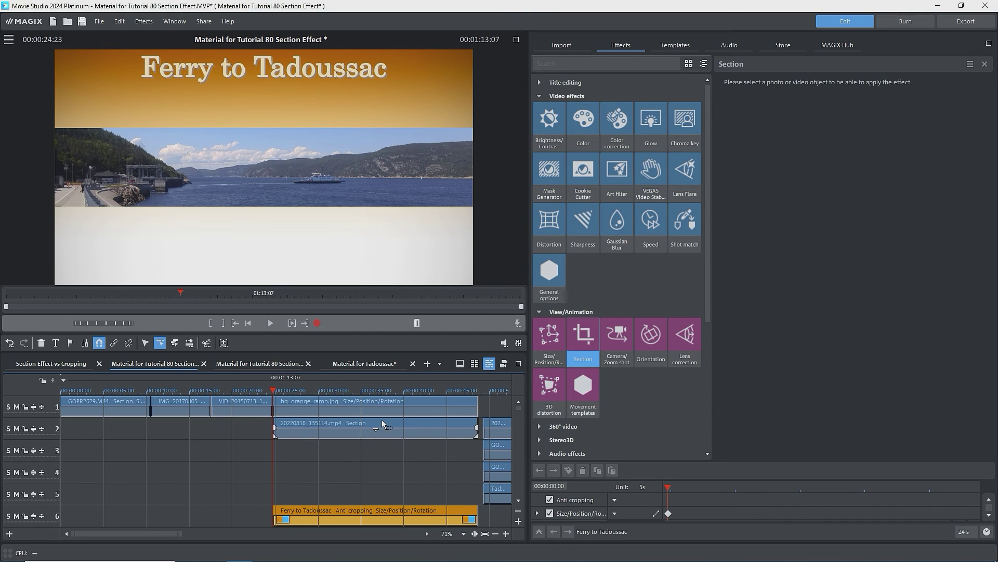
Step: Raise the ferry band with Size/Position/Rotation, setting Vertical to 197
click(335, 439)
click(550, 336)
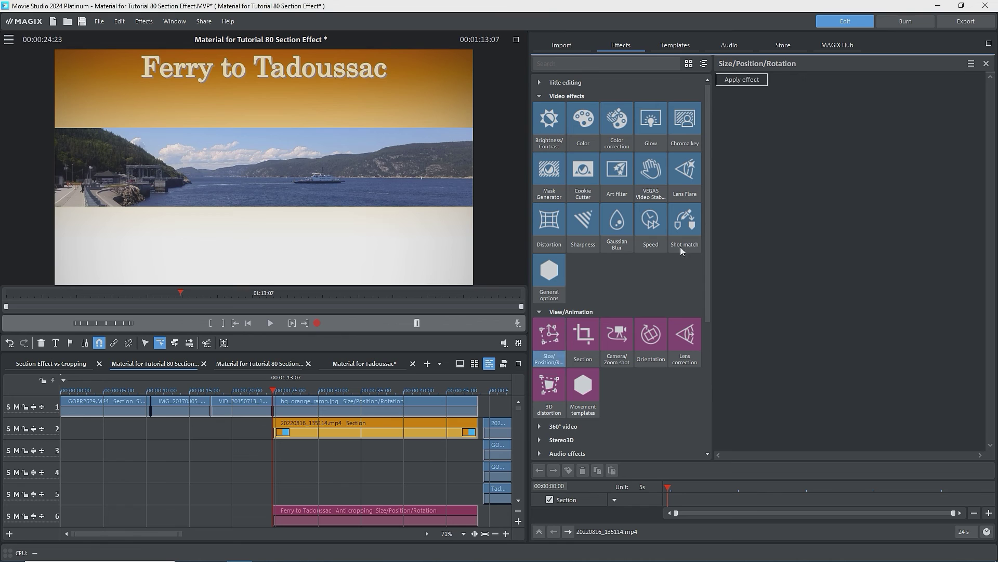
click(748, 81)
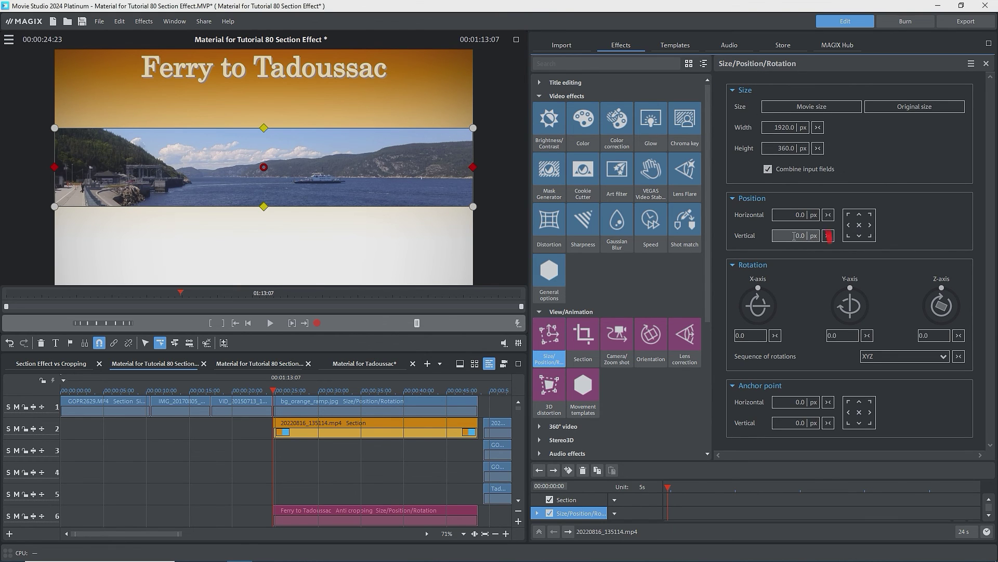
click(798, 236)
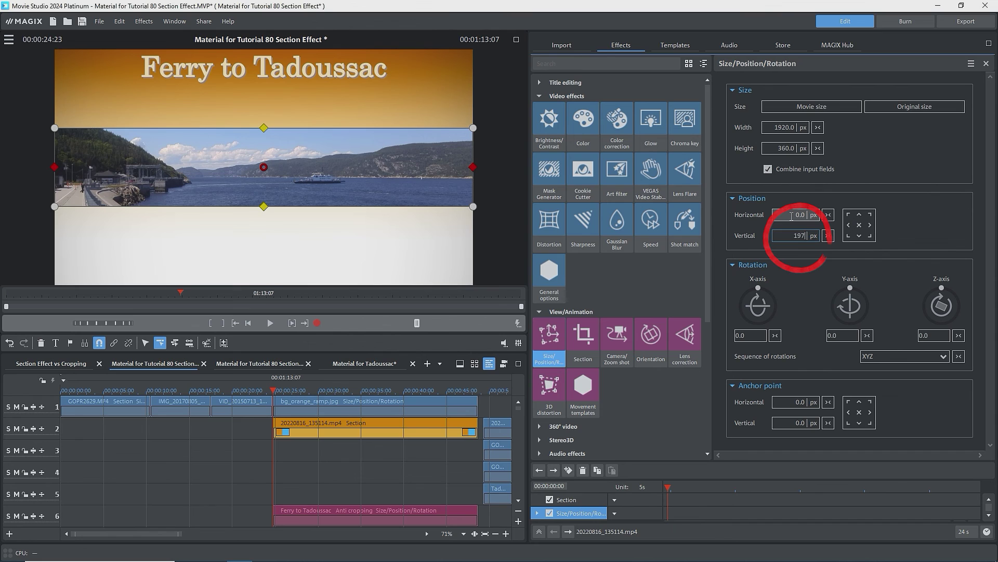
key(Return)
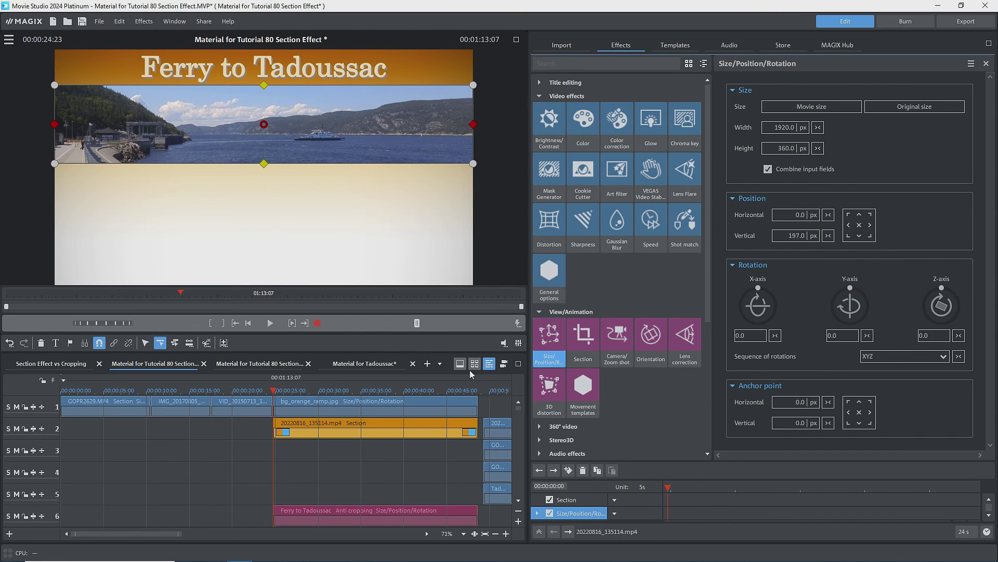
Step: Align the clips on tracks 3, 4, 5 and 7 to the playhead and play the layout
drag(495, 447, 285, 447)
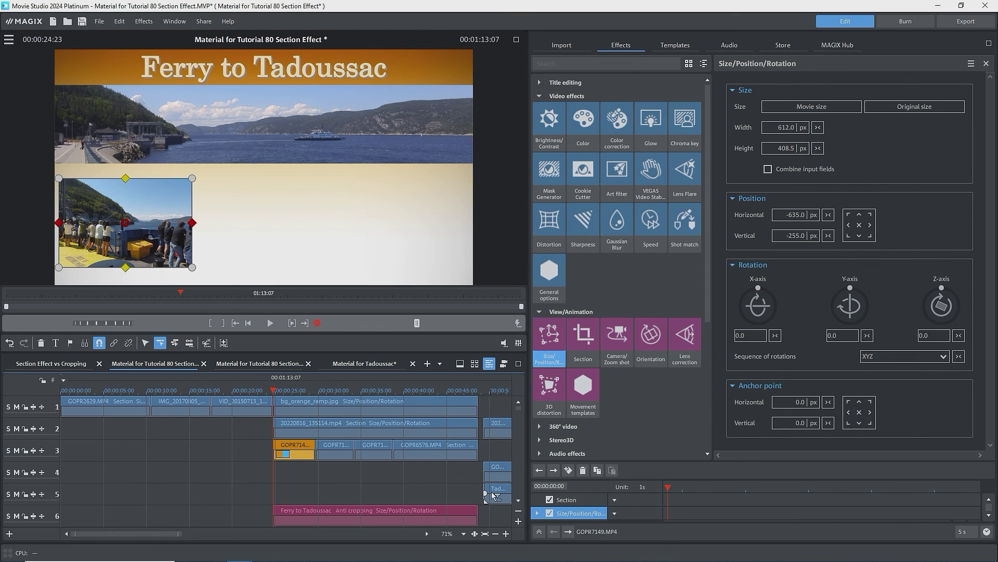
drag(493, 495, 283, 495)
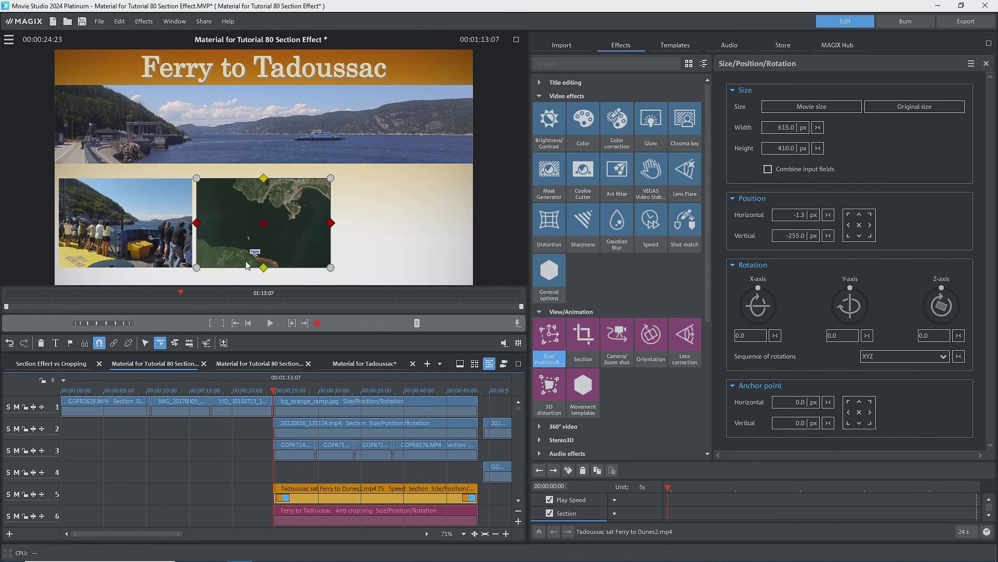
drag(499, 472, 293, 474)
click(518, 500)
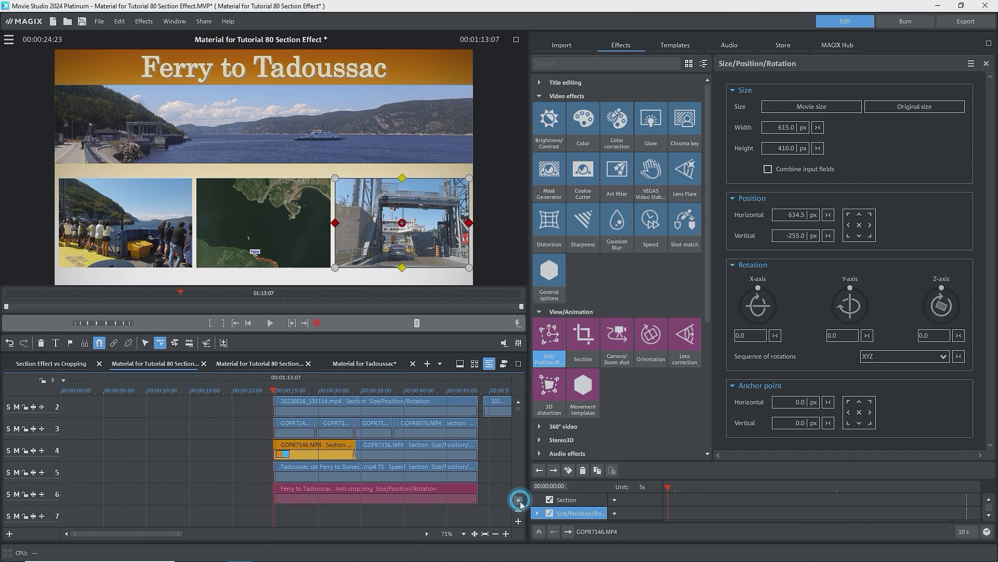
drag(156, 532, 234, 538)
drag(364, 515, 78, 534)
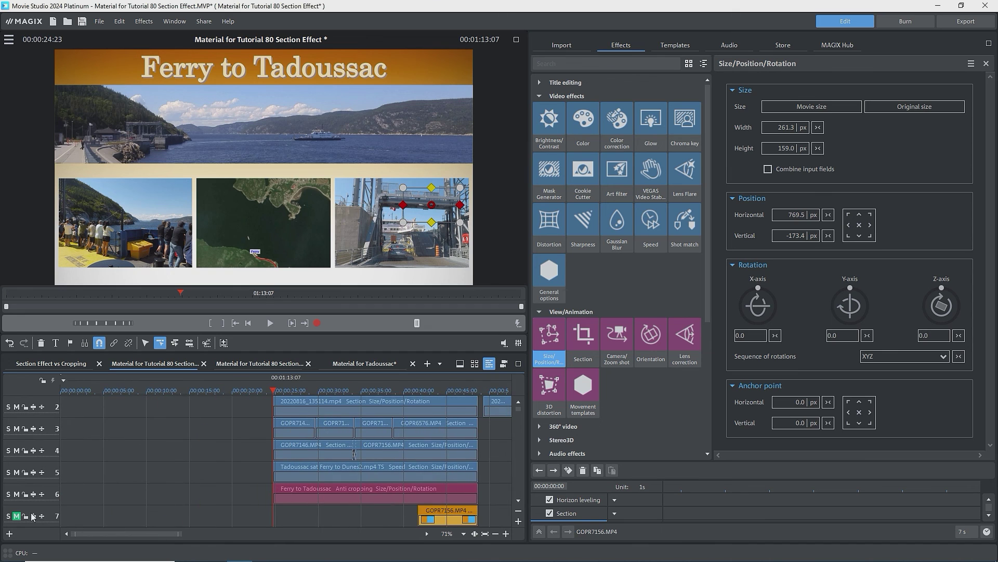
key(space)
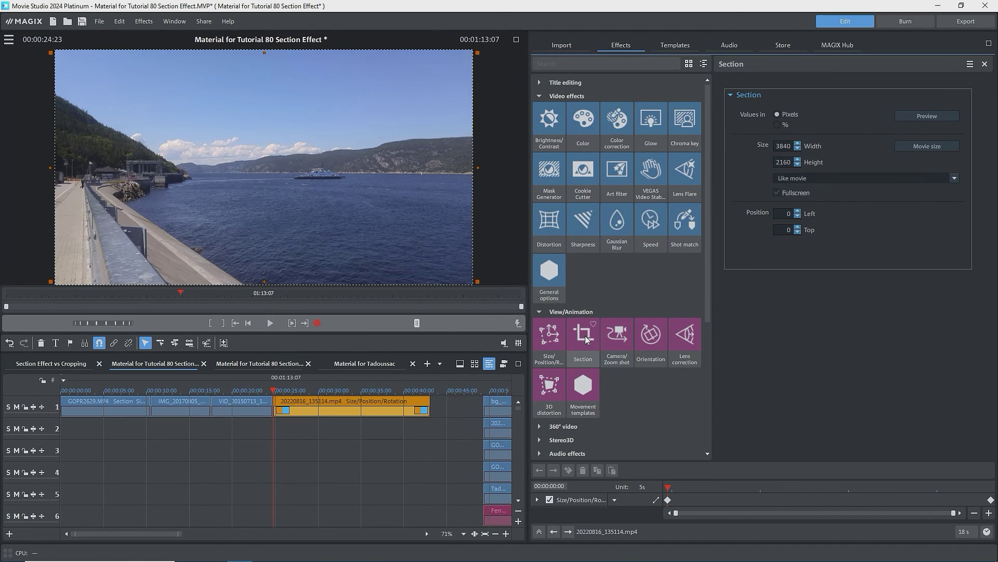
Step: Apply the Camera/Zoom shot to the ferry clip and preview a later frame
click(618, 335)
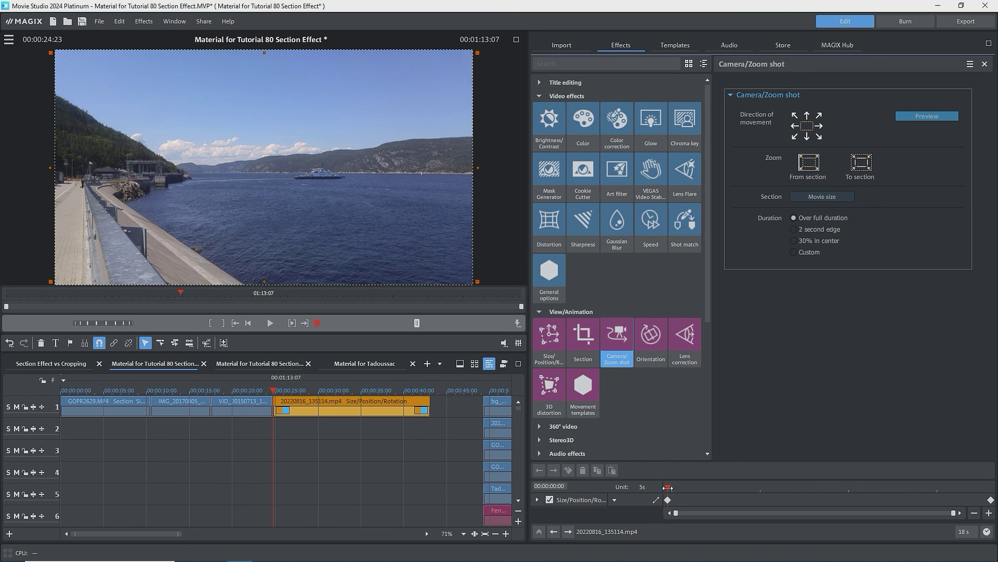
drag(668, 488, 986, 486)
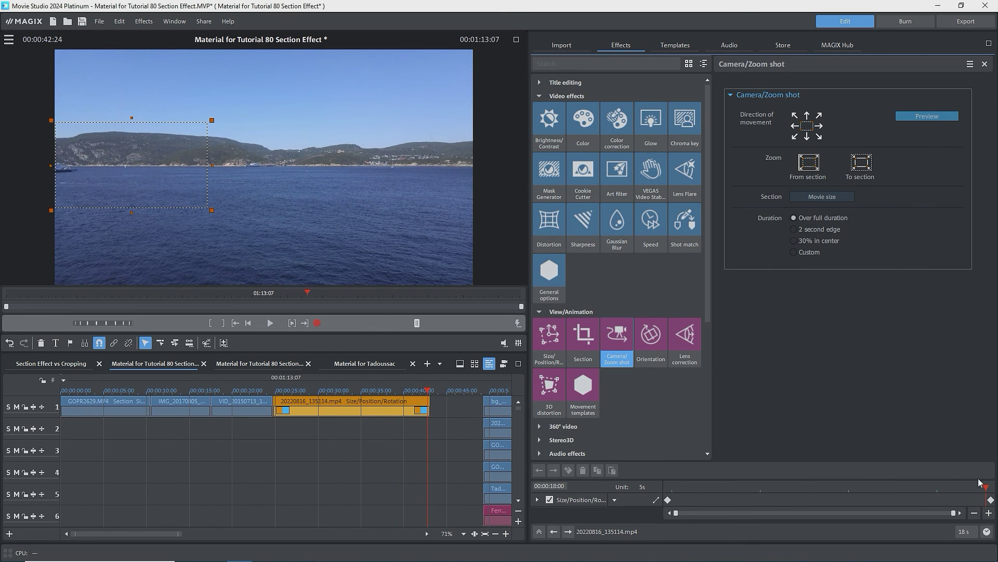